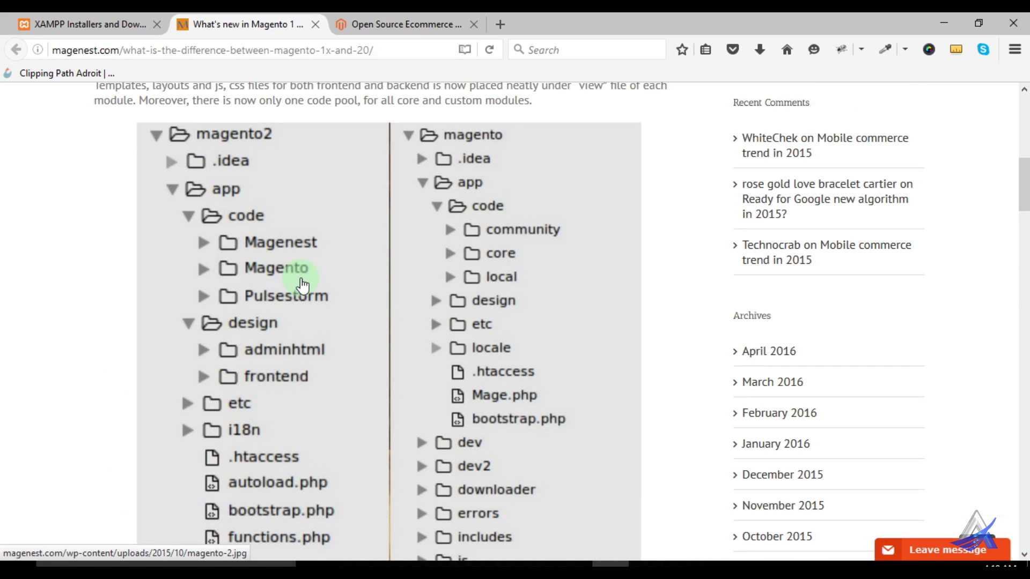
Bring up the Magento download page and highlight the version number of the Downloader - 1.x release, 1.9.1.0
click(376, 22)
mouse_move(393, 141)
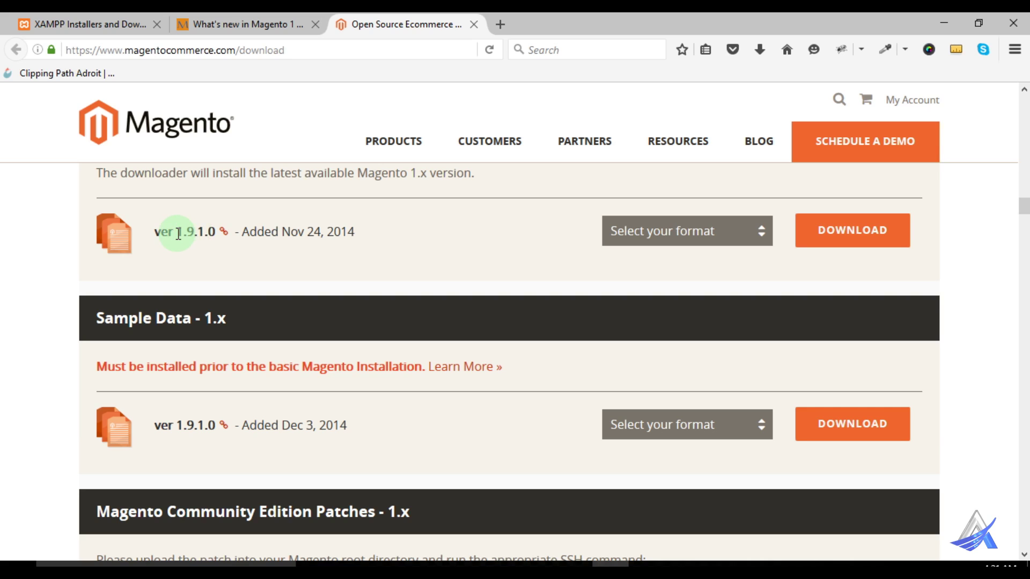
drag(173, 231, 211, 231)
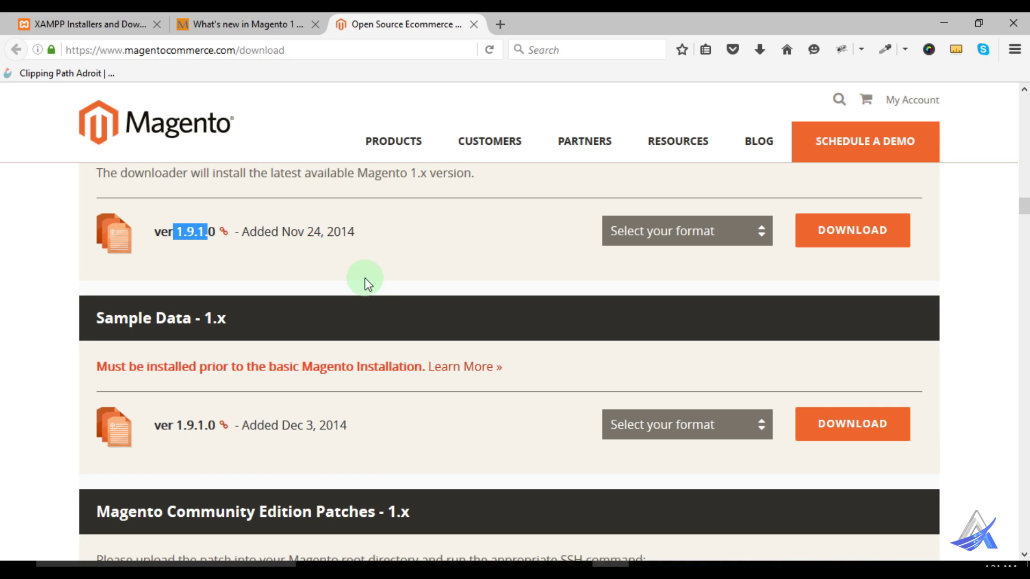
Look through the Release Archive, examining the Full Release - ver 2.0.x entries that come without sample data
scroll(375, 288, up, 3)
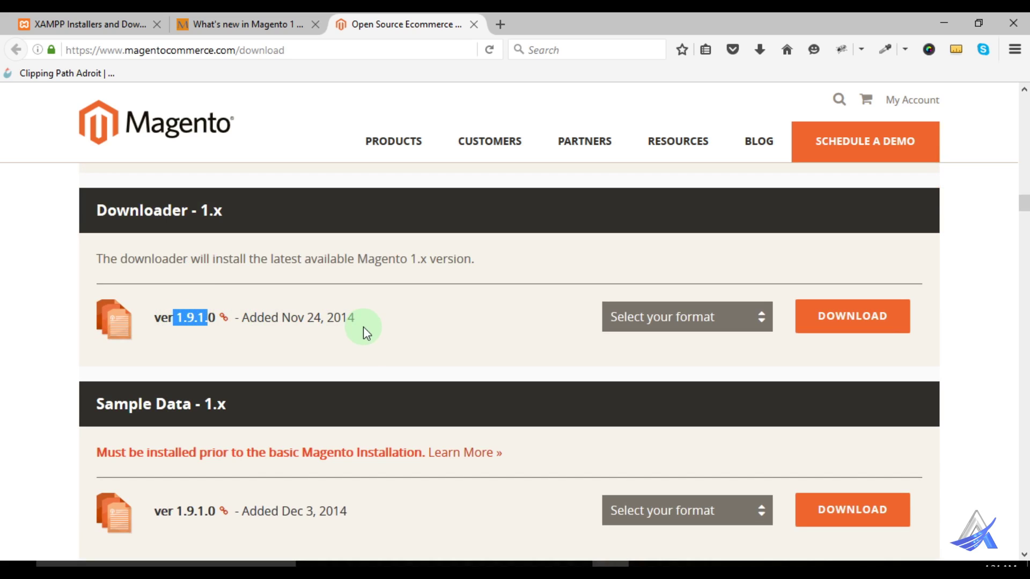
scroll(521, 347, up, 3)
scroll(521, 344, up, 10)
scroll(501, 363, down, 3)
scroll(300, 339, up, 15)
scroll(300, 340, down, 2)
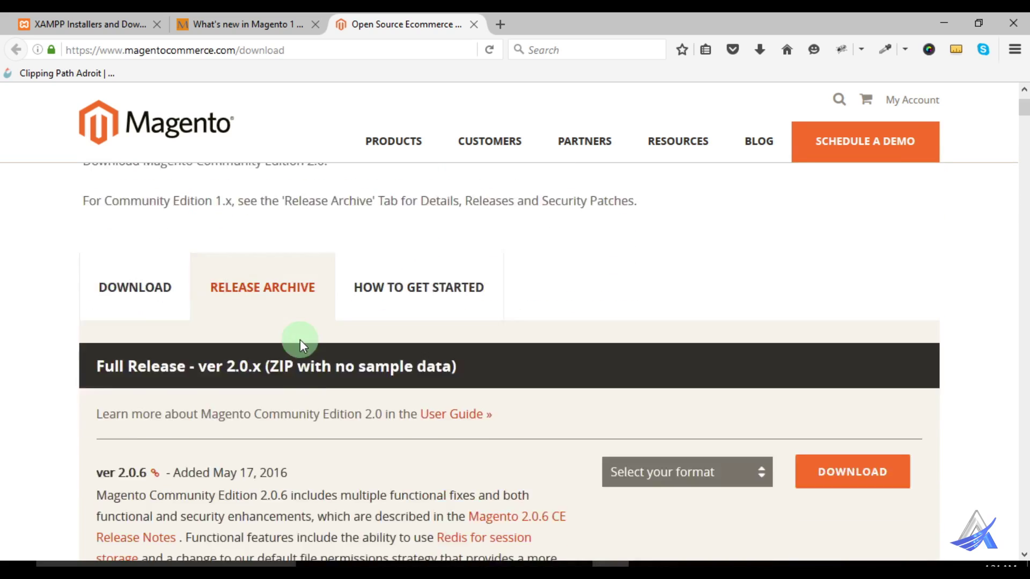
scroll(301, 339, down, 3)
scroll(428, 340, down, 3)
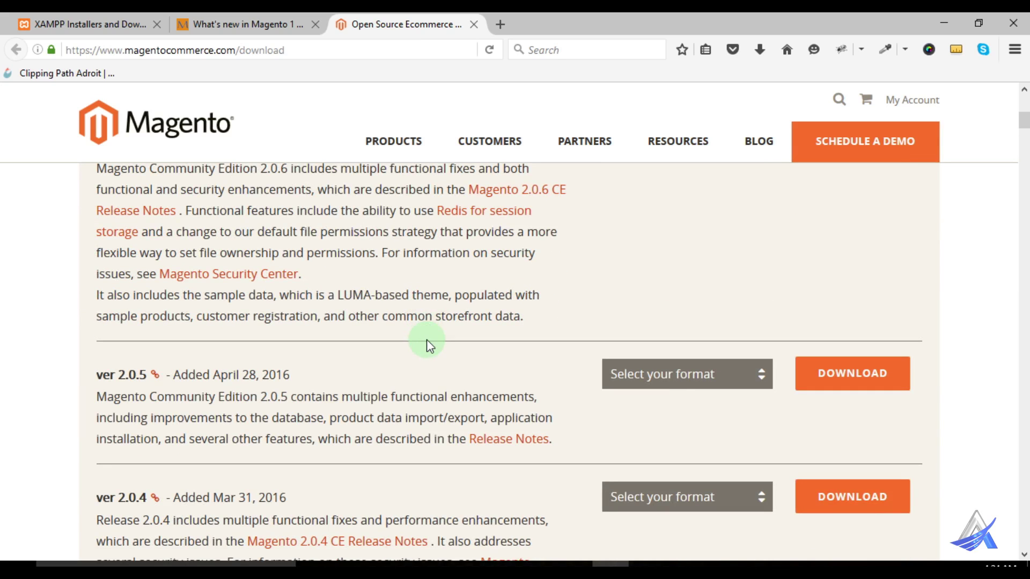
scroll(483, 328, down, 10)
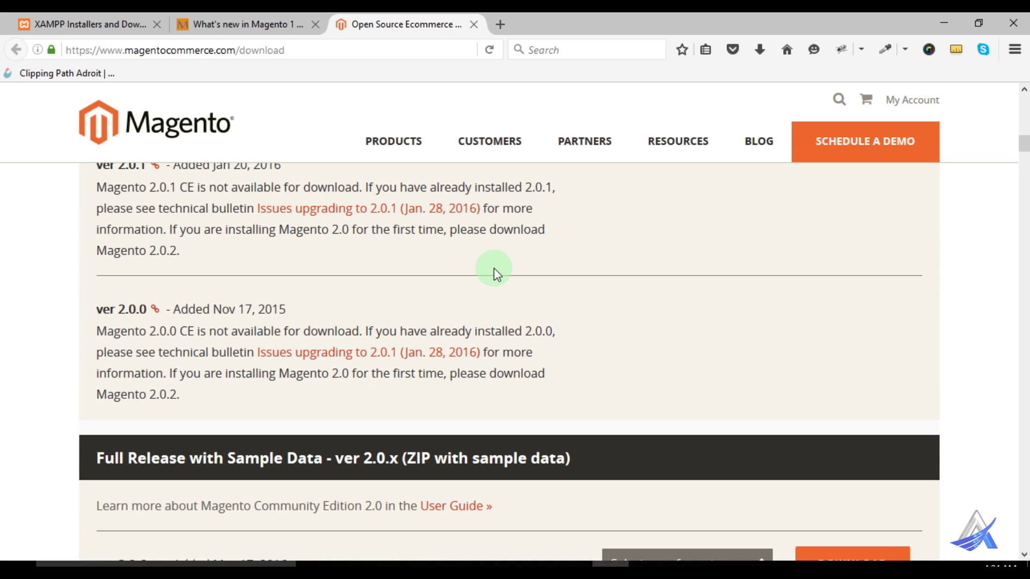
Switch to the desktop and inspect the Magento-CE-2.0.7+sample_data ZIP archive and its extracted folder
click(944, 23)
click(84, 27)
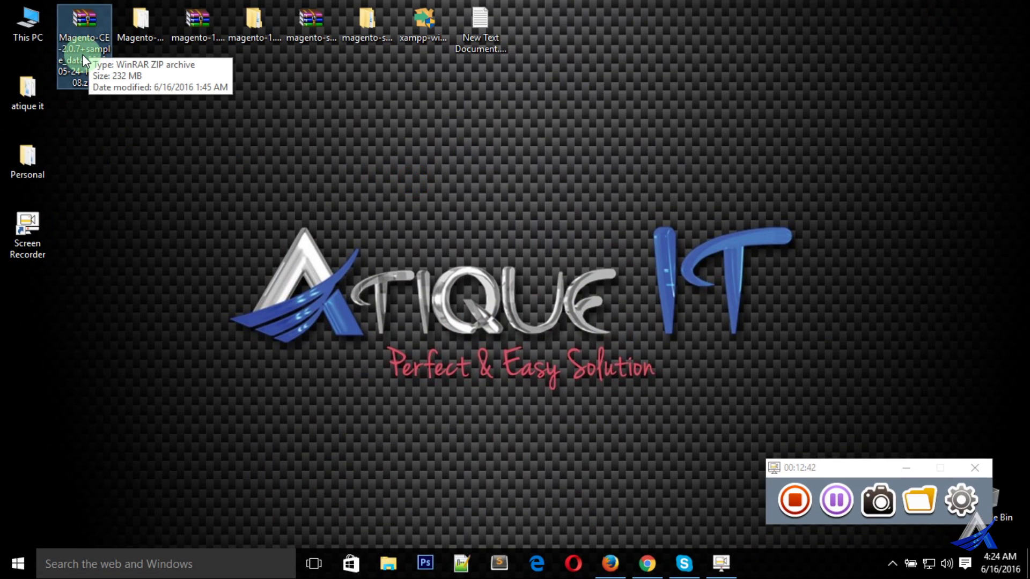
click(139, 28)
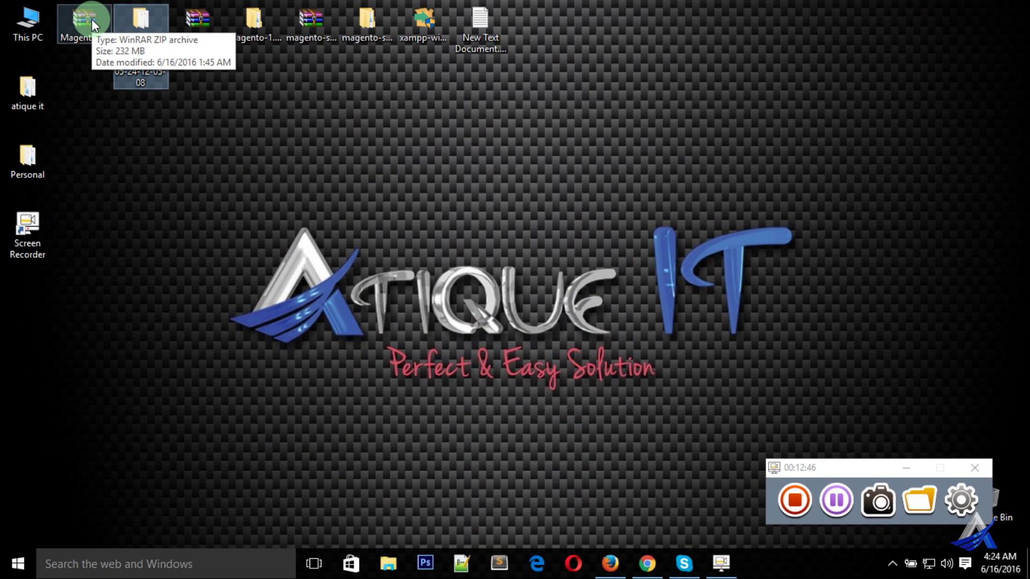
click(906, 468)
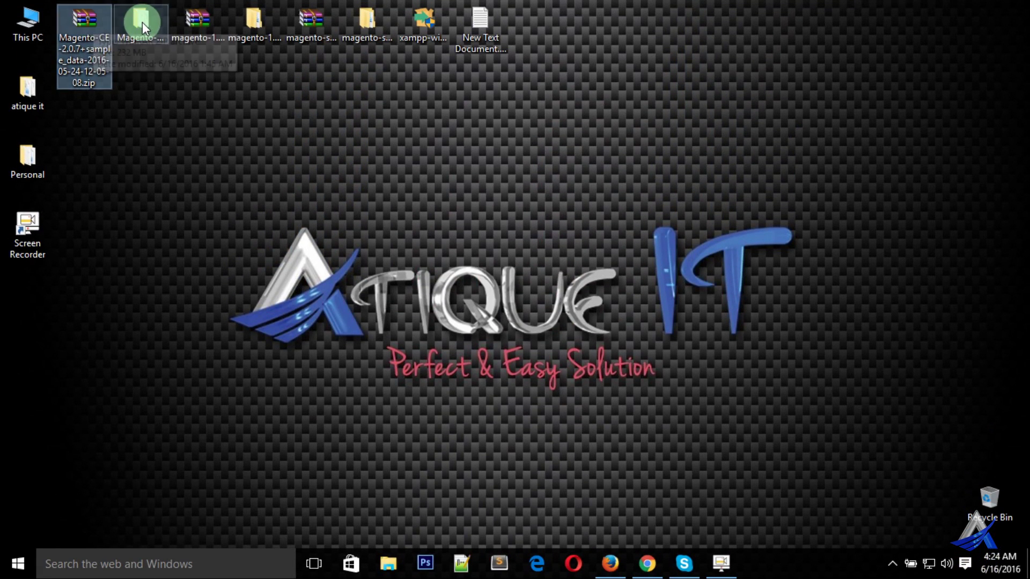
click(142, 24)
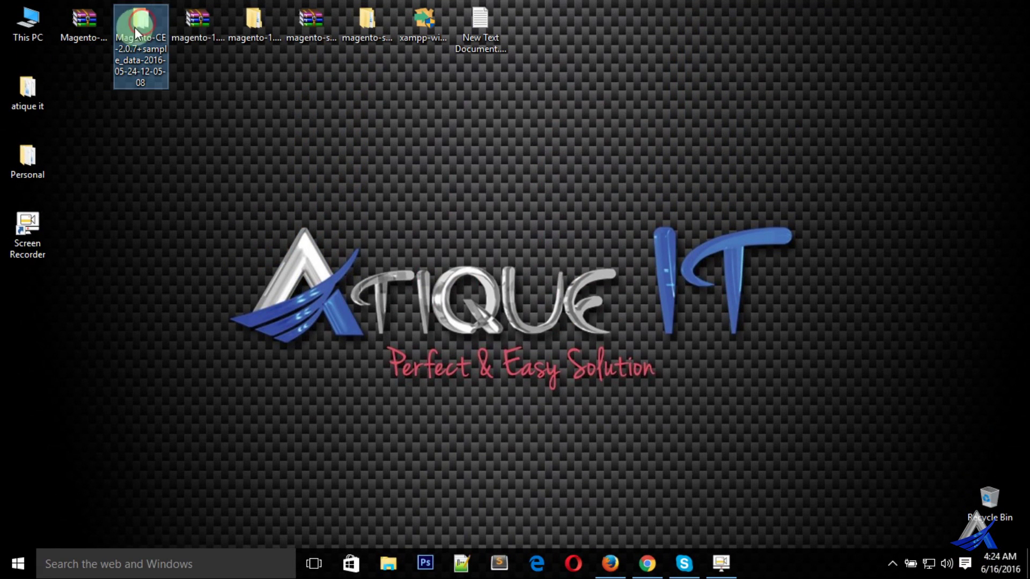
Inspect the Magento 1.9.2.4 and sample-data 1.9.1.0 archives and folders on the desktop, then reselect the Magento-CE-2.0.7 ZIP
click(208, 24)
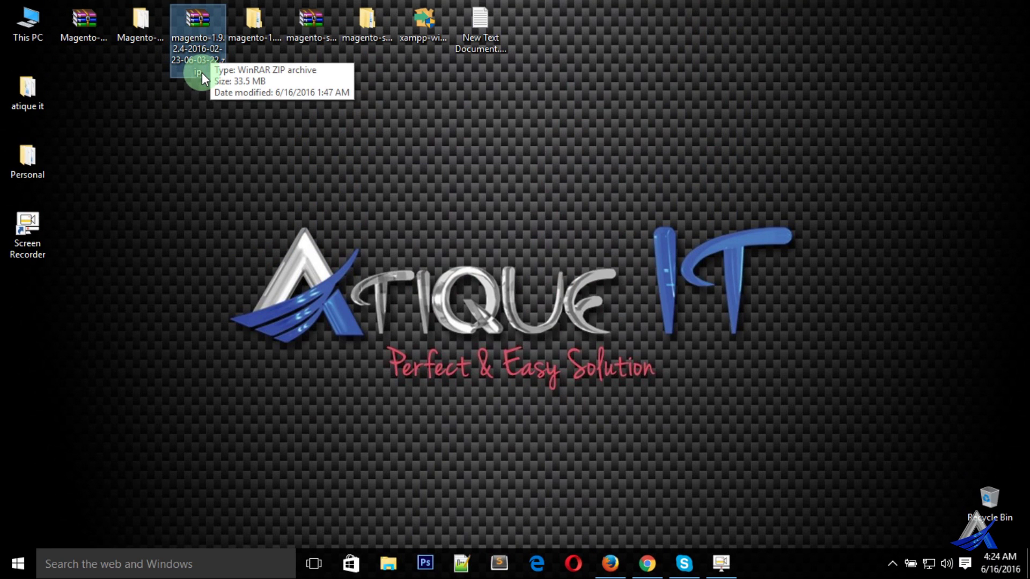
click(255, 24)
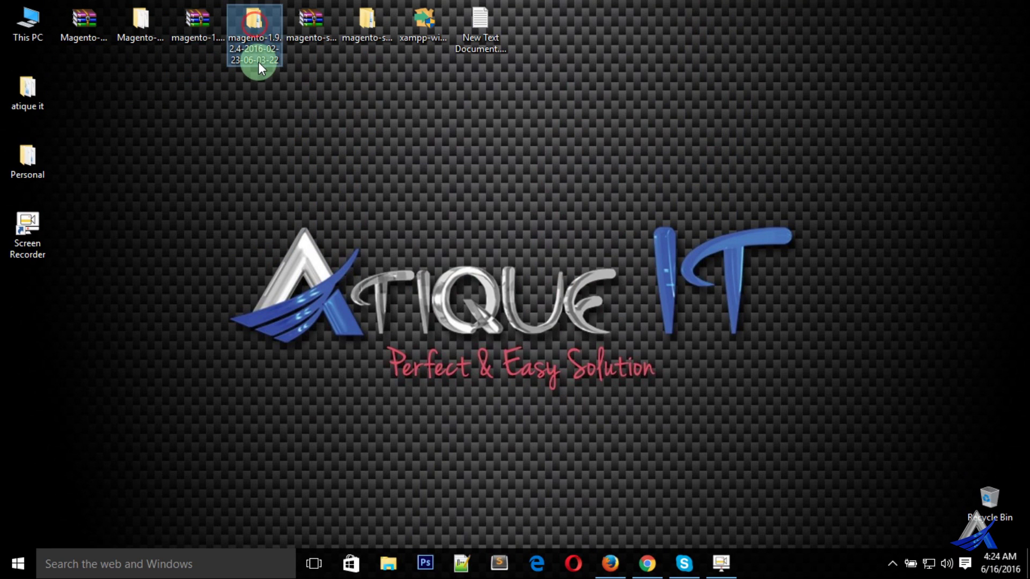
click(316, 17)
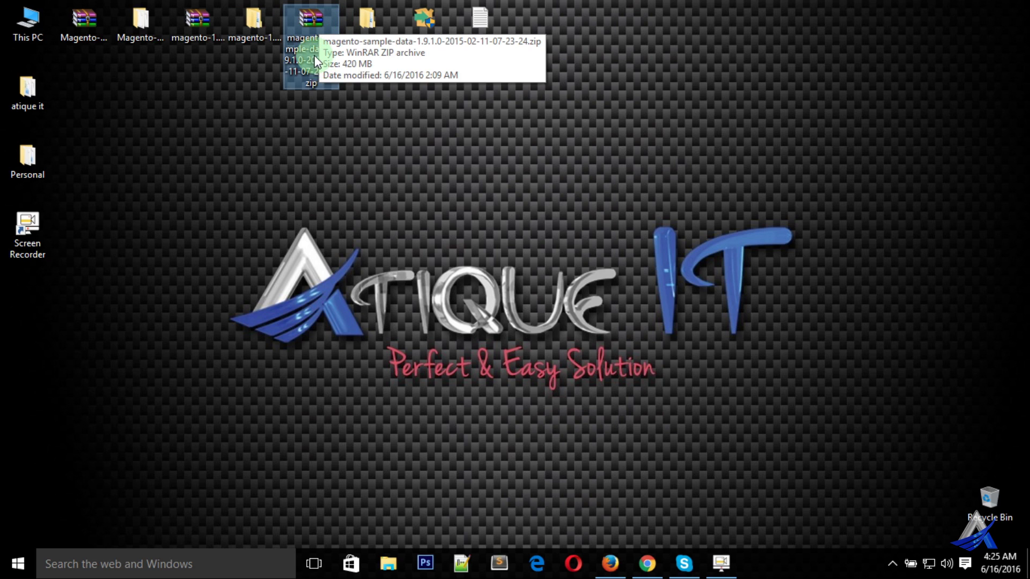
click(315, 79)
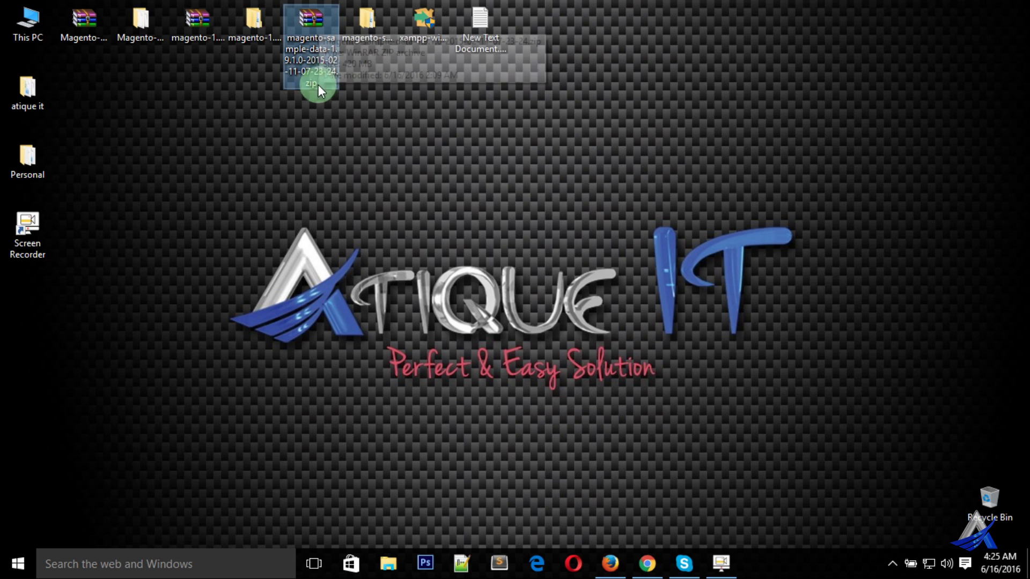
click(379, 21)
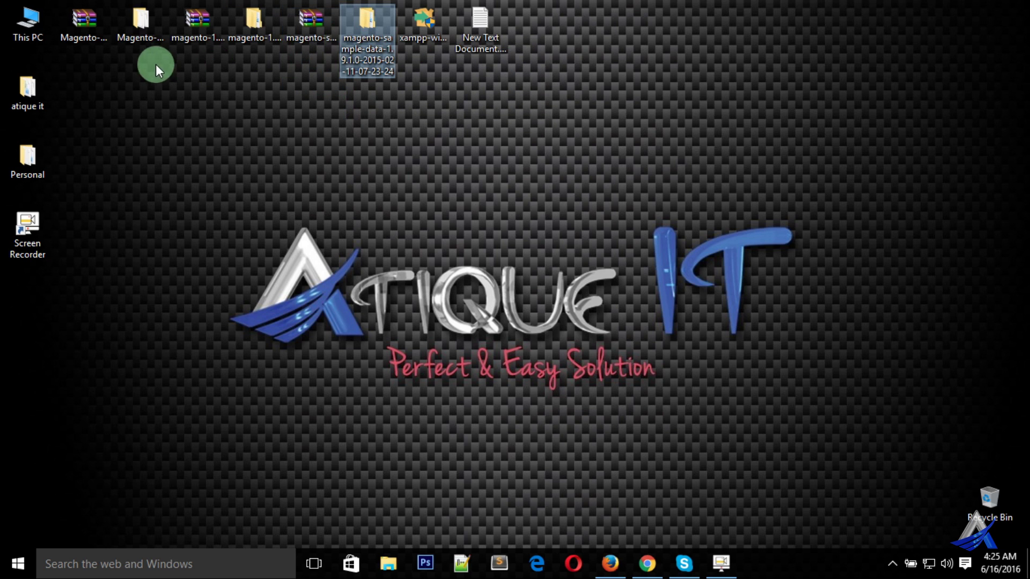
click(84, 25)
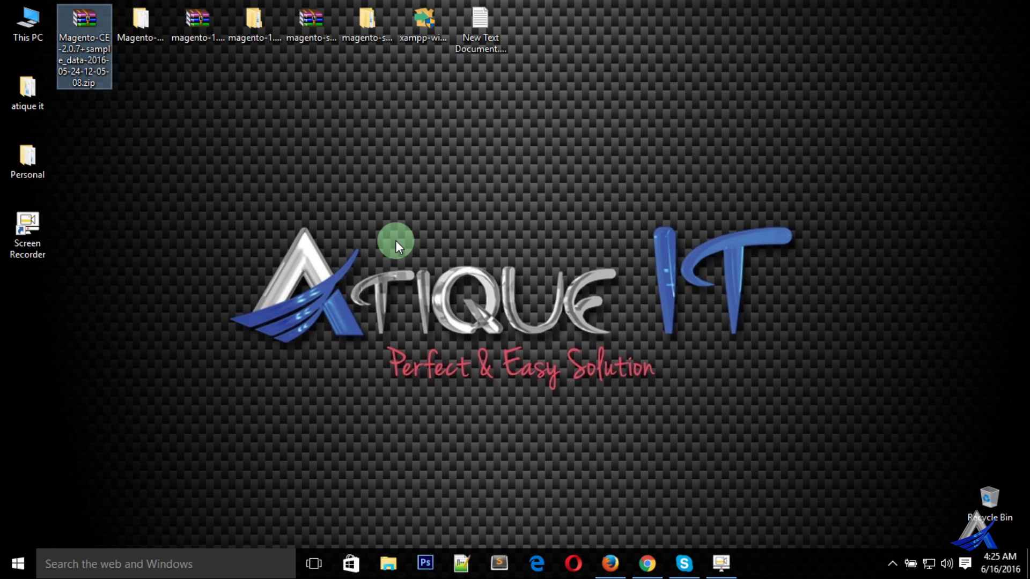
Switch to Firefox, open the Download page of the Apache Friends XAMPP site and find the XAMPP for Windows versions
click(609, 561)
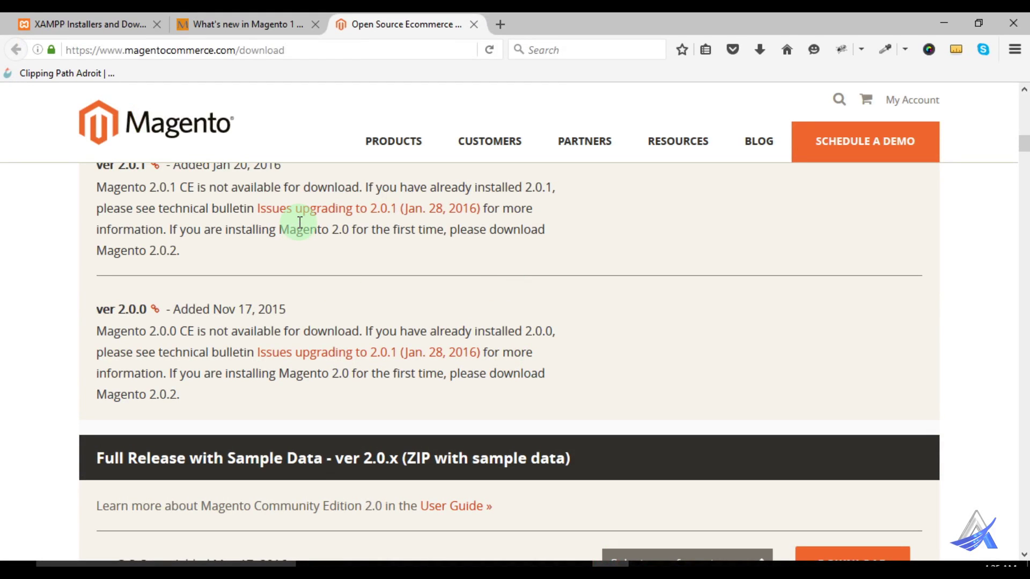
click(101, 28)
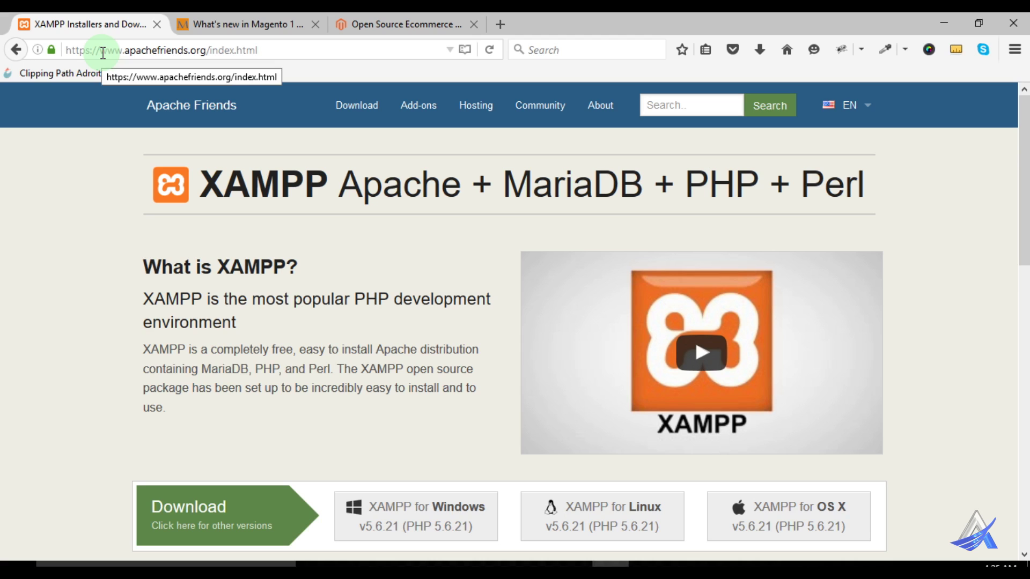
click(356, 111)
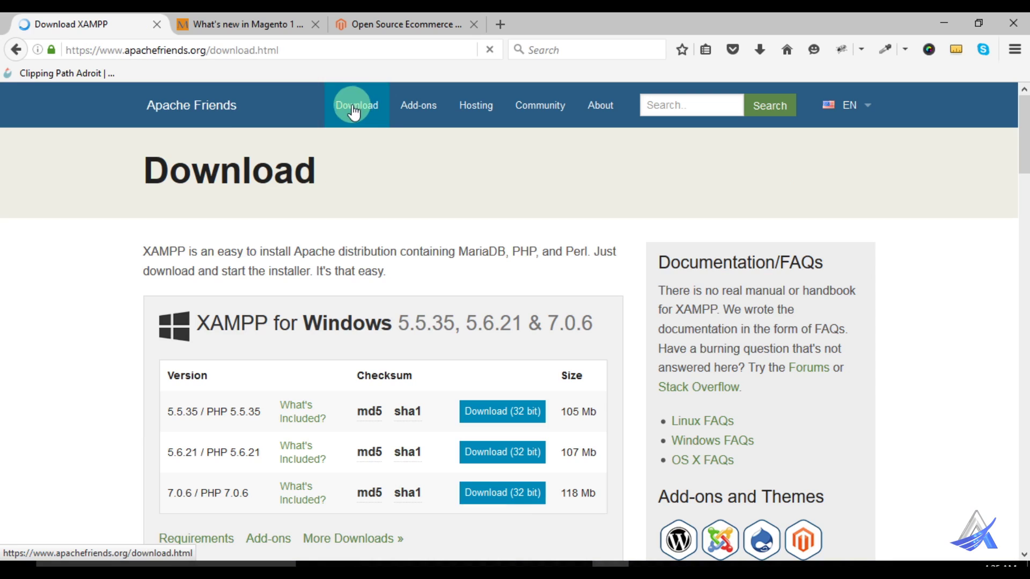
scroll(359, 188, down, 3)
scroll(360, 188, down, 1)
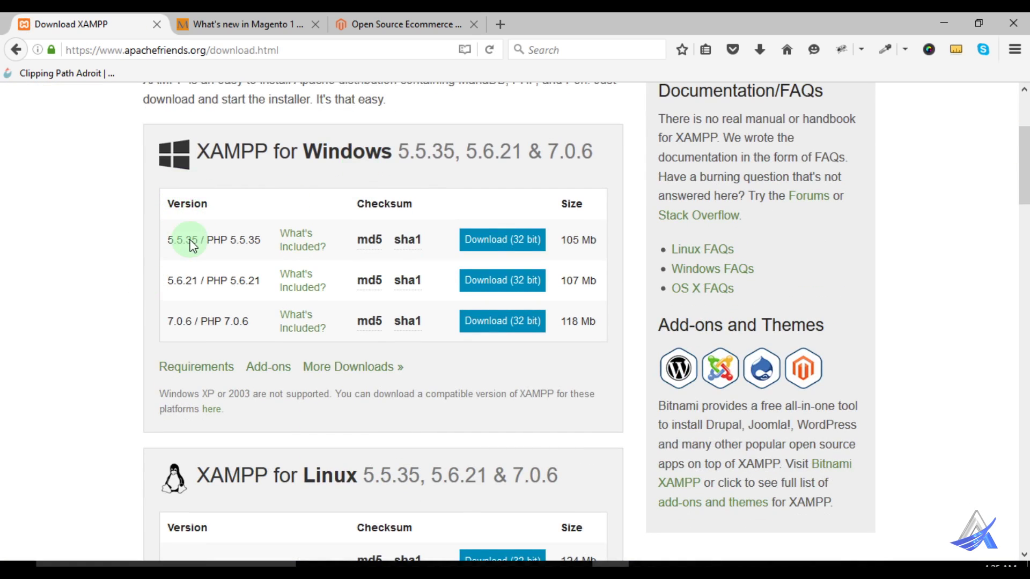
scroll(161, 263, down, 3)
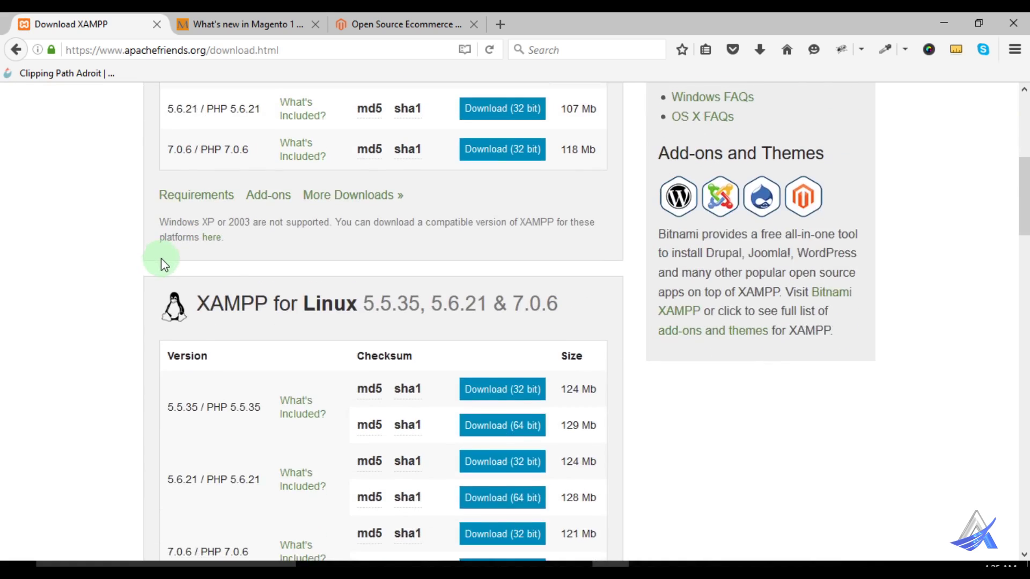
scroll(161, 261, up, 2)
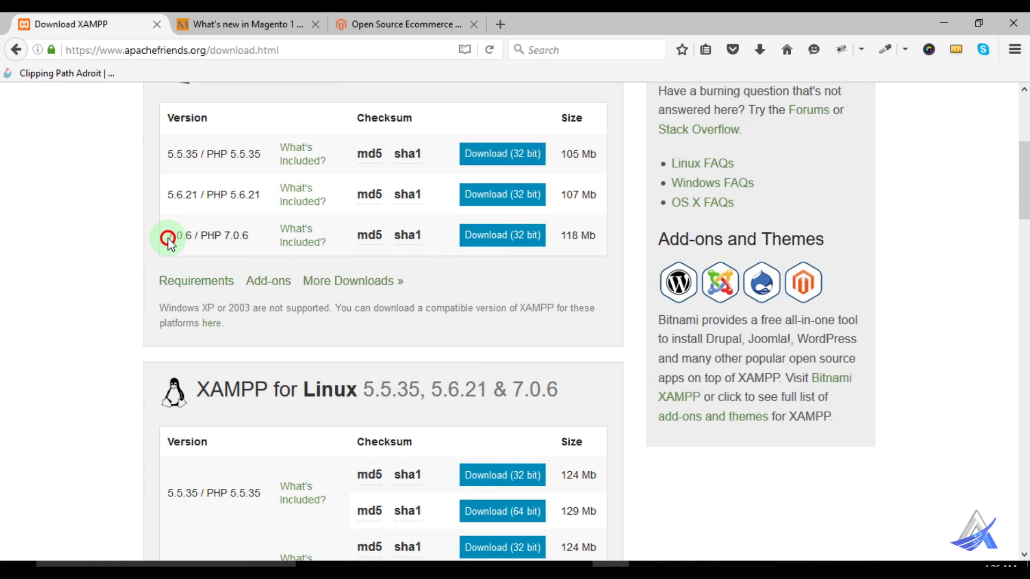
Compare the XAMPP for Windows versions 5.5.35, 5.6.21 and 7.0.6 and their PHP versions
drag(186, 239, 251, 236)
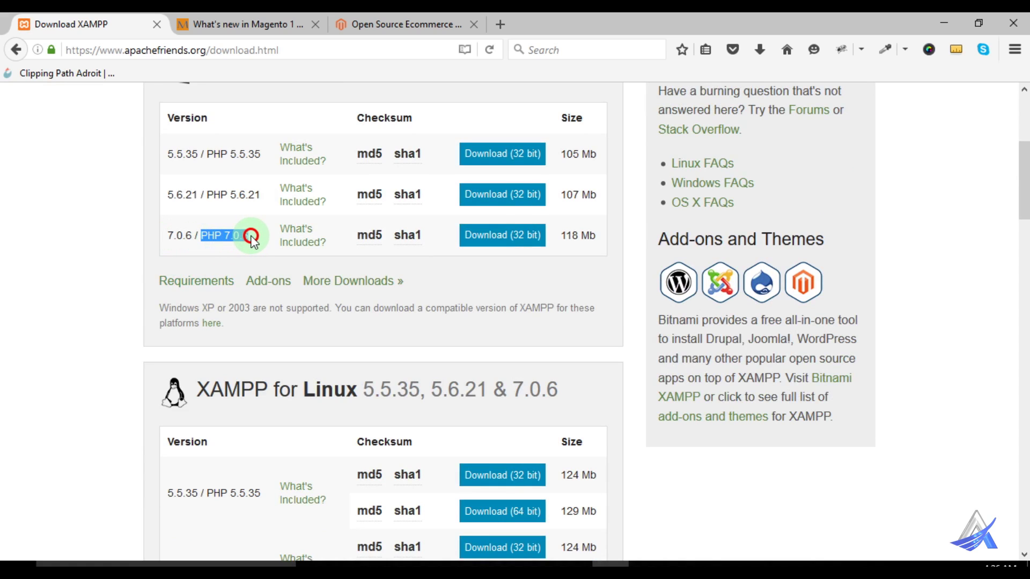
click(231, 237)
drag(174, 237, 251, 237)
drag(174, 157, 246, 156)
drag(184, 195, 237, 197)
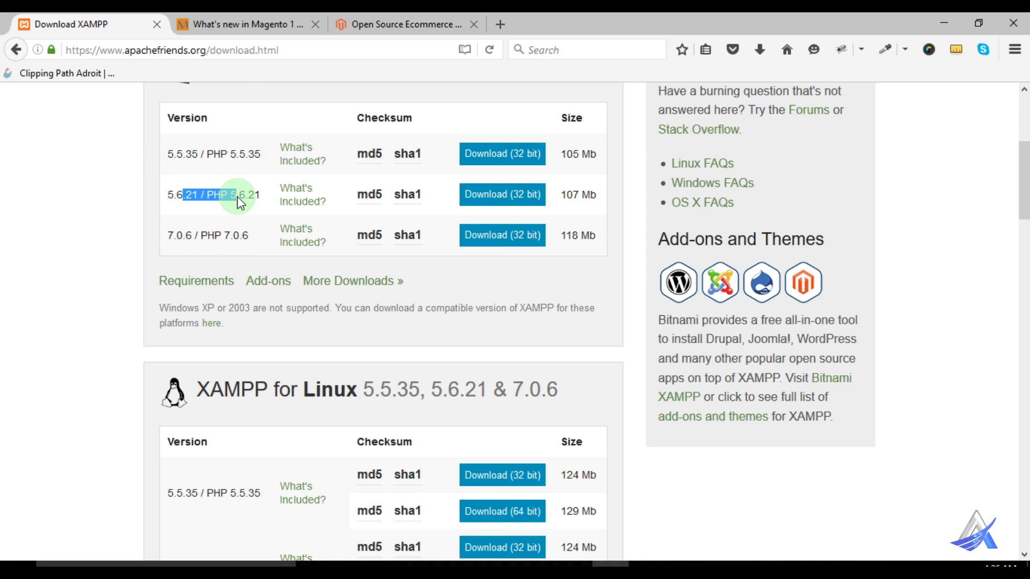
click(227, 233)
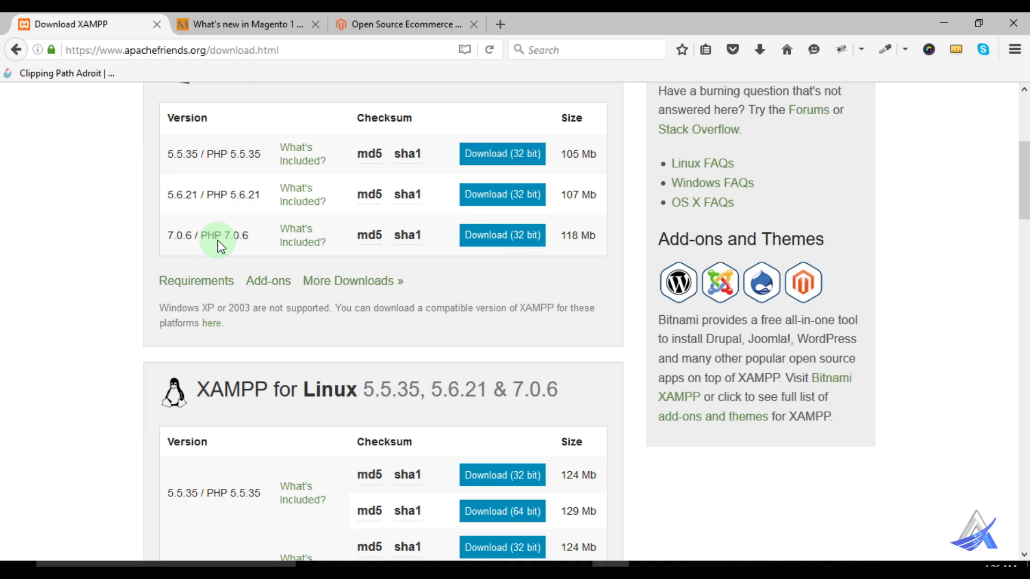
Check the 32-bit download and file size of XAMPP 7.0.6, then select the xampp-win32-7.0.6-0-VC14-installer.exe file on the desktop
click(499, 239)
drag(591, 237, 595, 239)
click(586, 237)
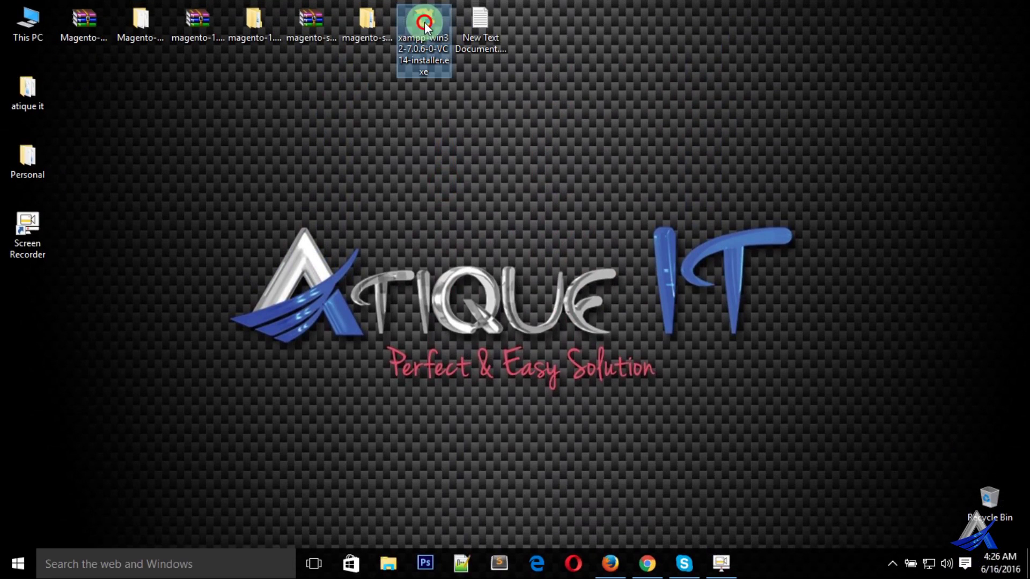
click(424, 21)
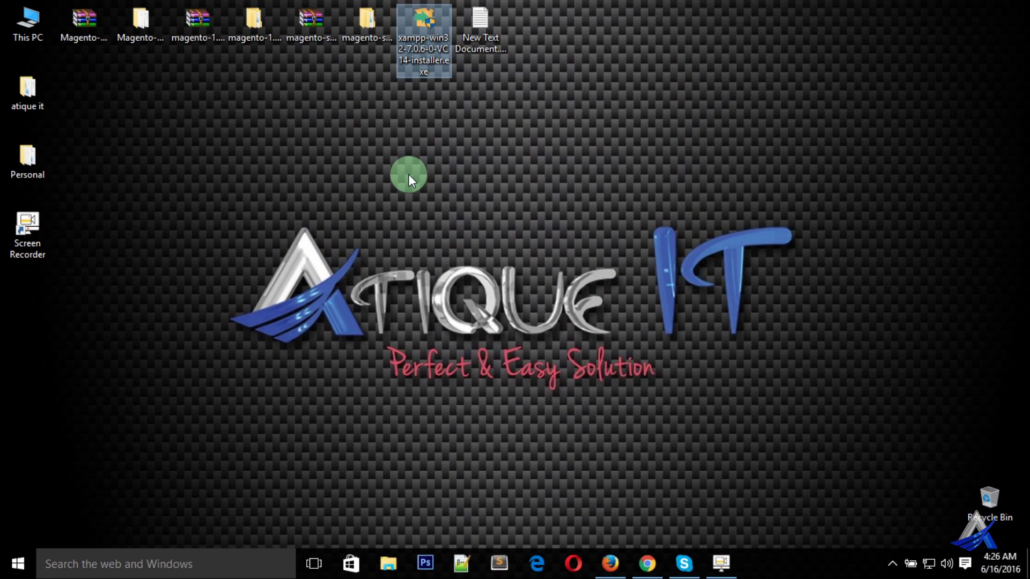
mouse_move(421, 38)
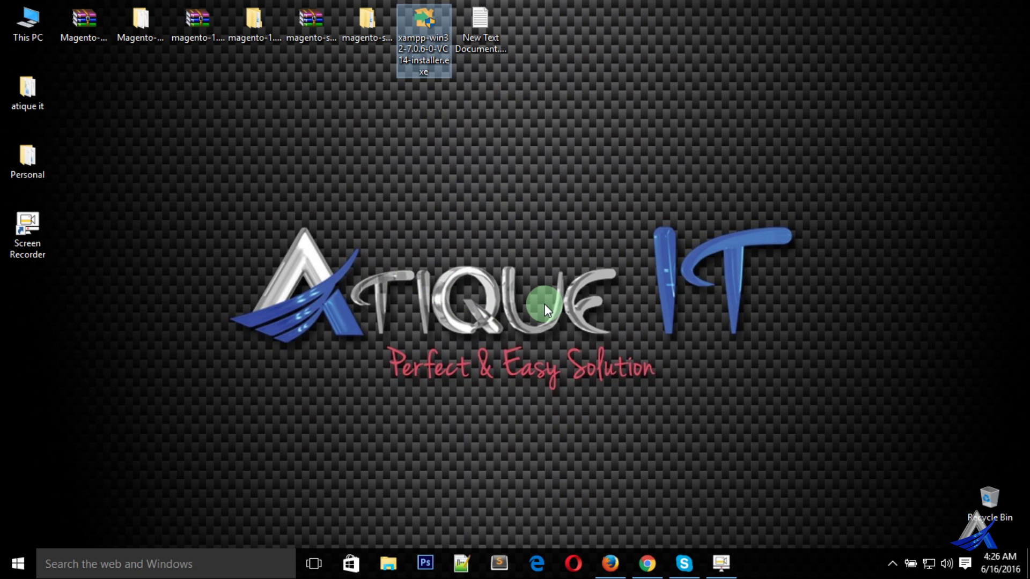
Switch to Skype, check the port 80 and 443 setting in its advanced connection options, then cancel and close Skype's window
click(684, 563)
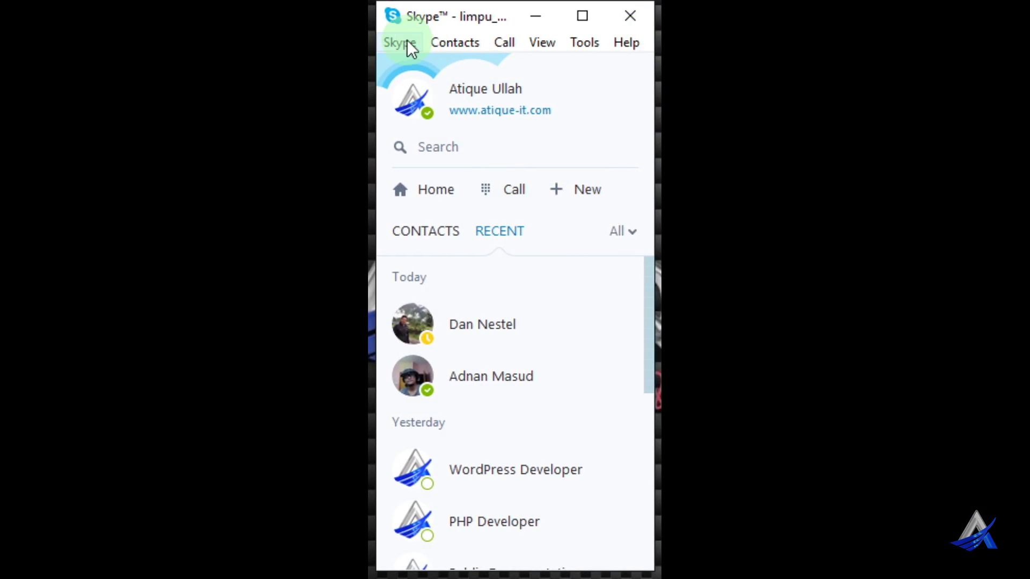
click(581, 43)
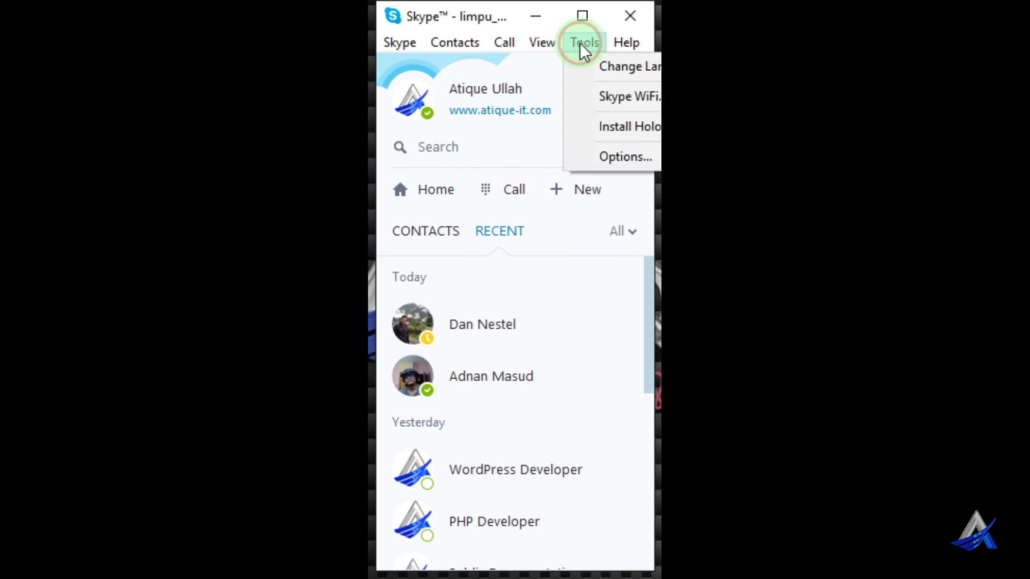
click(613, 156)
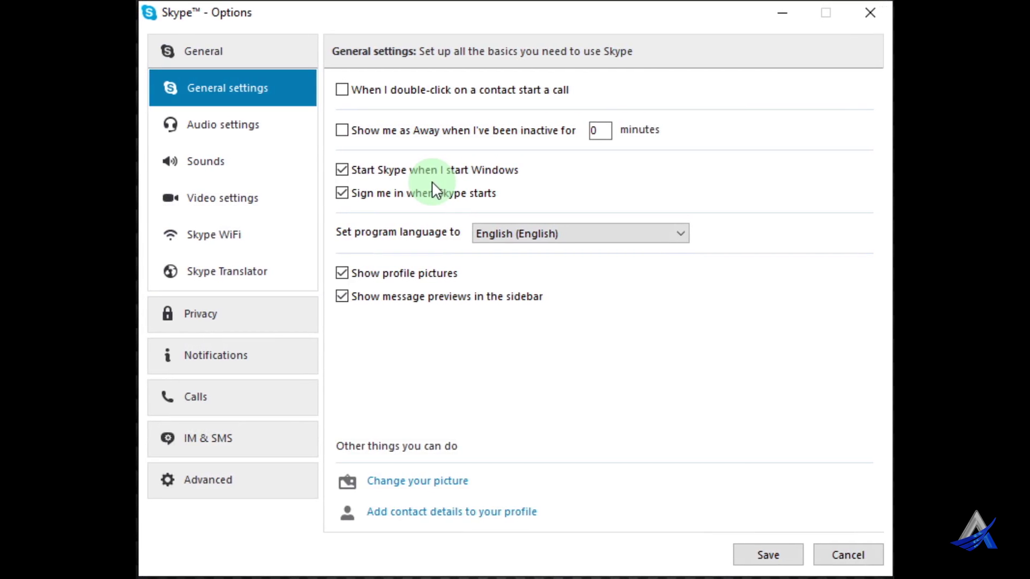
click(214, 483)
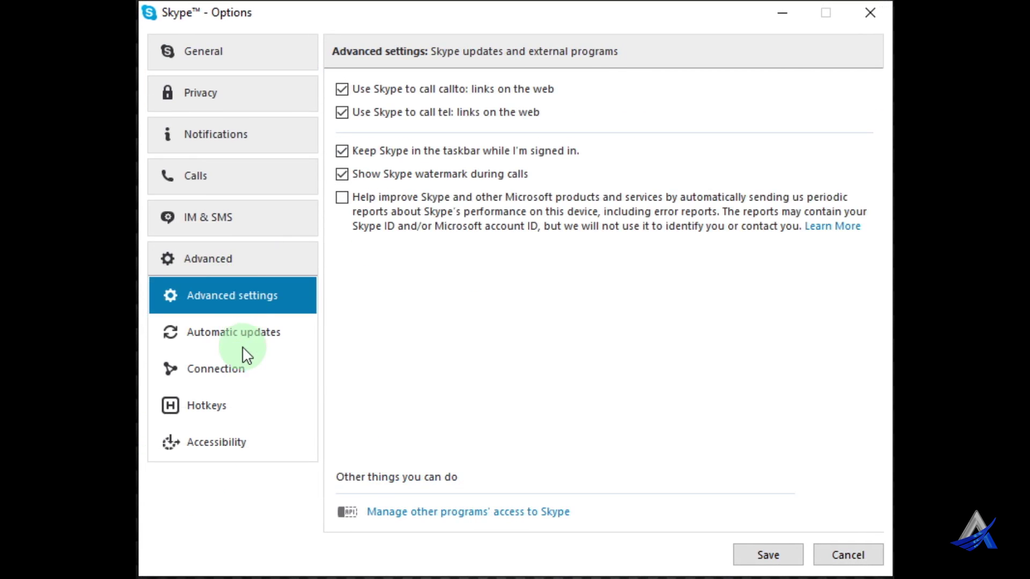
click(225, 374)
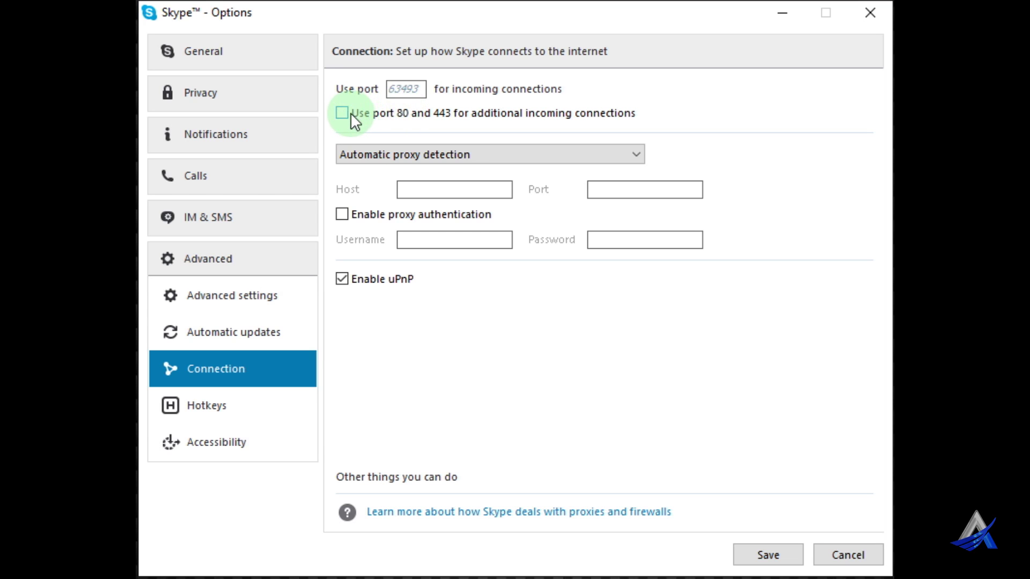
click(850, 554)
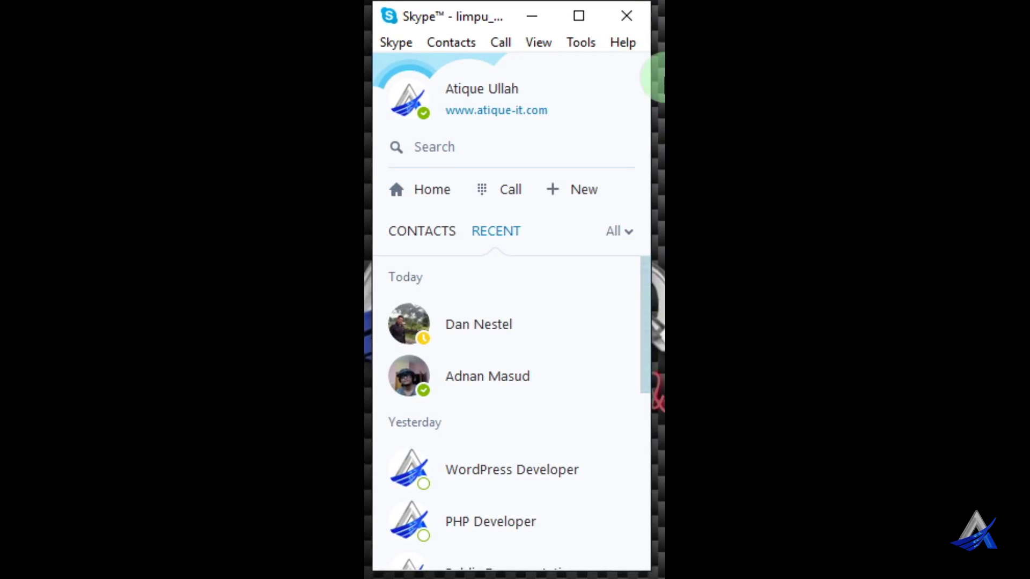
click(634, 21)
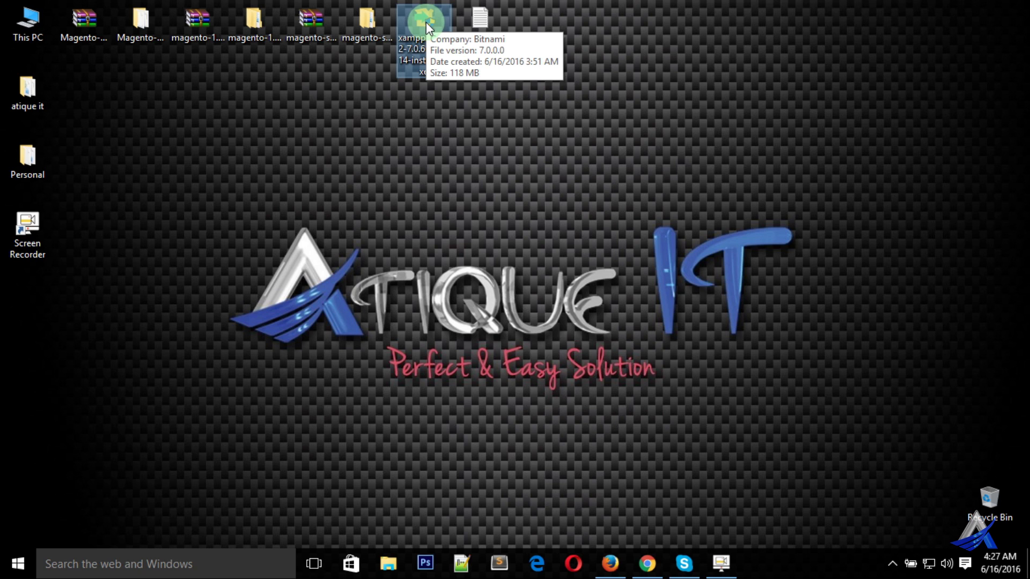
Run the XAMPP 7.0.6 installer from the desktop, allow it to make changes and acknowledge the User Account Control warning
double_click(425, 21)
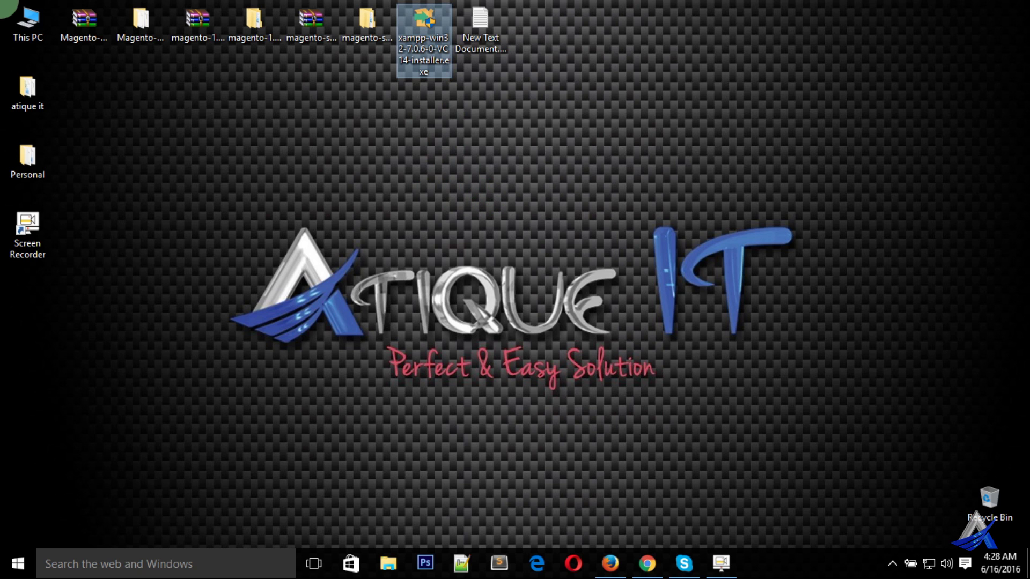
click(587, 316)
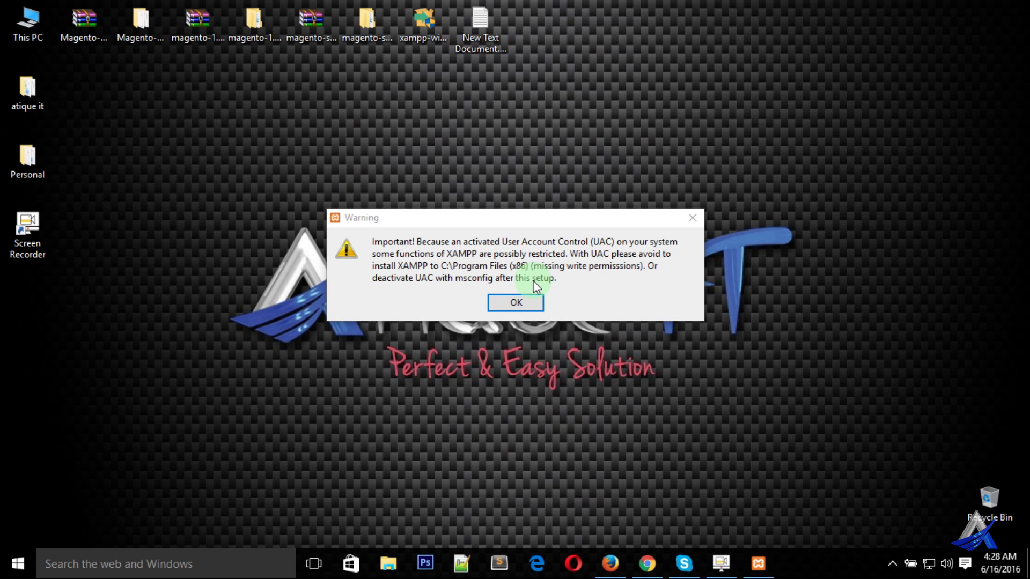
click(516, 303)
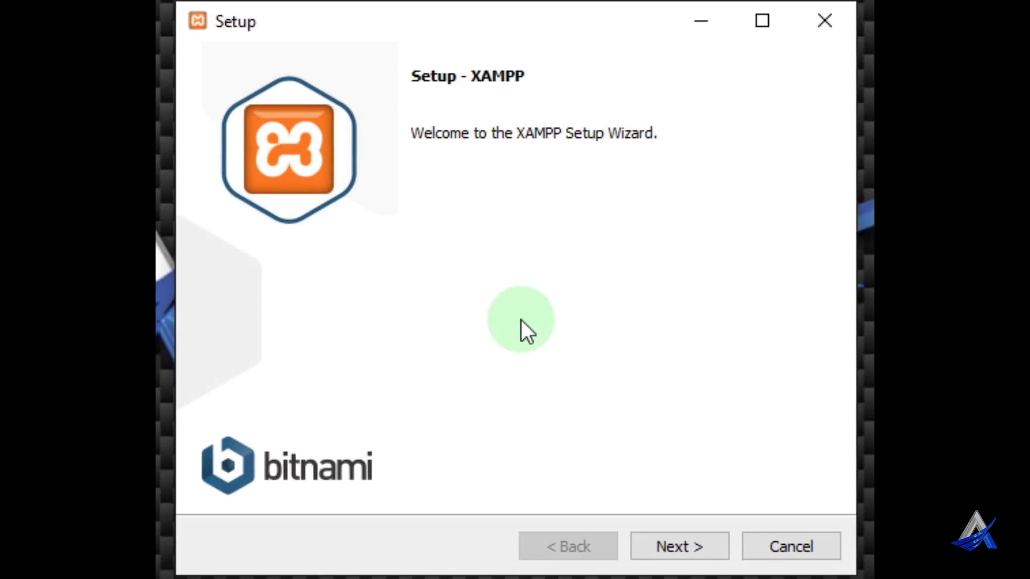
Install XAMPP with all components into C:\xampp, skip the Bitnami information and finish setup with the Control Panel set to start
click(674, 541)
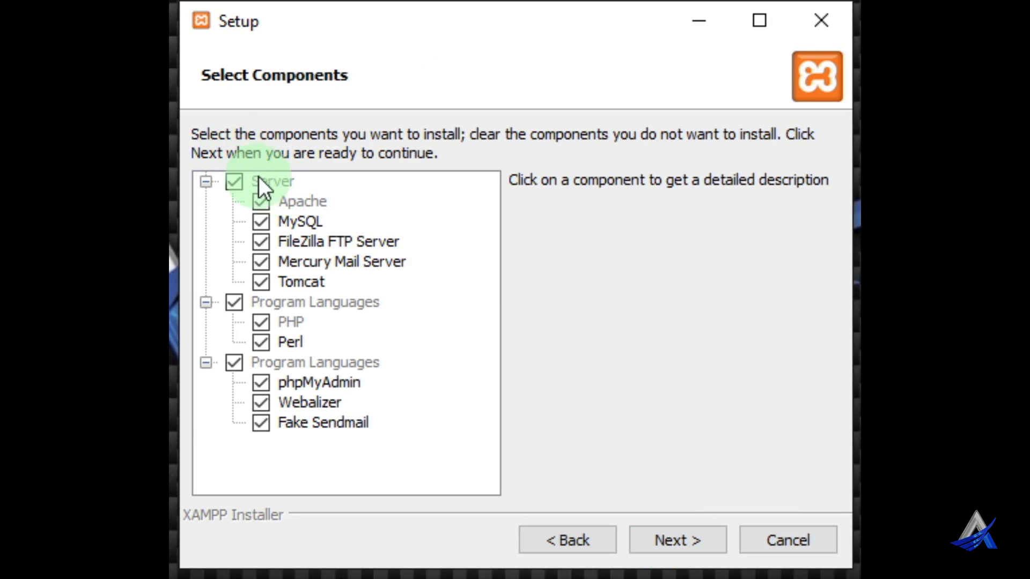
click(679, 540)
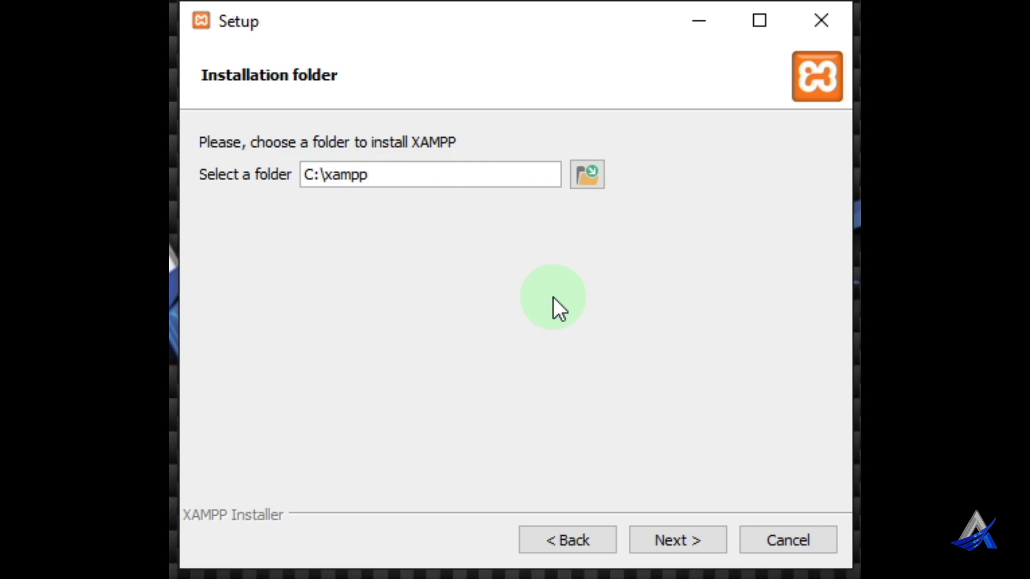
click(664, 546)
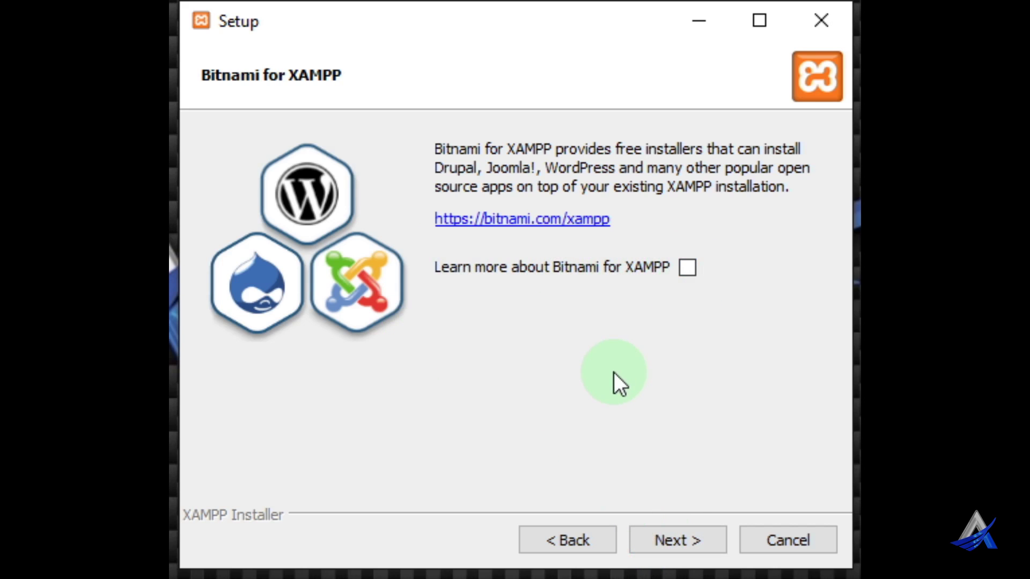
click(680, 540)
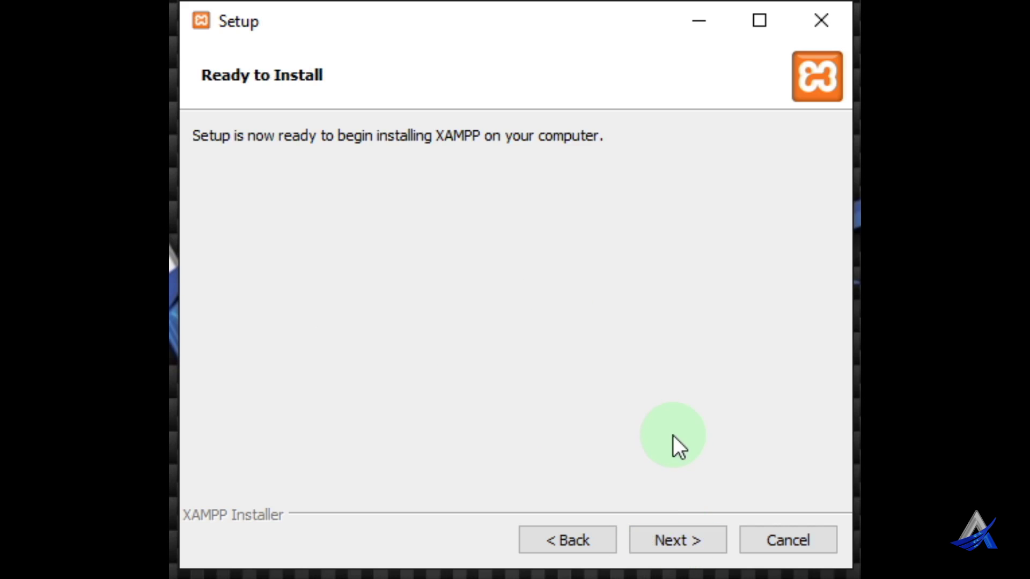
click(679, 538)
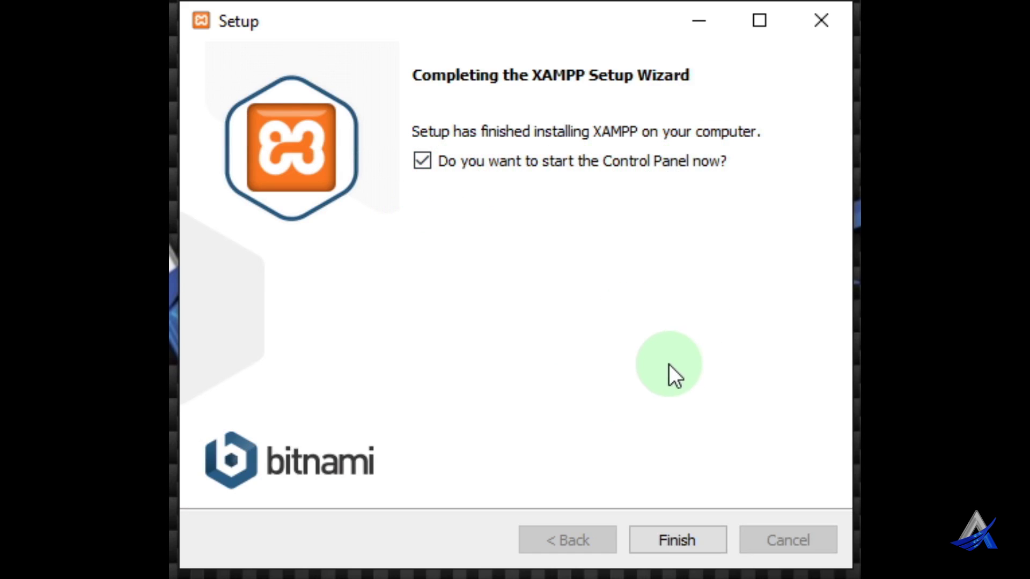
click(686, 542)
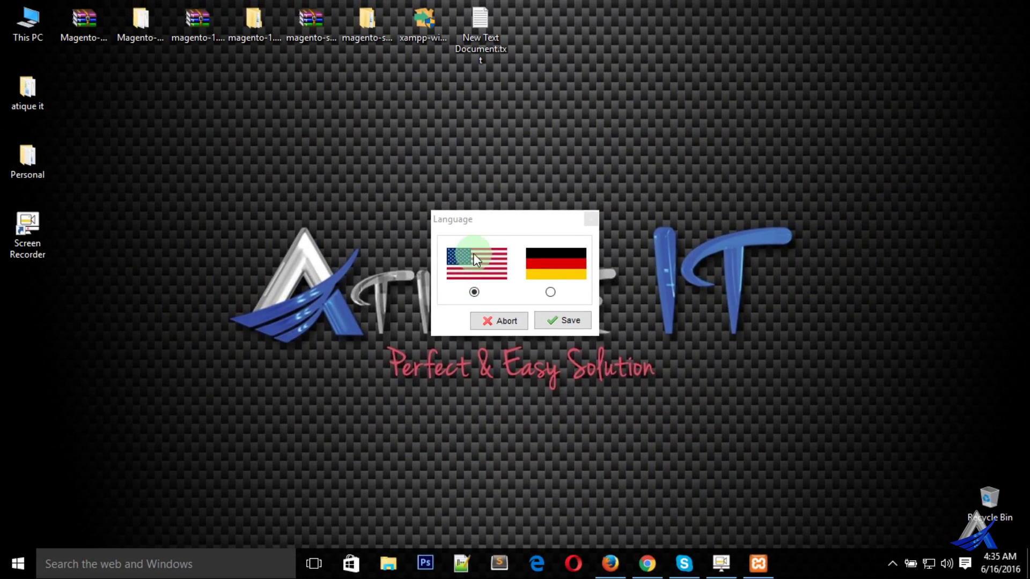
Save English (US flag) as the XAMPP Control Panel language and maximize the Control Panel window
click(477, 225)
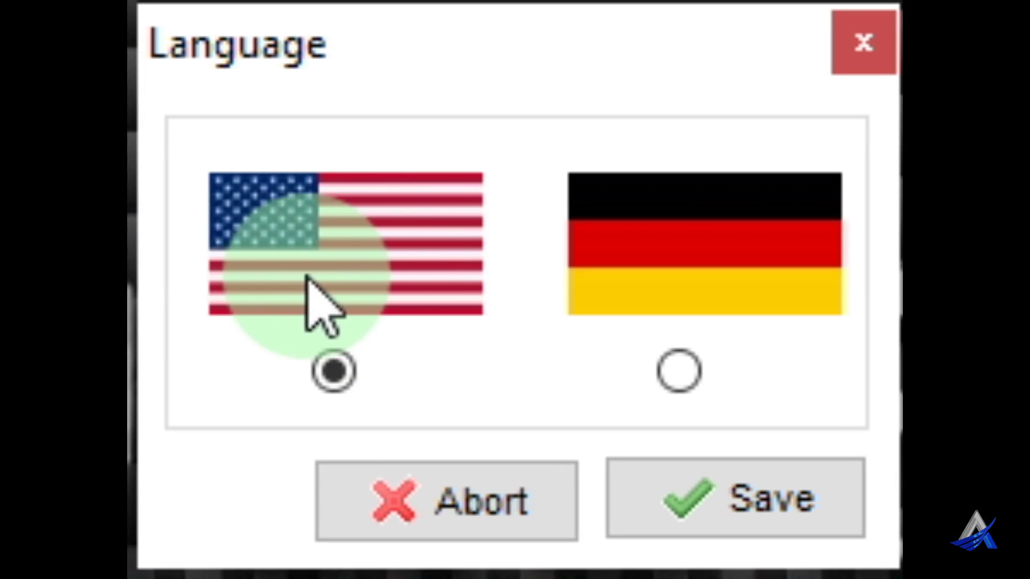
click(739, 506)
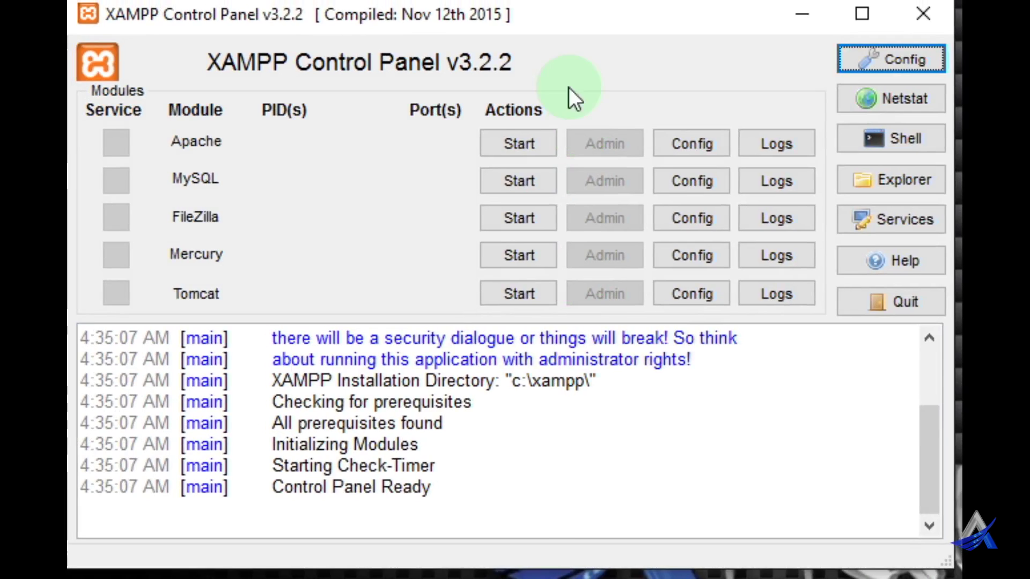
click(584, 25)
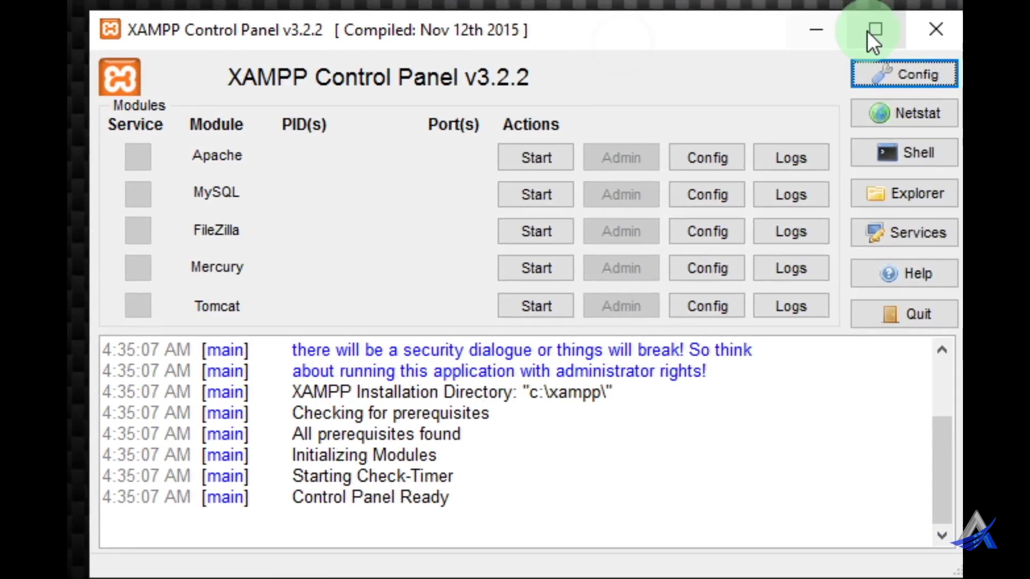
click(864, 19)
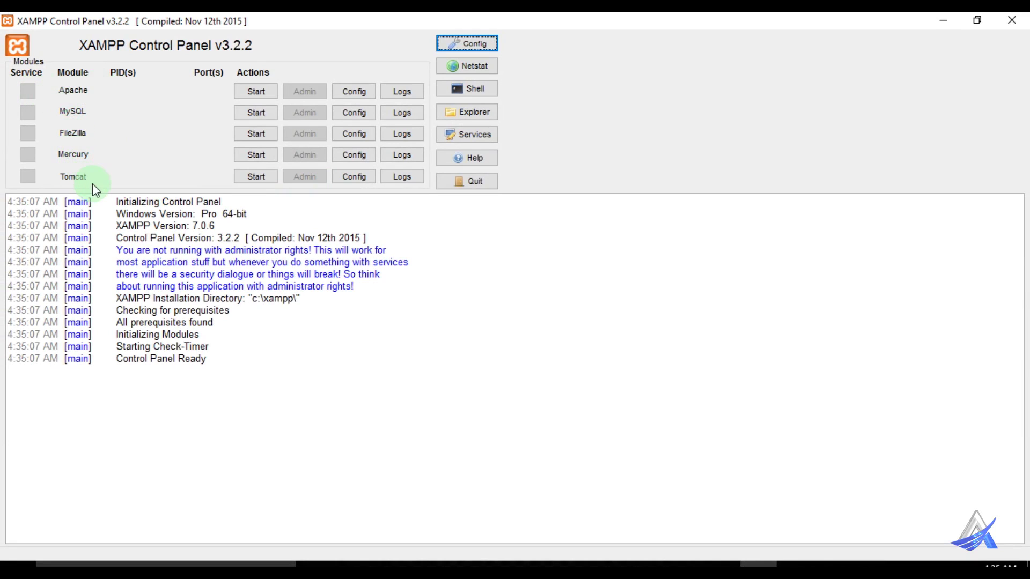
Start the Apache and MySQL modules and check their running status in the log
click(258, 93)
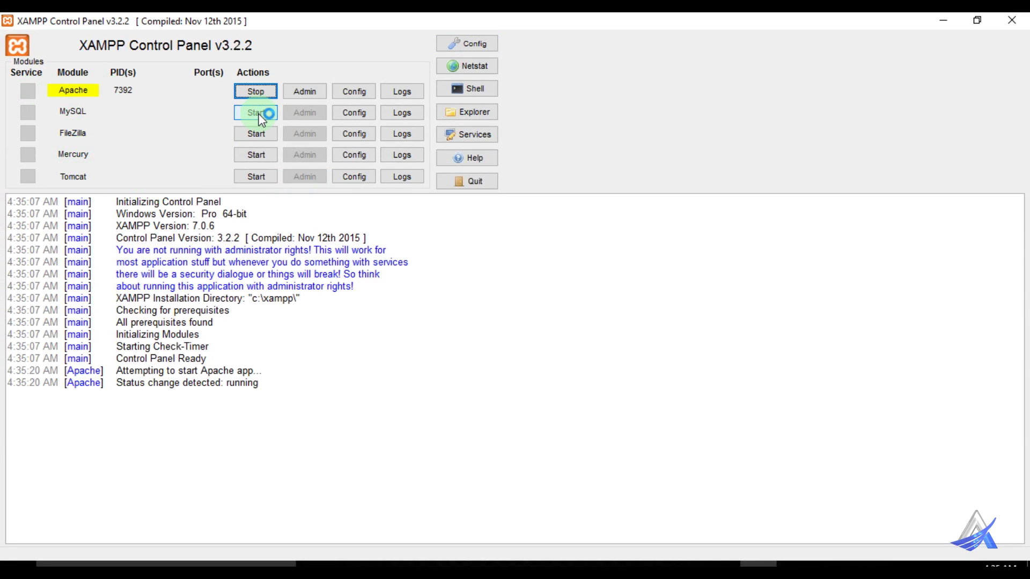
click(259, 115)
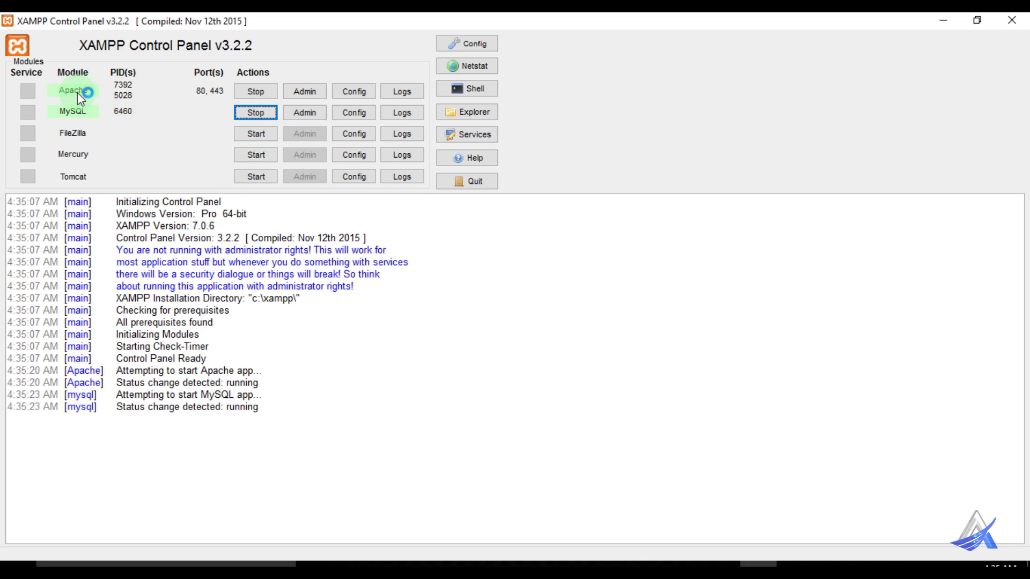
drag(227, 407, 263, 408)
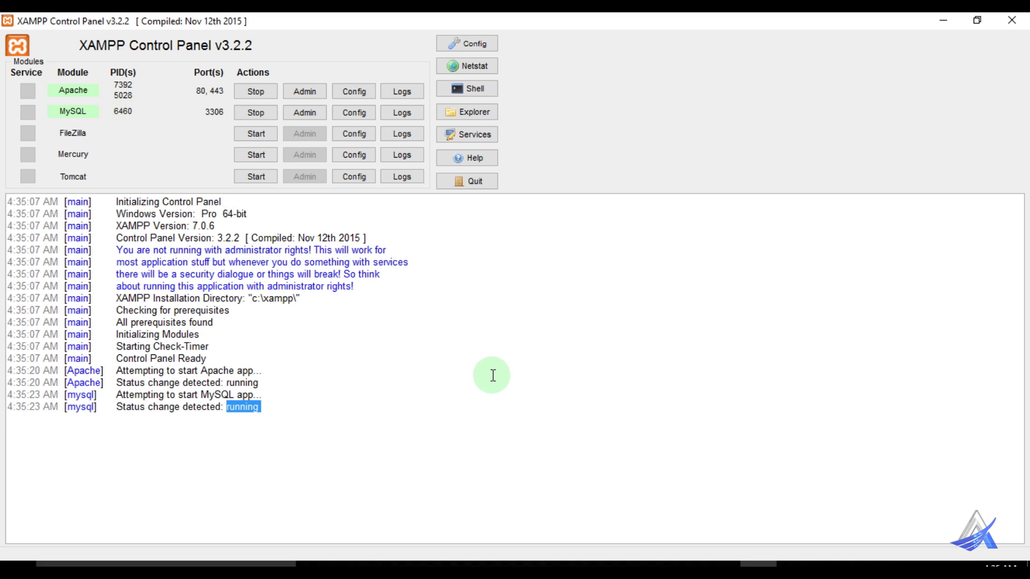
Look at Apache's configuration file choices, then switch to File Explorer and open the C:\xampp\php folder
click(353, 92)
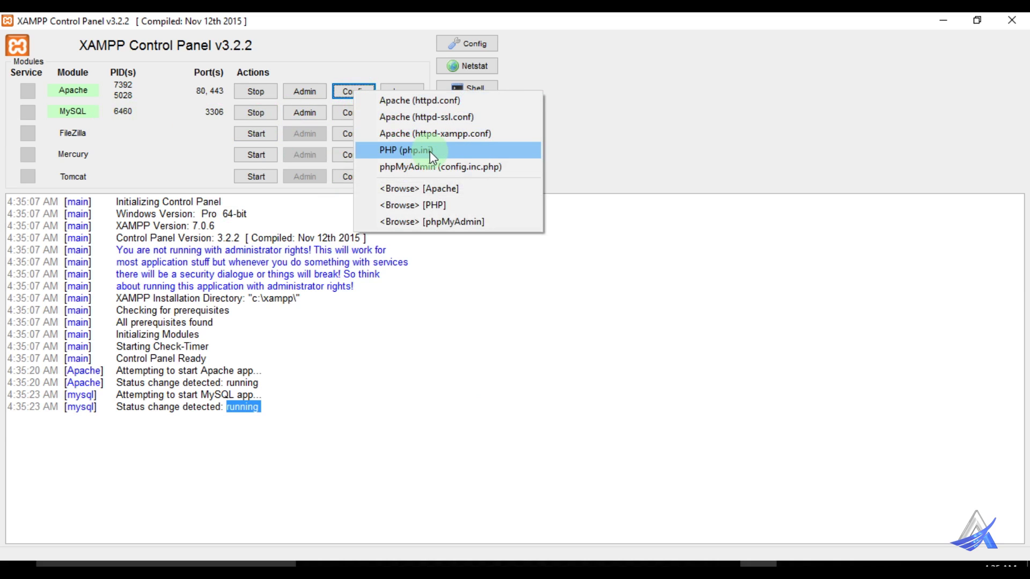
click(393, 572)
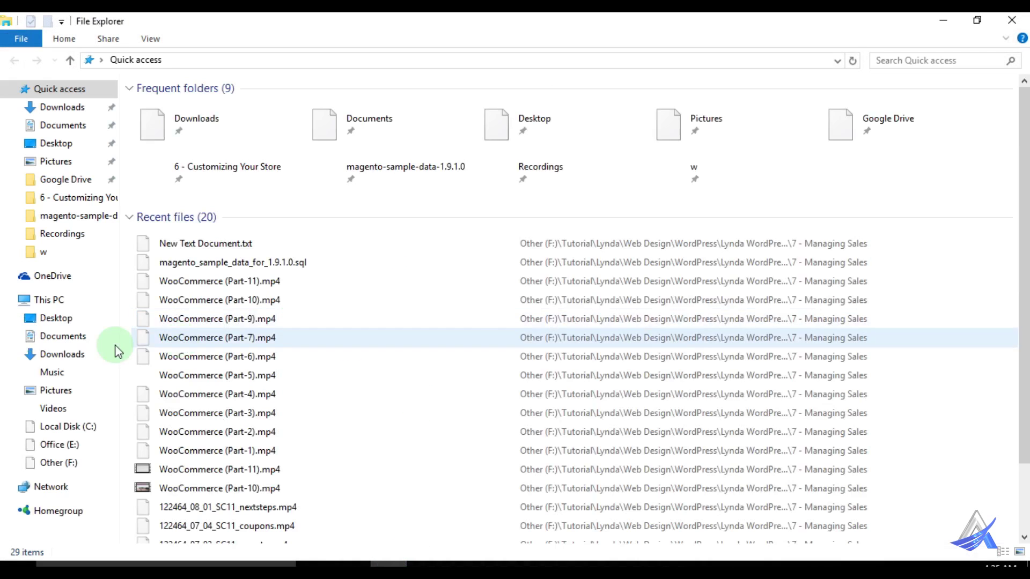
click(67, 427)
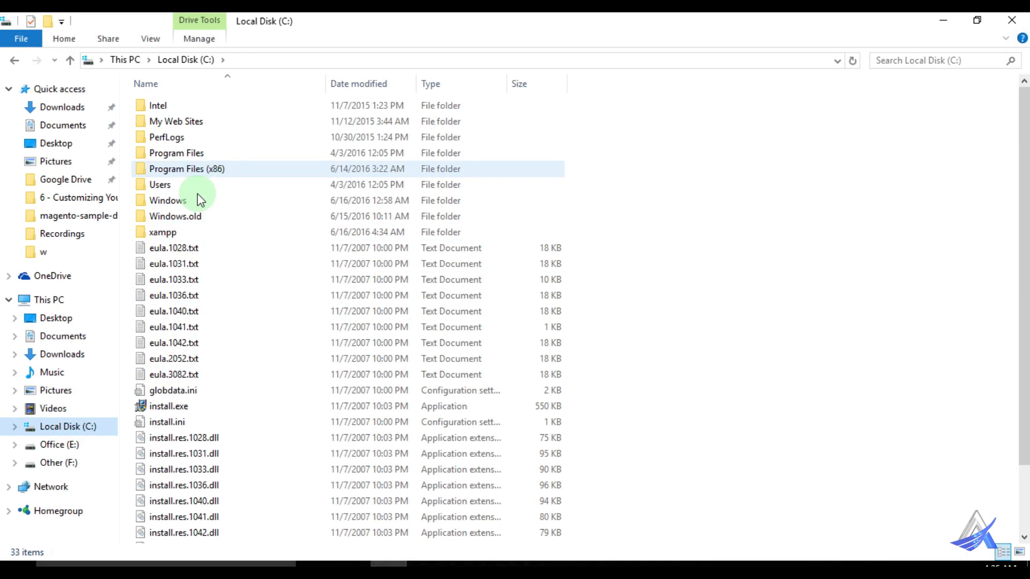
double_click(171, 232)
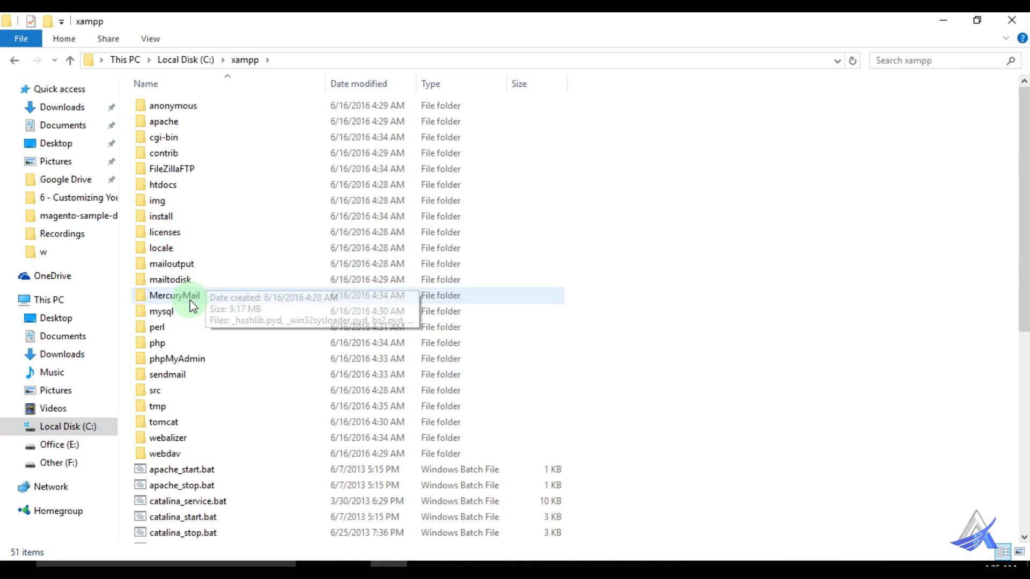
double_click(172, 343)
Find the php.ini file in the php folder and open it for editing in Notepad++
scroll(285, 287, down, 2)
scroll(284, 290, down, 6)
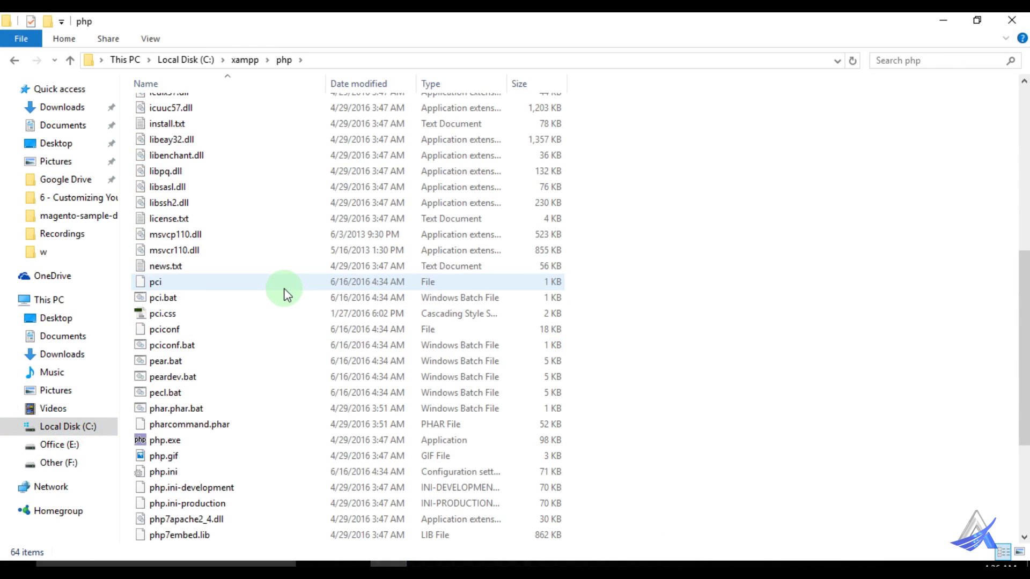
scroll(288, 300, down, 2)
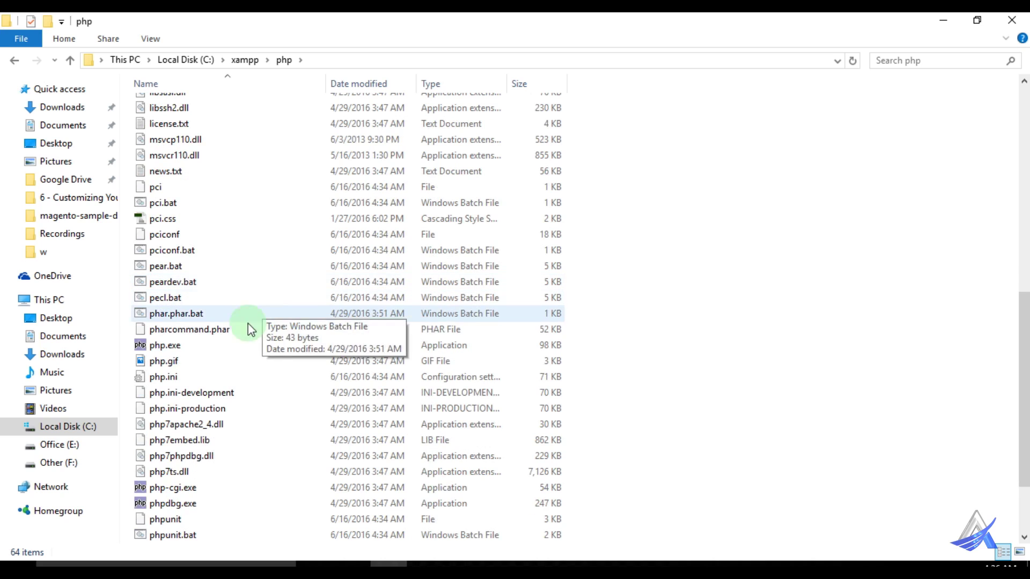
click(162, 378)
right_click(171, 380)
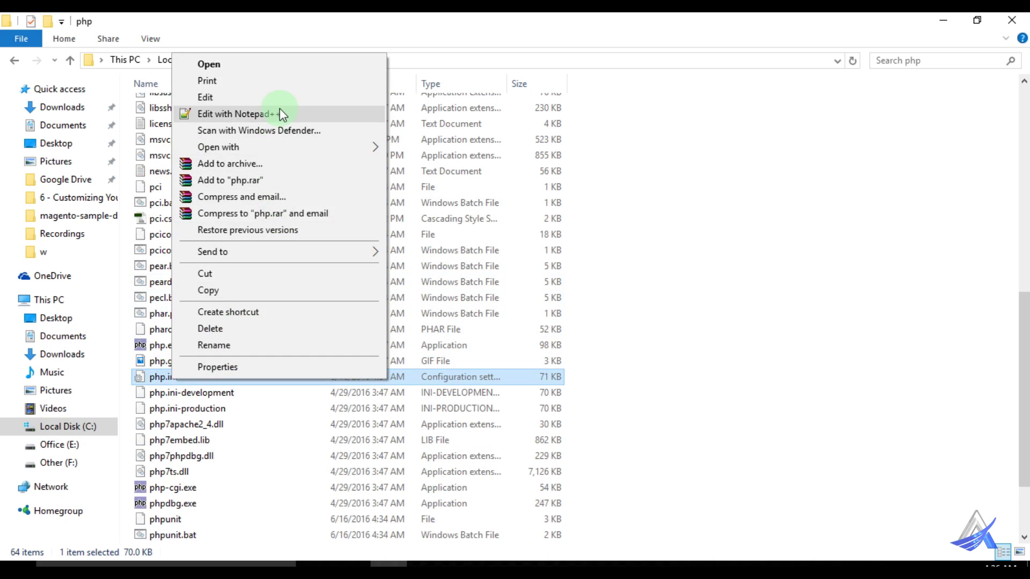
click(282, 114)
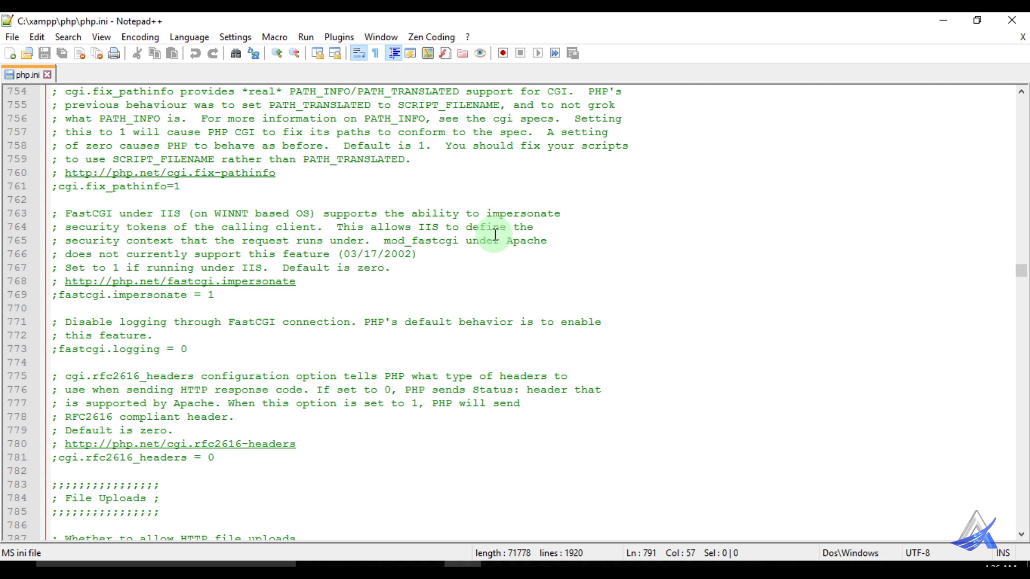
Find the upload_max_filesize setting in php.ini, set it to 256M and save the file
drag(1018, 277, 1017, 113)
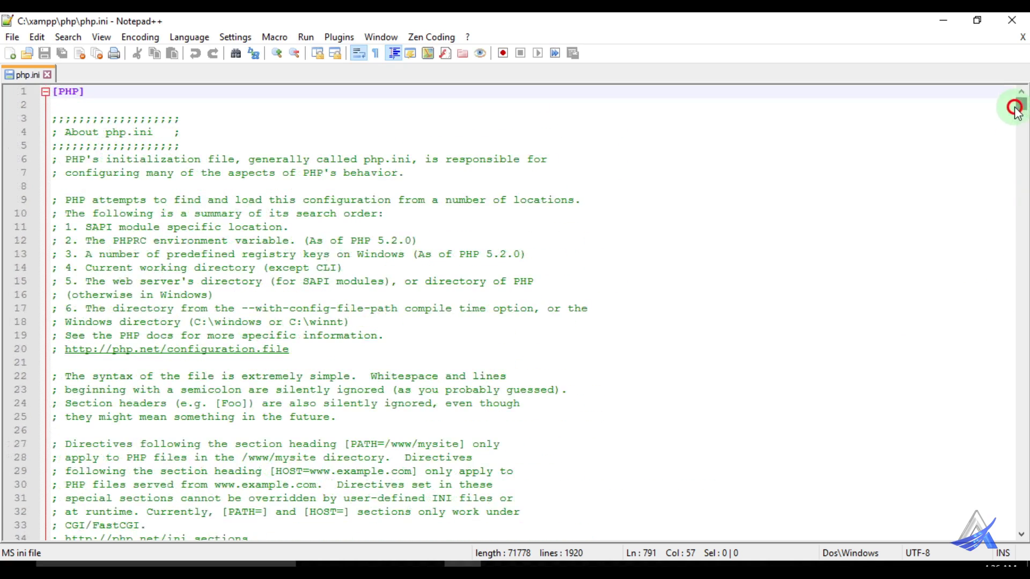
click(401, 213)
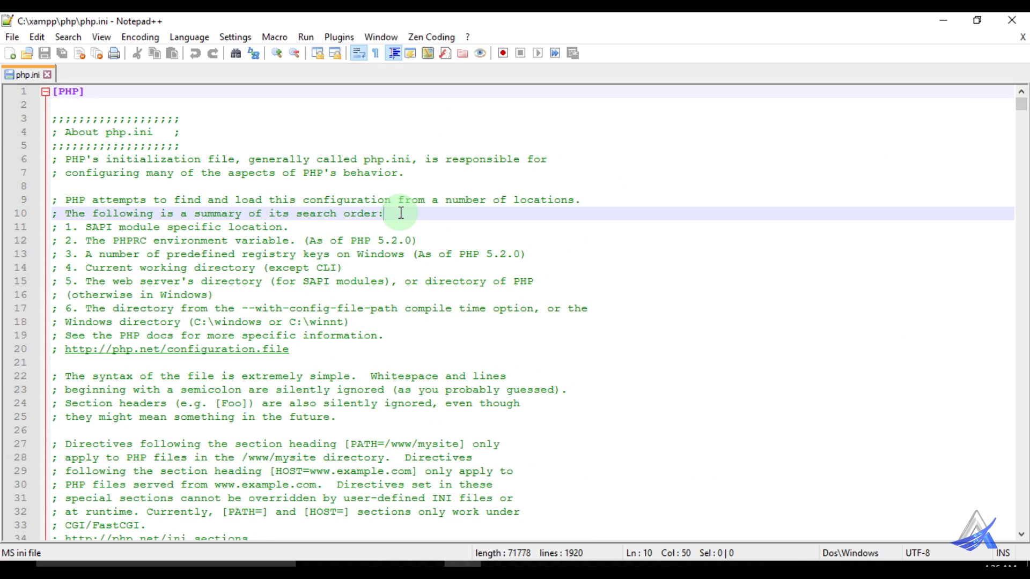
key(ctrl+f)
key(BackSpace)
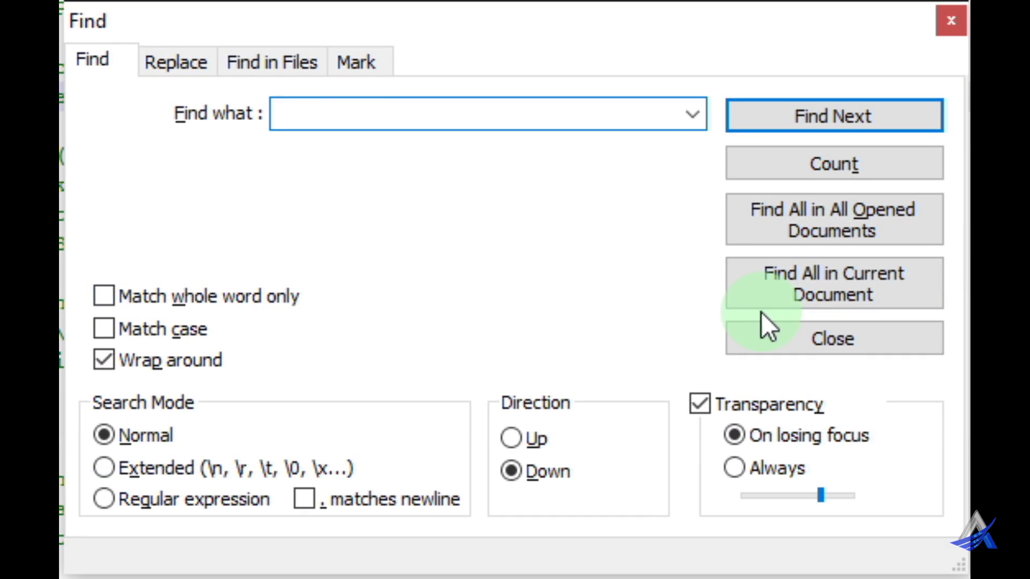
click(430, 107)
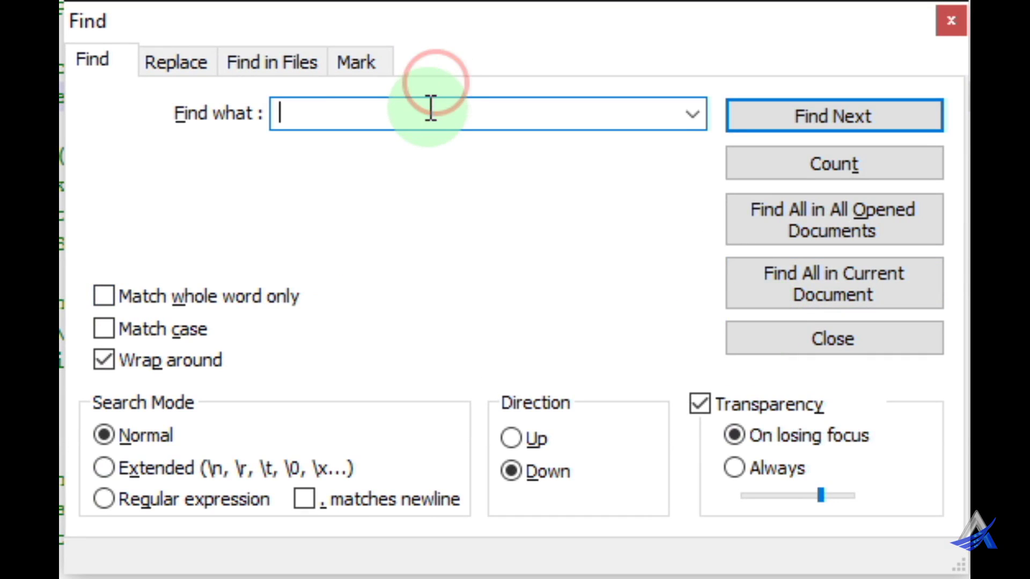
text(upload_max_filesize)
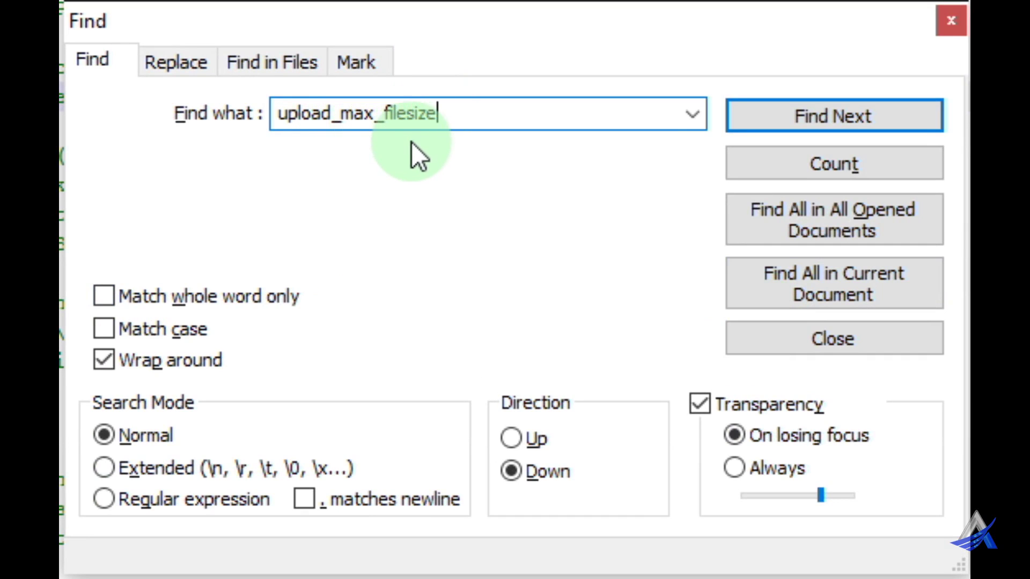
click(775, 117)
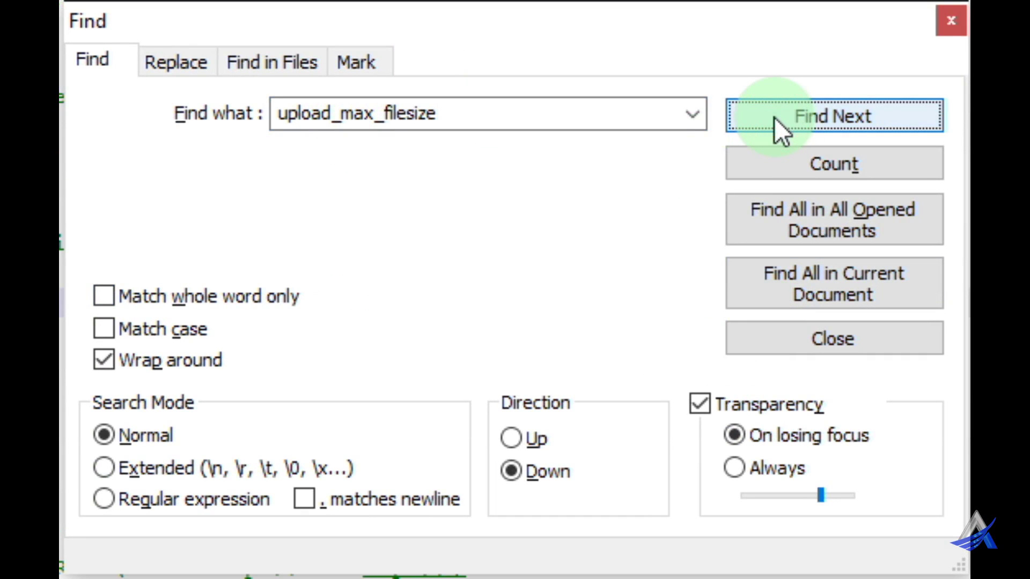
click(764, 349)
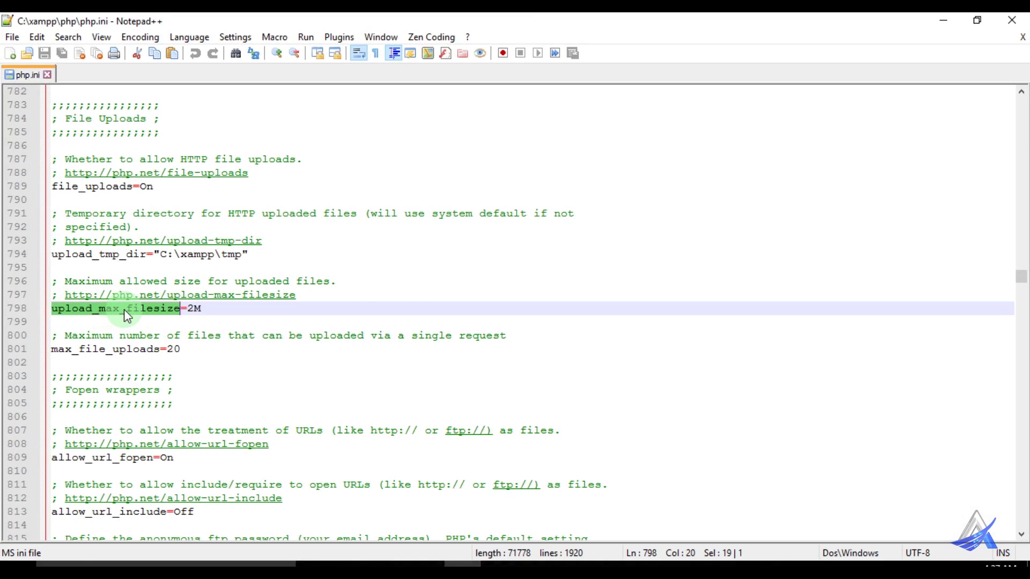
drag(188, 309, 193, 310)
click(193, 310)
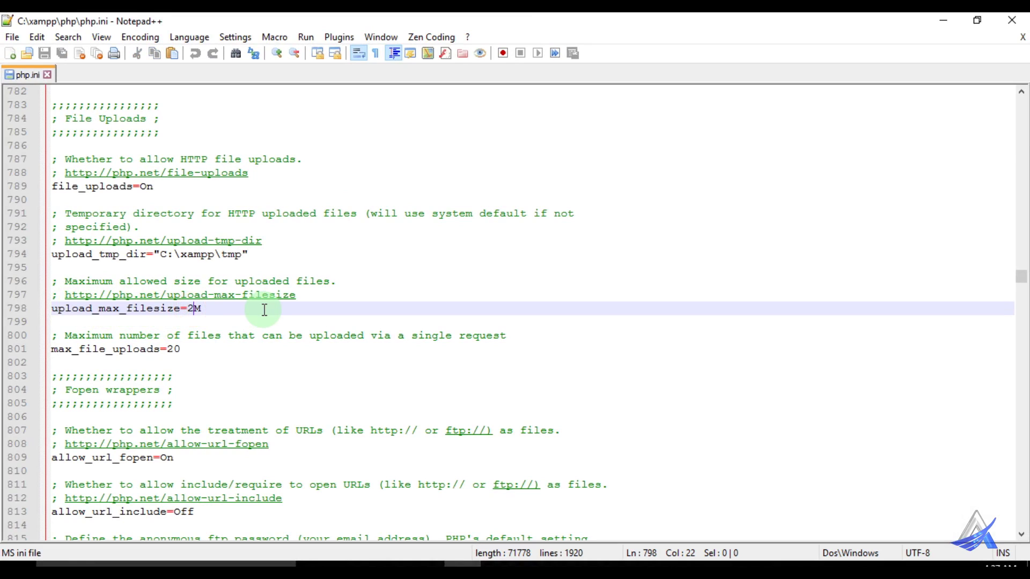
text(56)
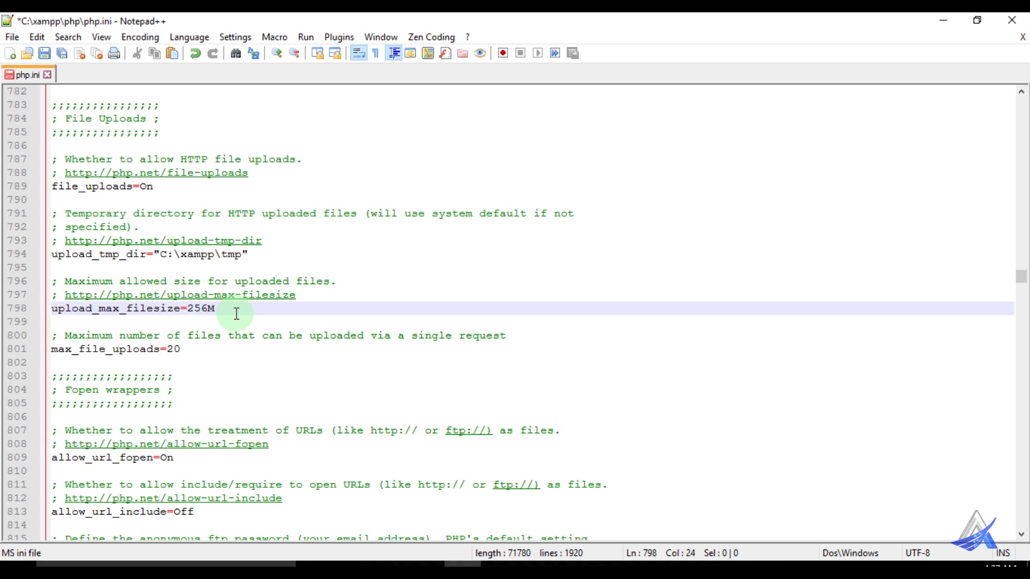
key(ctrl+s)
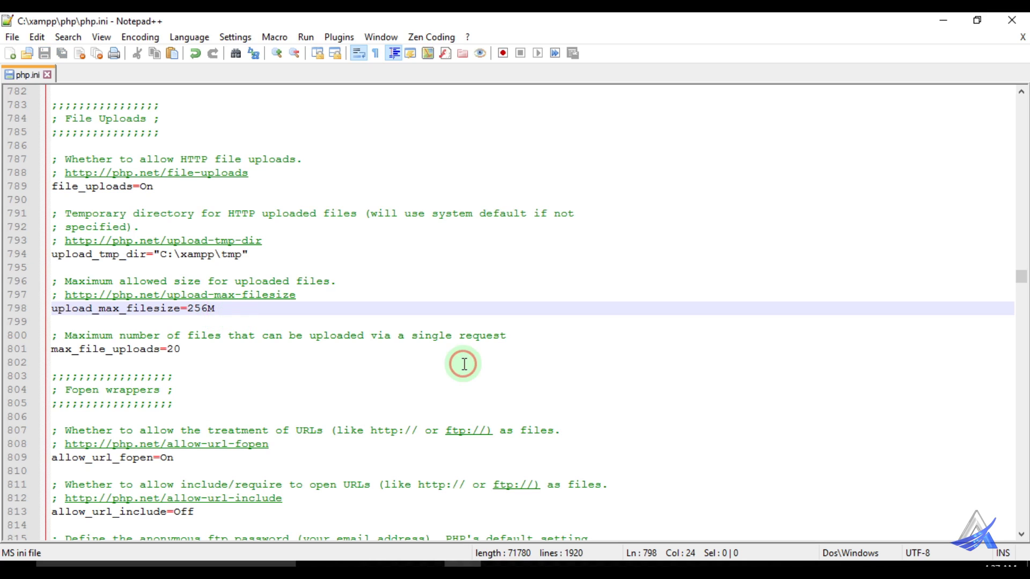
Find the post_max_size setting in php.ini, set it to 256M and save the file
key(ctrl+f)
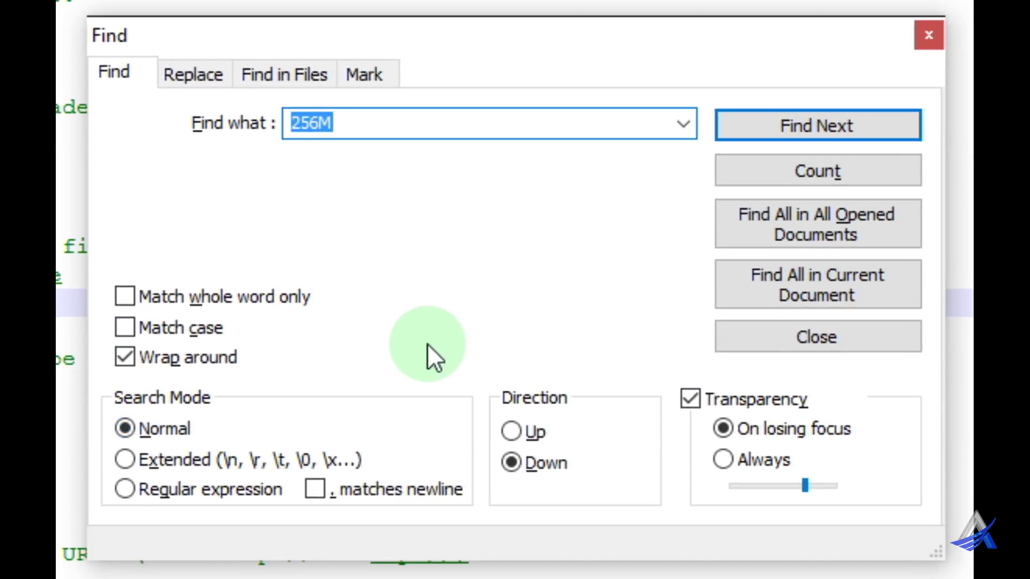
text(post_max_size)
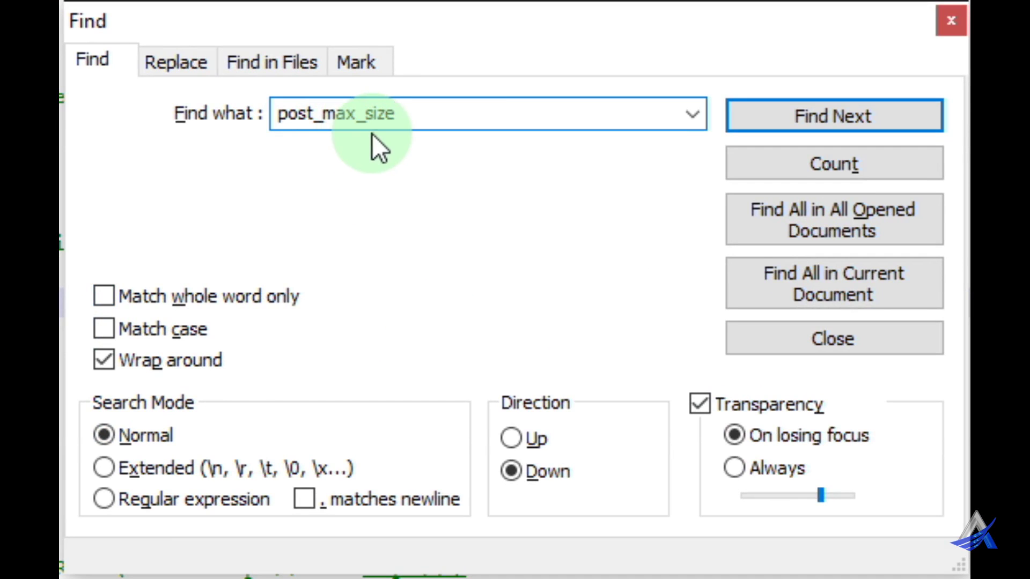
click(804, 117)
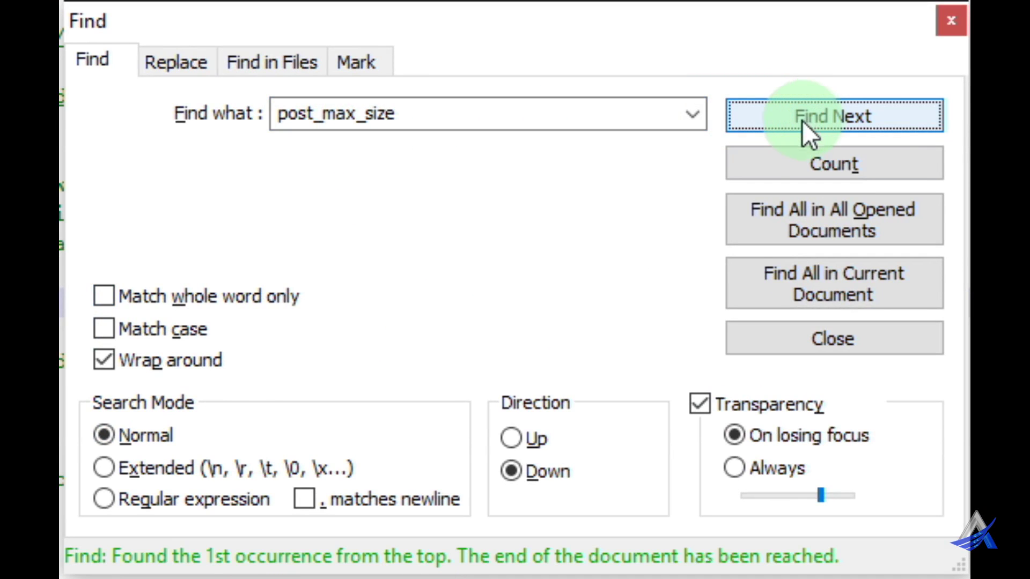
click(793, 336)
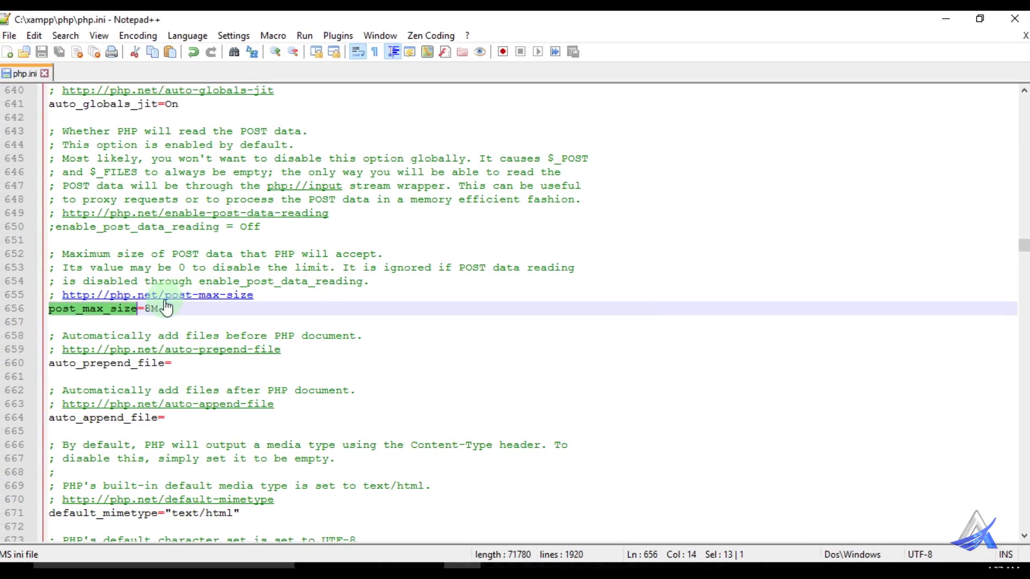
click(151, 309)
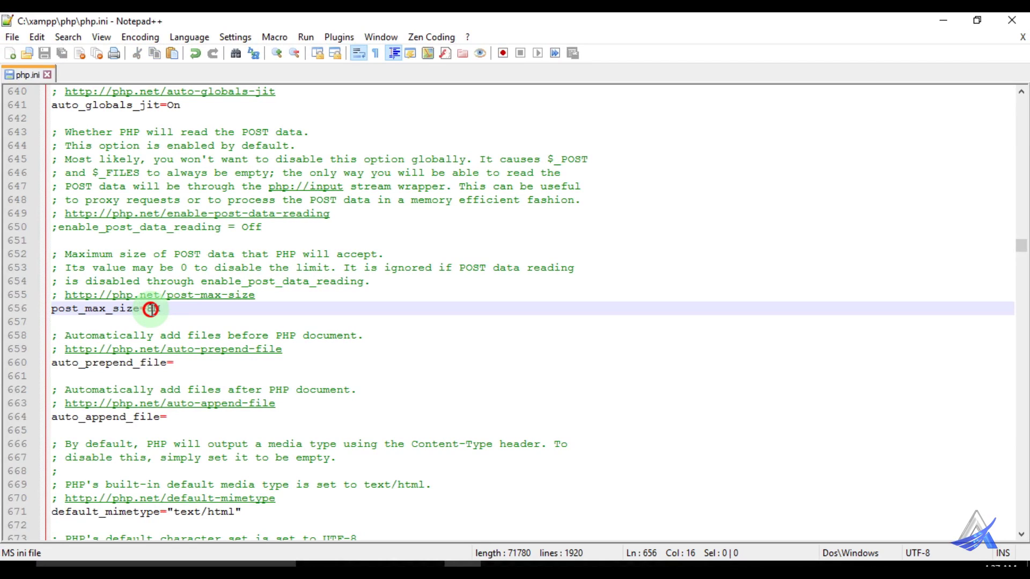
key(BackSpace)
text(2)
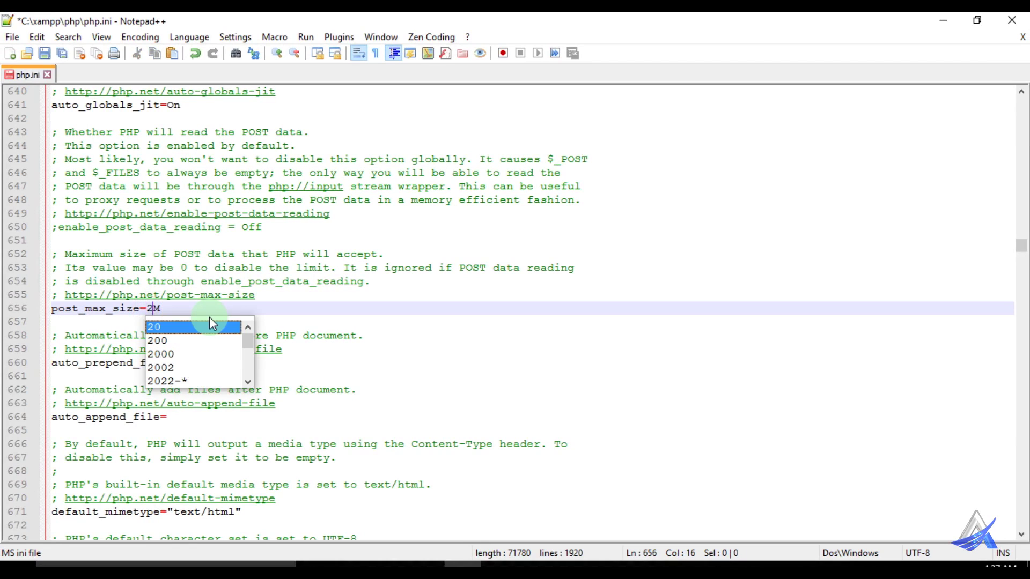
text(56)
click(276, 307)
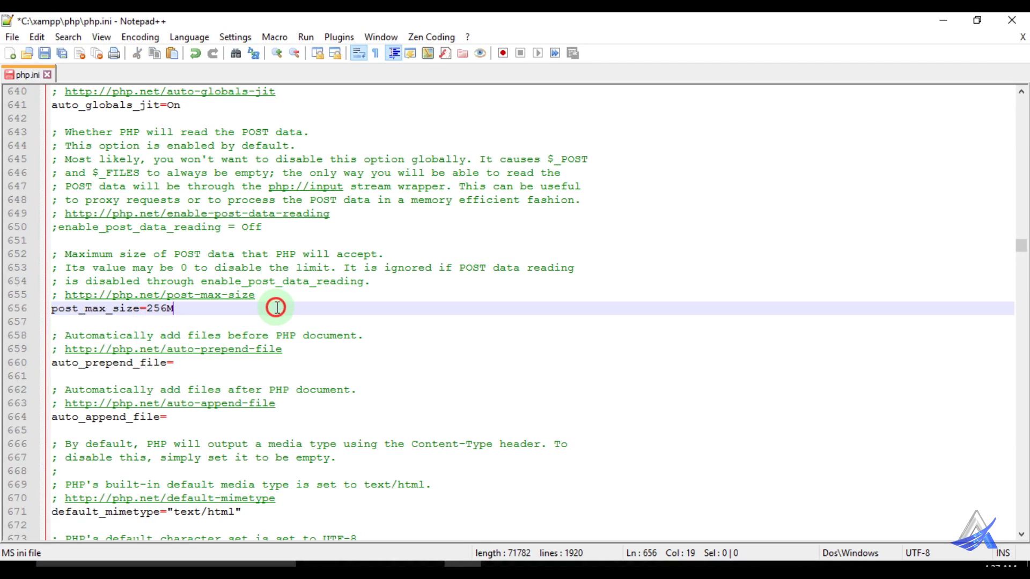
key(ctrl+s)
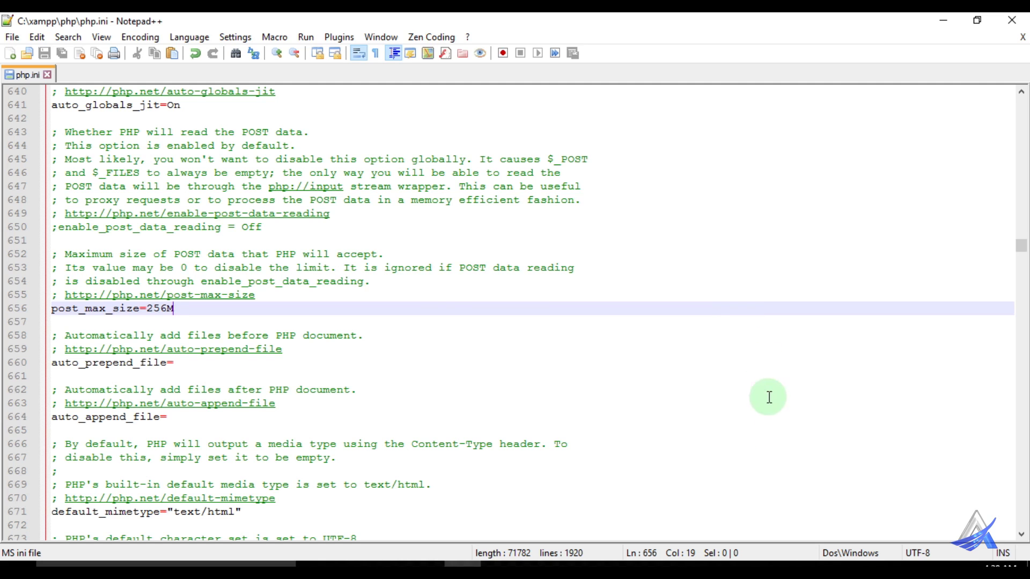
Switch to the XAMPP Control Panel, restart the Apache and MySQL modules, and close the php.ini editor
click(765, 566)
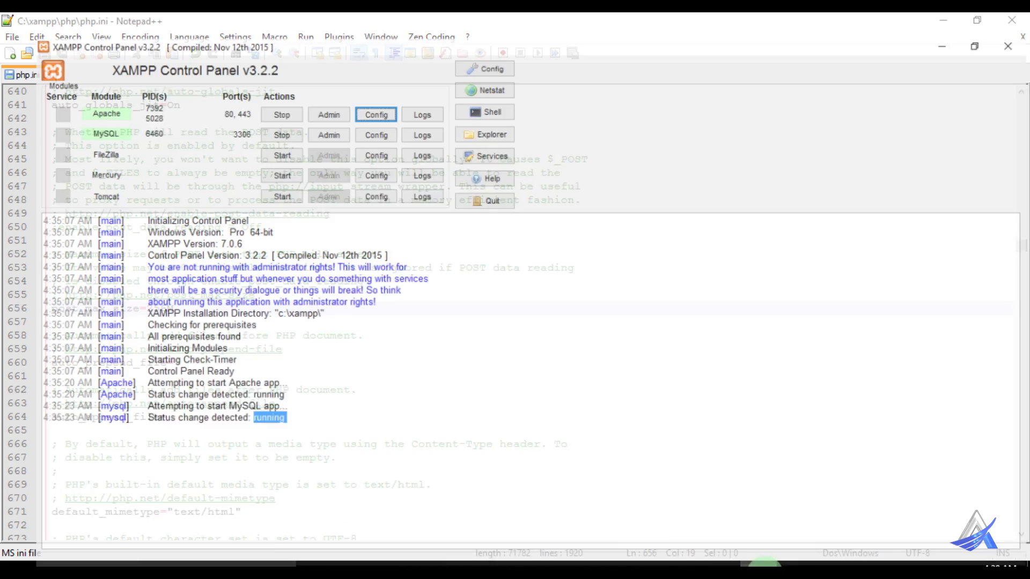
click(246, 92)
click(250, 111)
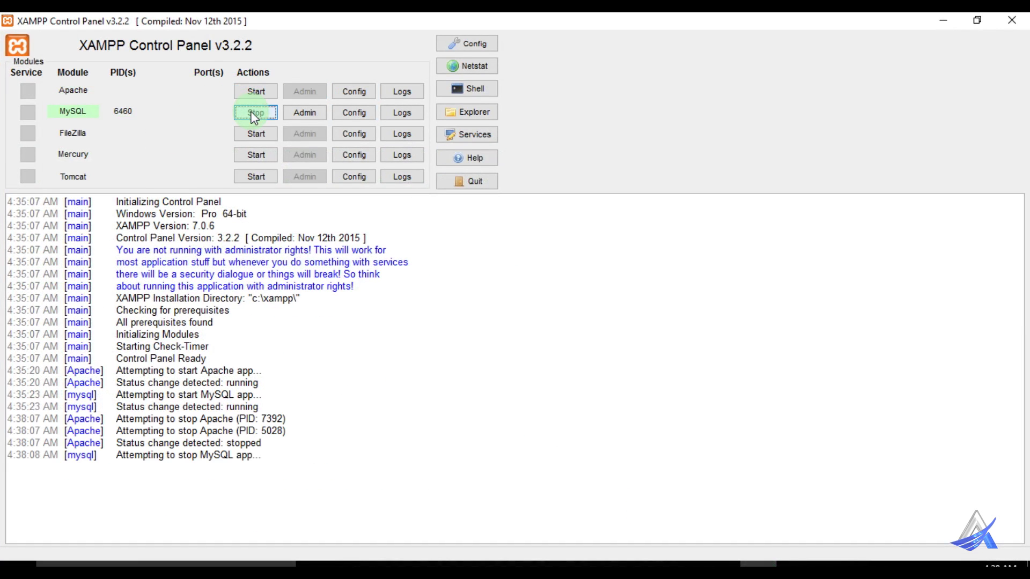
click(256, 92)
click(255, 111)
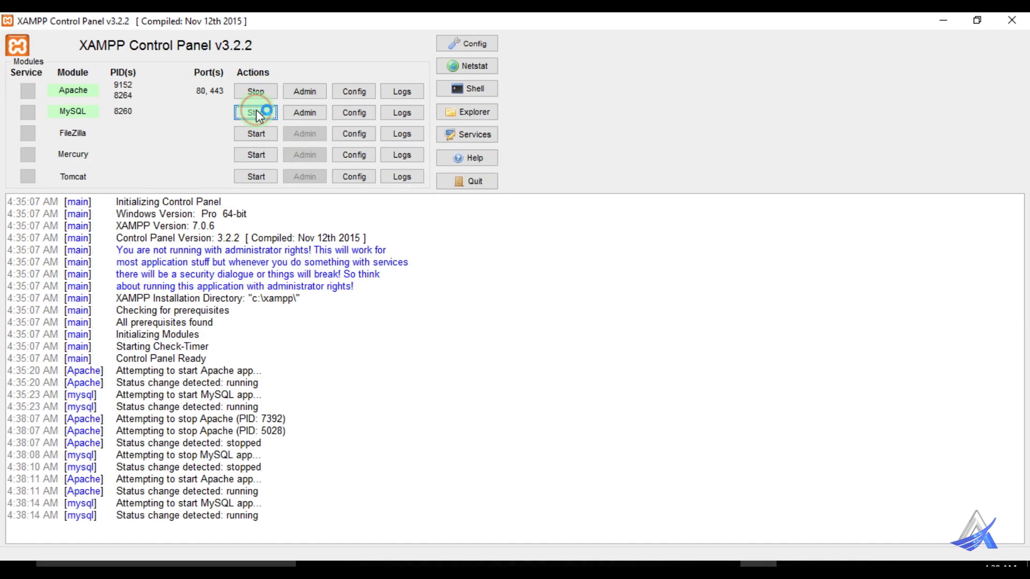
click(944, 21)
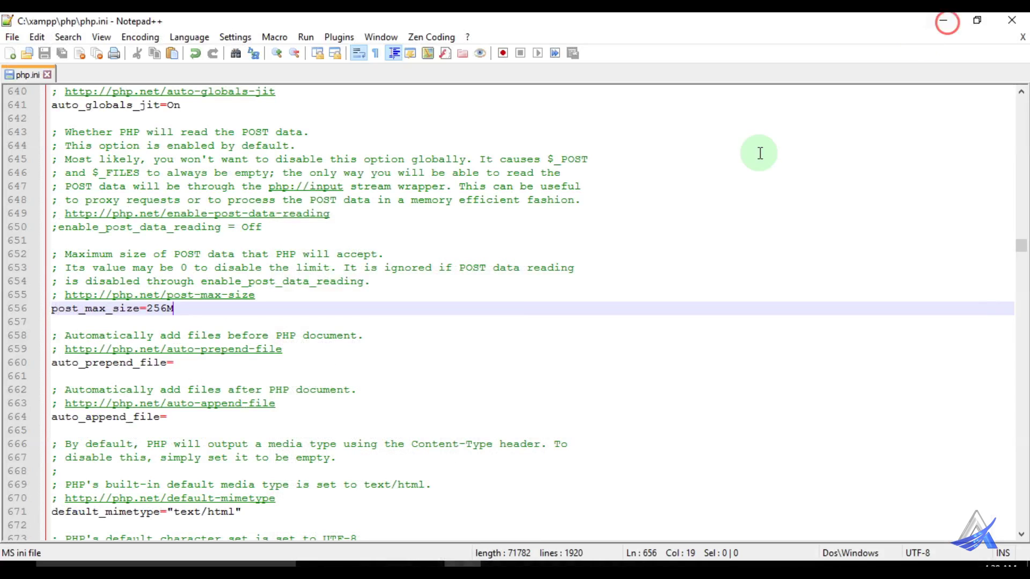
click(1008, 21)
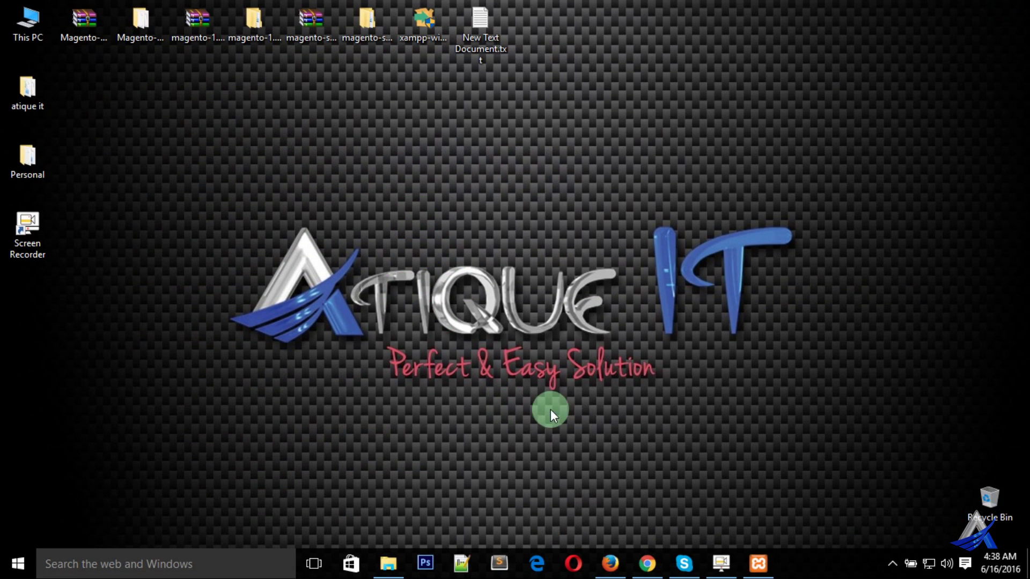
Switch to Firefox, open localhost/ in a new tab and look over the XAMPP welcome page
click(610, 563)
click(499, 22)
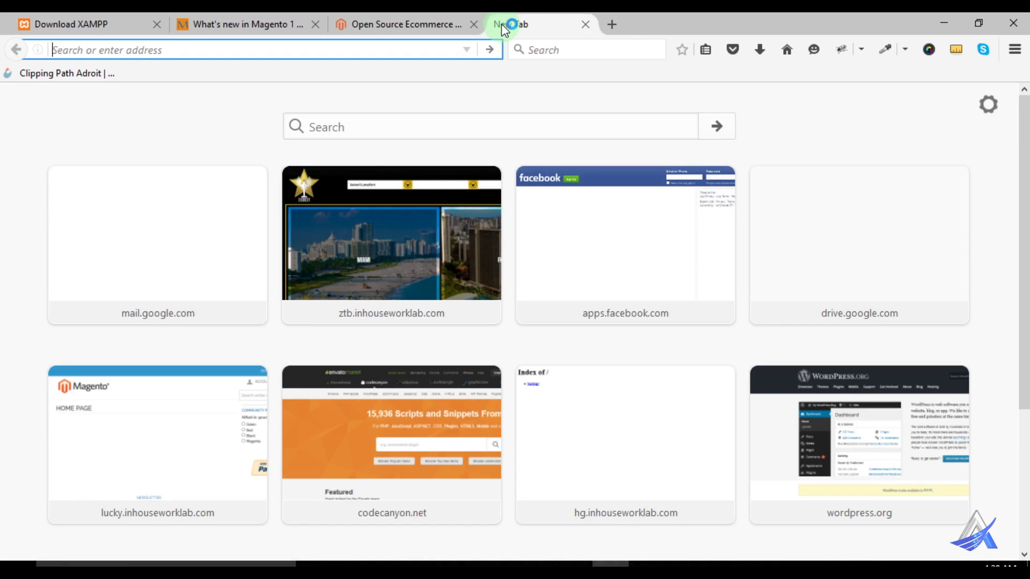
text(localhost/)
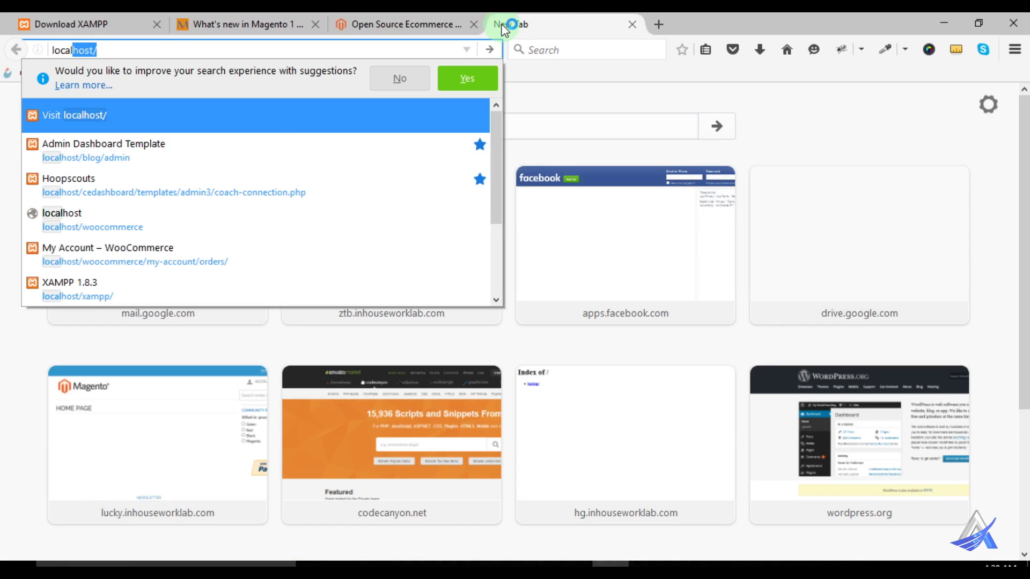
key(Return)
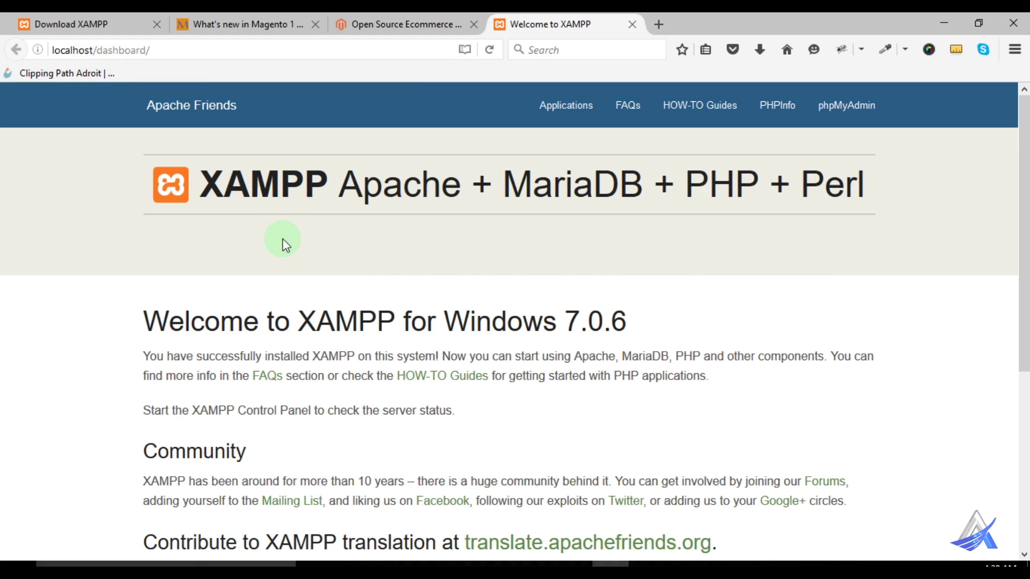
scroll(329, 269, down, 6)
scroll(328, 270, up, 6)
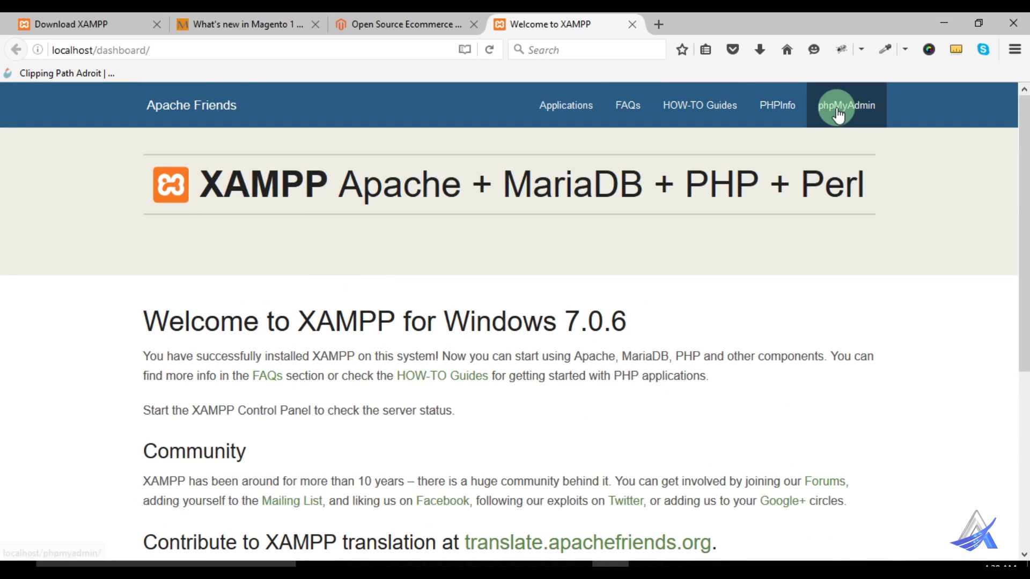
Open the PHPInfo page in a separate tab, look through its Apache configuration tables and close that tab
right_click(784, 108)
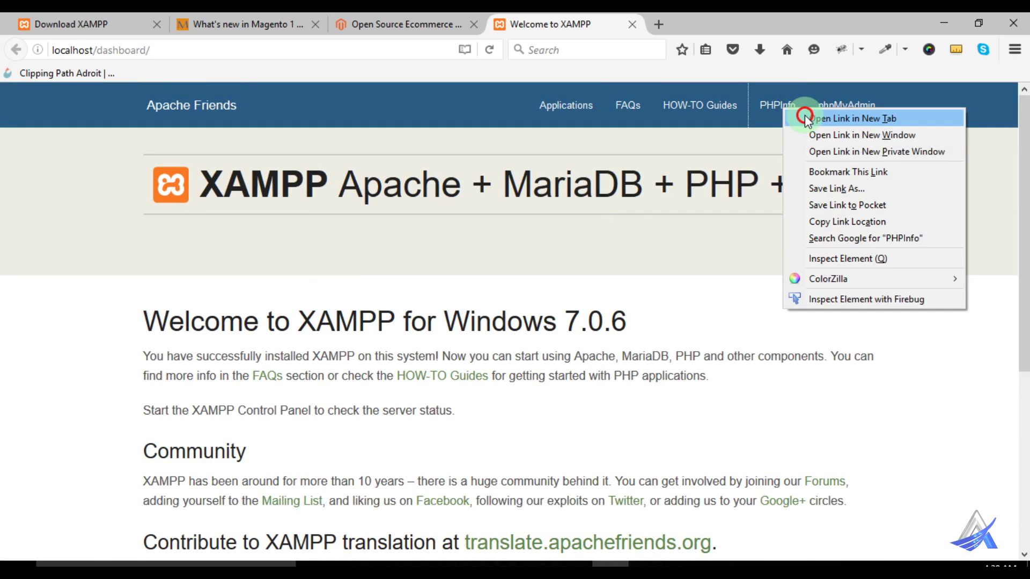
click(804, 117)
click(682, 26)
scroll(508, 265, down, 15)
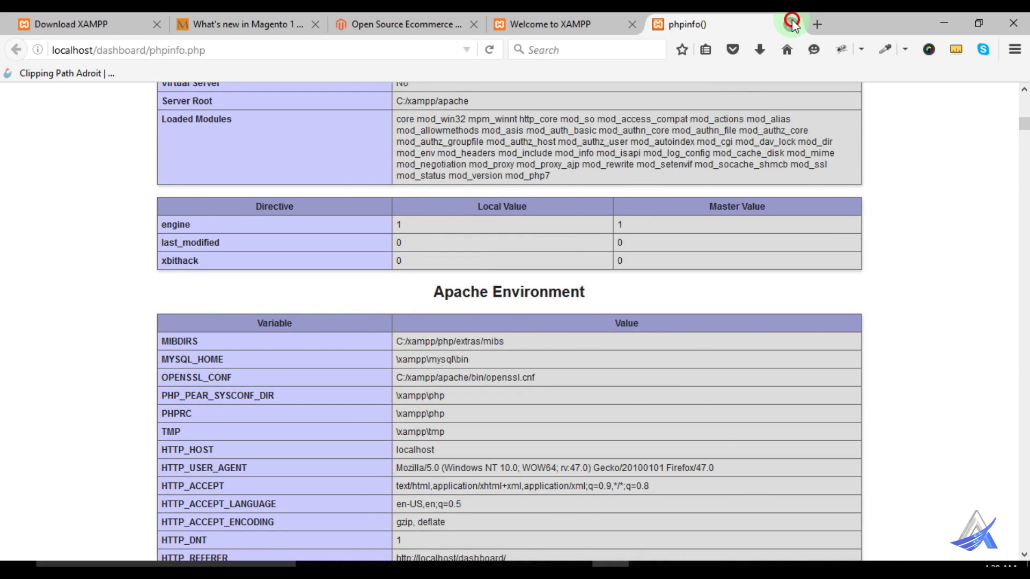
click(792, 24)
Open phpMyAdmin and check the maximum upload size on its import page, then minimize the browser
click(839, 104)
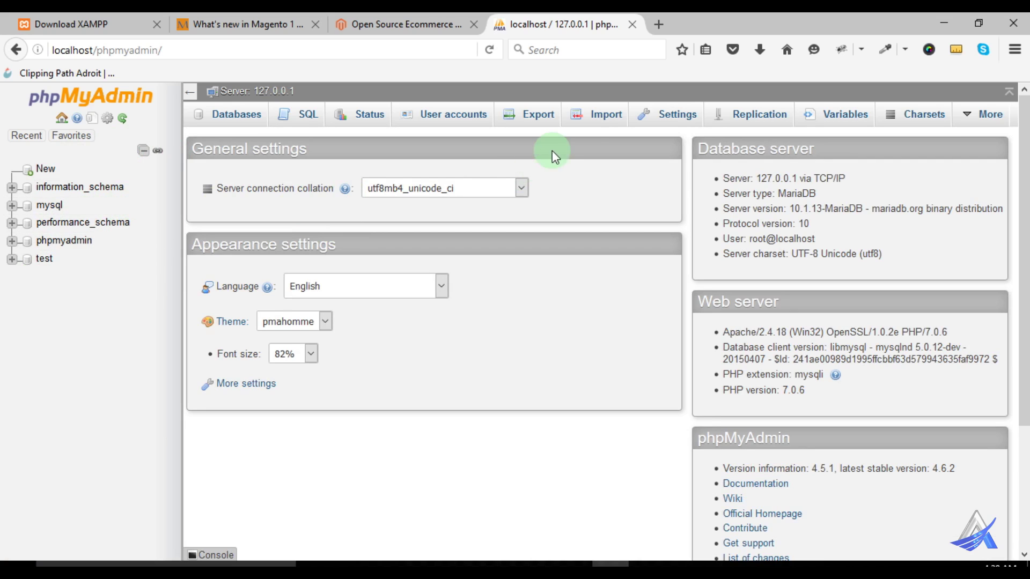
click(595, 124)
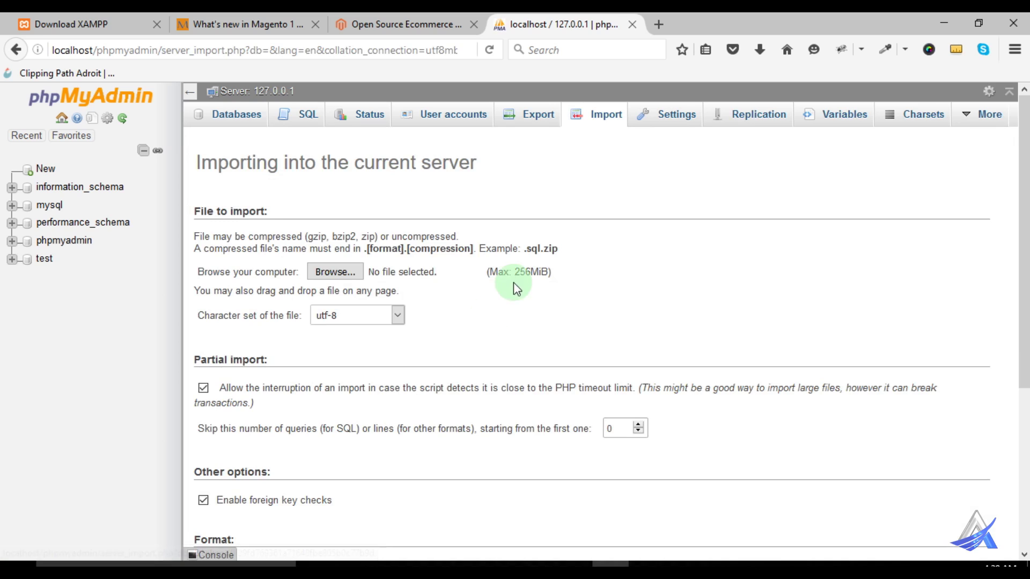
drag(516, 273, 547, 270)
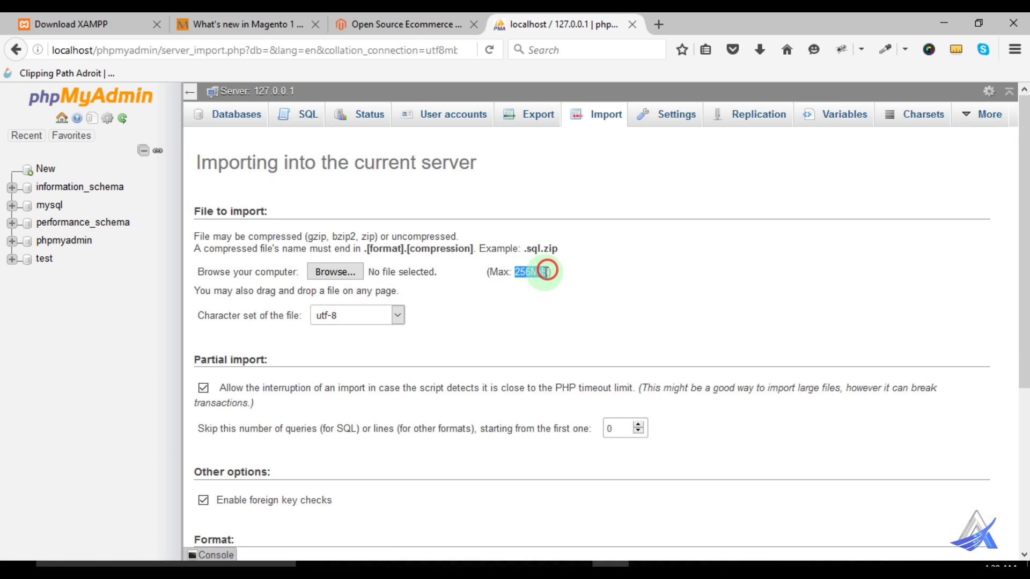
click(530, 276)
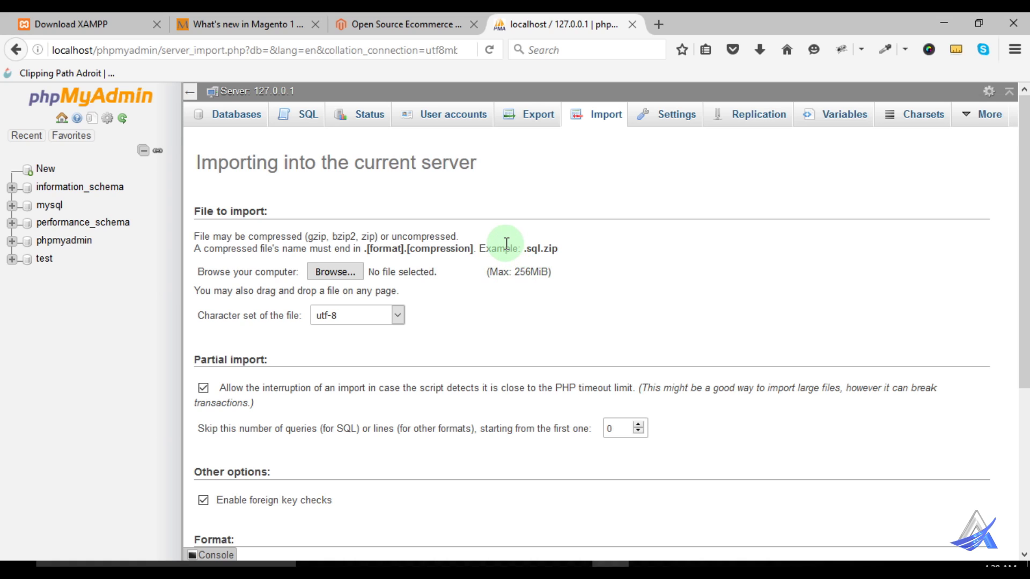
click(947, 21)
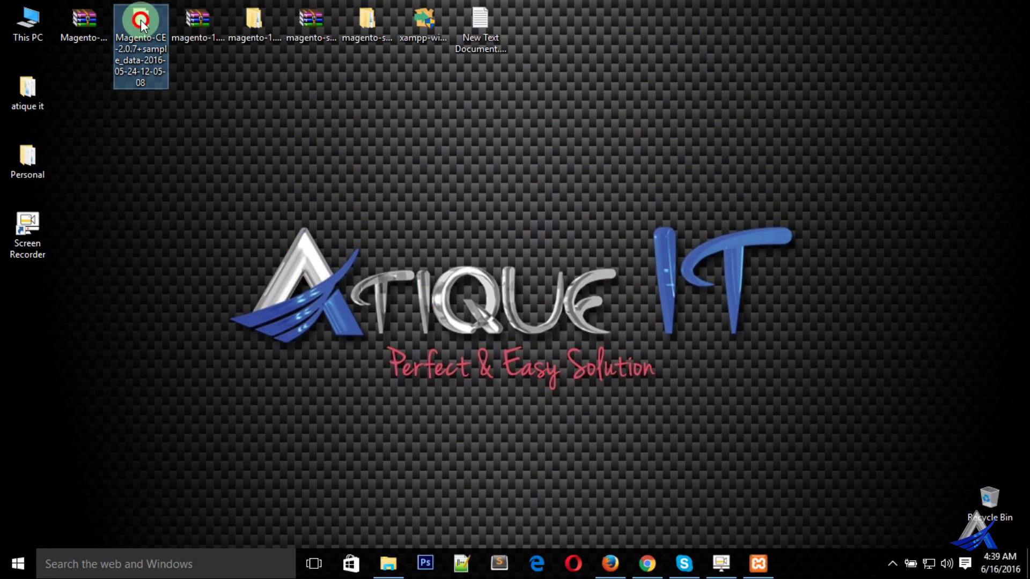
Open the extracted Magento-CE-2.0.7 sample data folder and the magento folder inside magento-1.9.2.4 in separate File Explorer windows
double_click(141, 20)
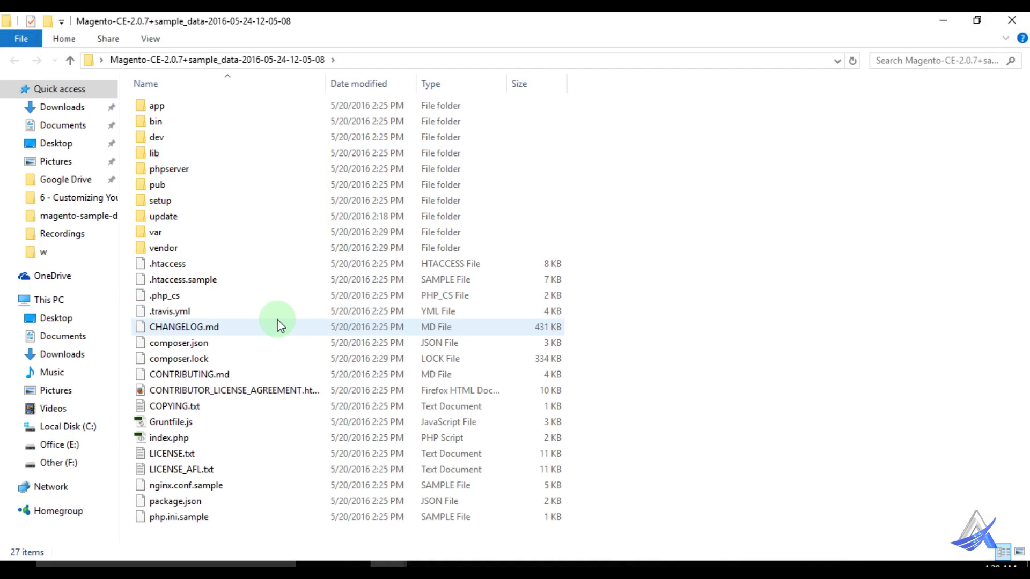
click(943, 20)
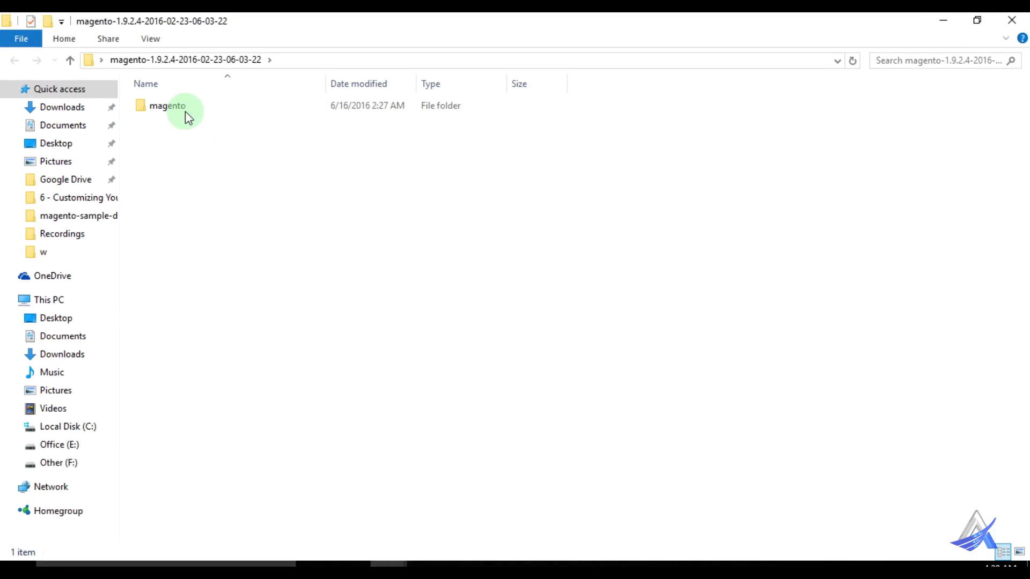
click(200, 105)
double_click(201, 105)
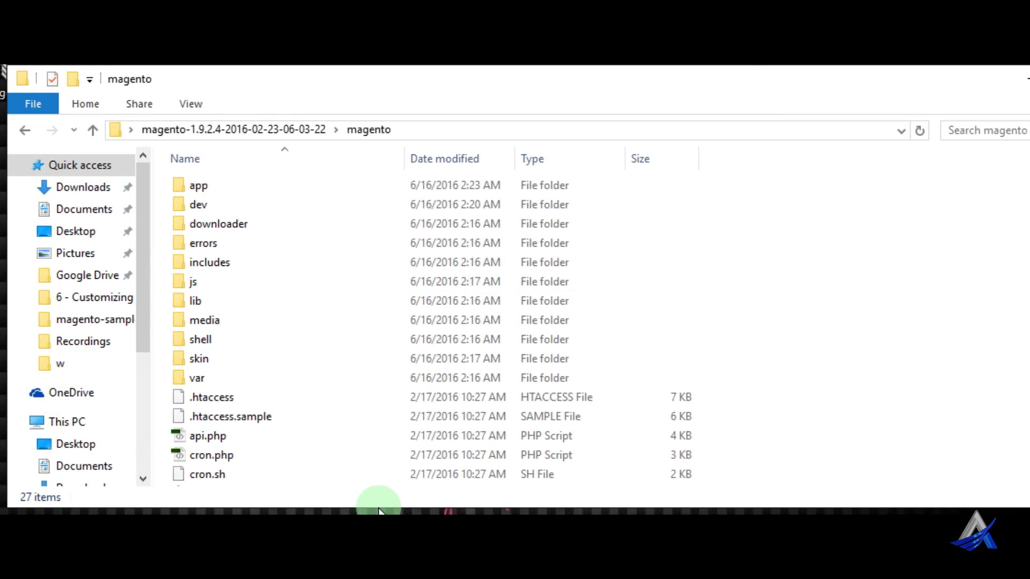
drag(453, 78, 448, 79)
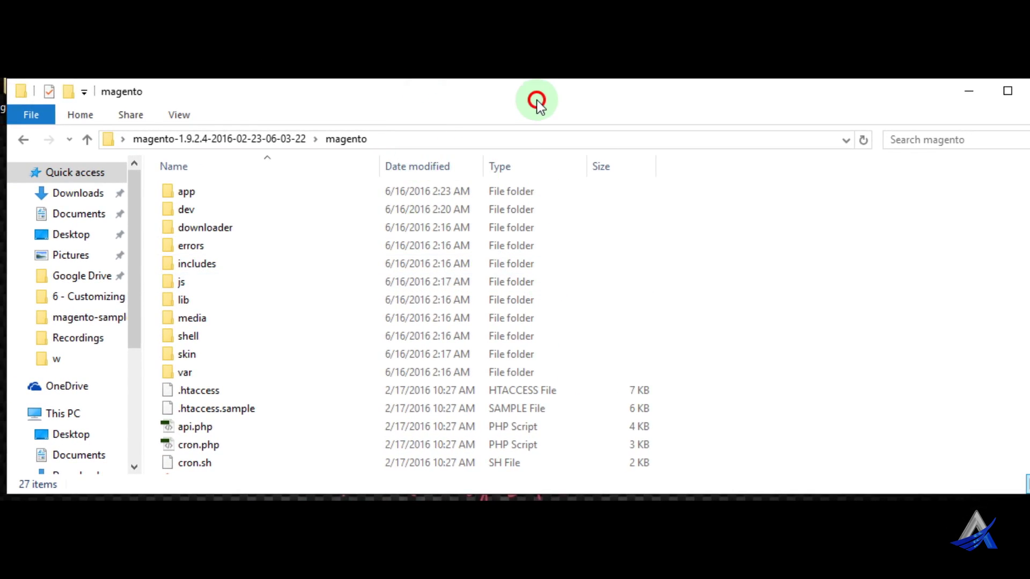
double_click(538, 102)
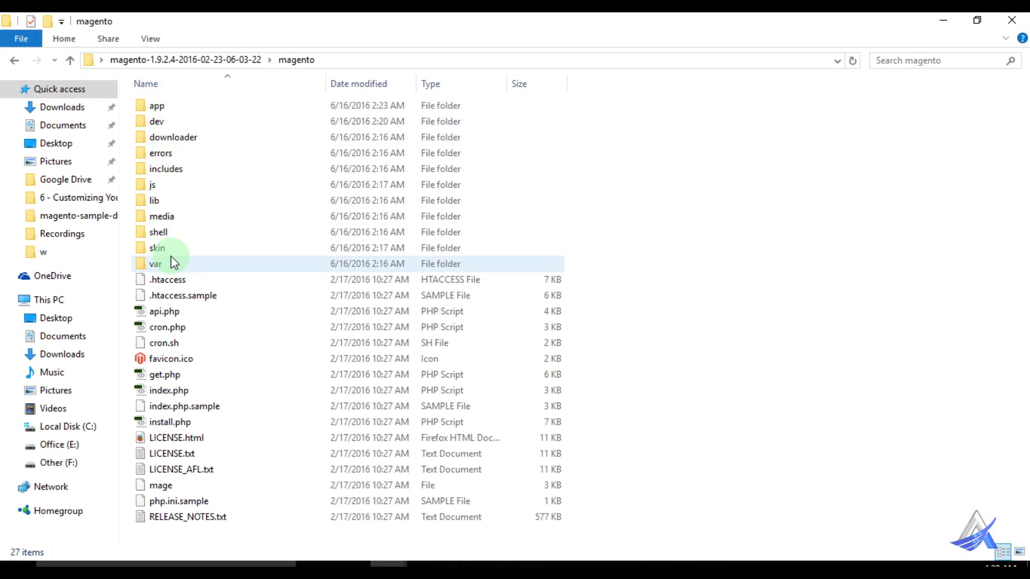
Select all files and folders in the Magento-CE-2.0.7 folder and in the Magento 1.9.2.4 folder, then minimize the window
click(394, 572)
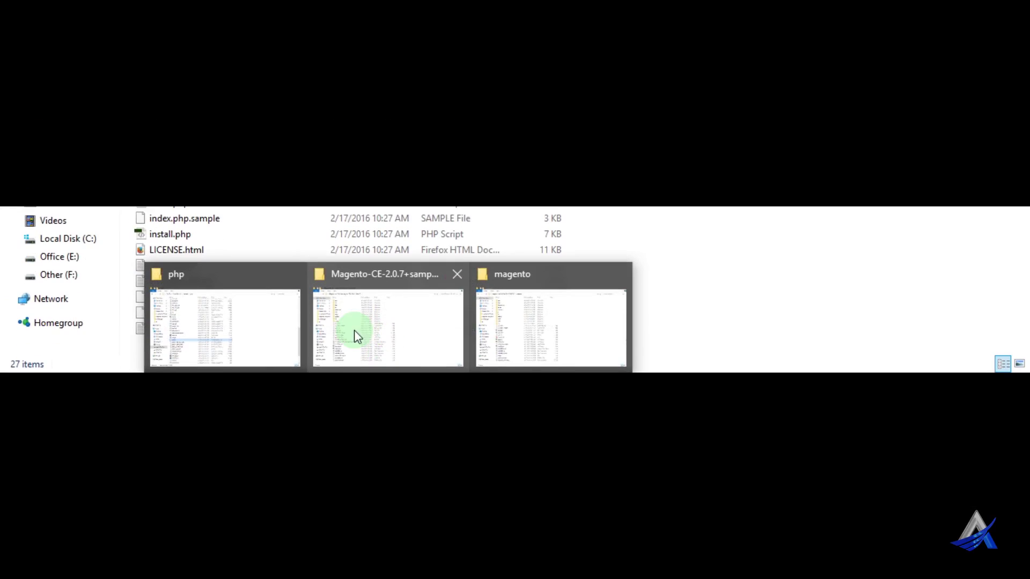
click(341, 323)
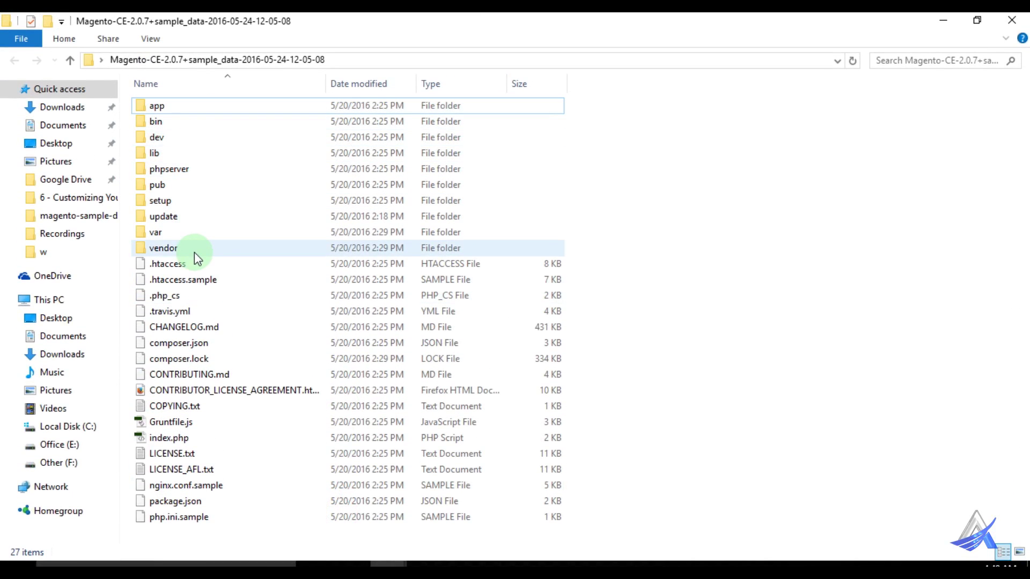
drag(168, 536, 200, 100)
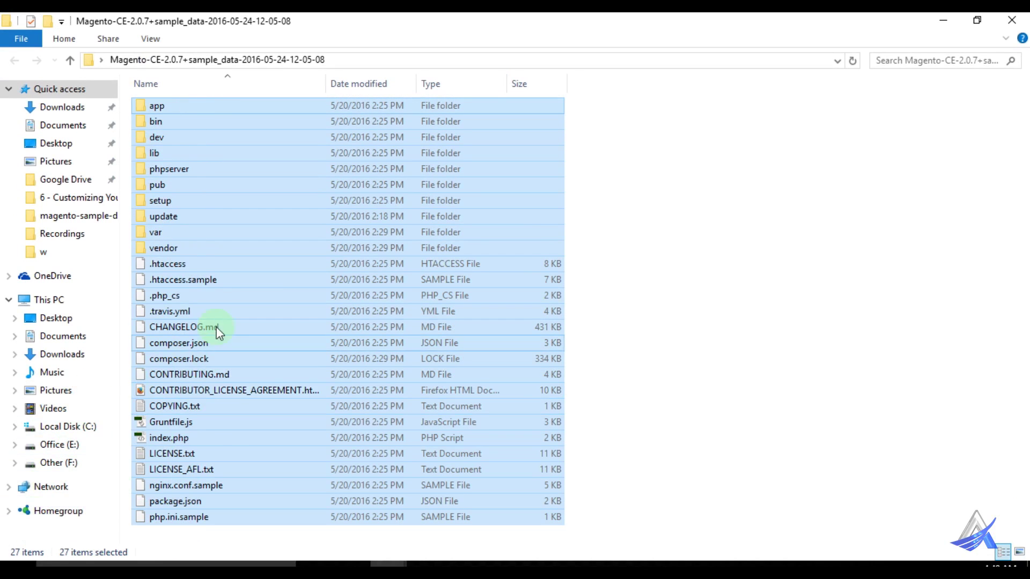
click(387, 565)
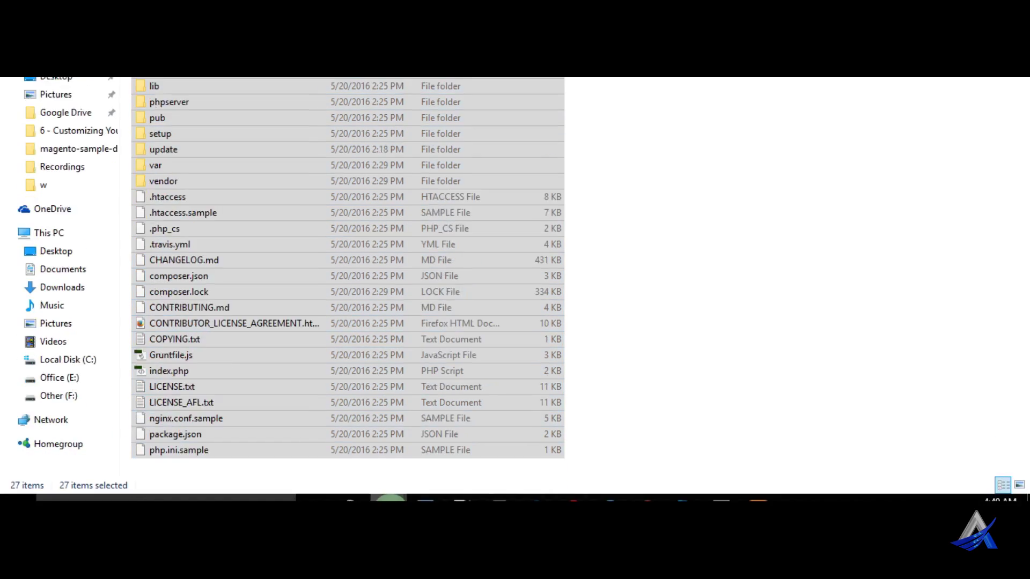
click(512, 325)
drag(198, 532, 200, 99)
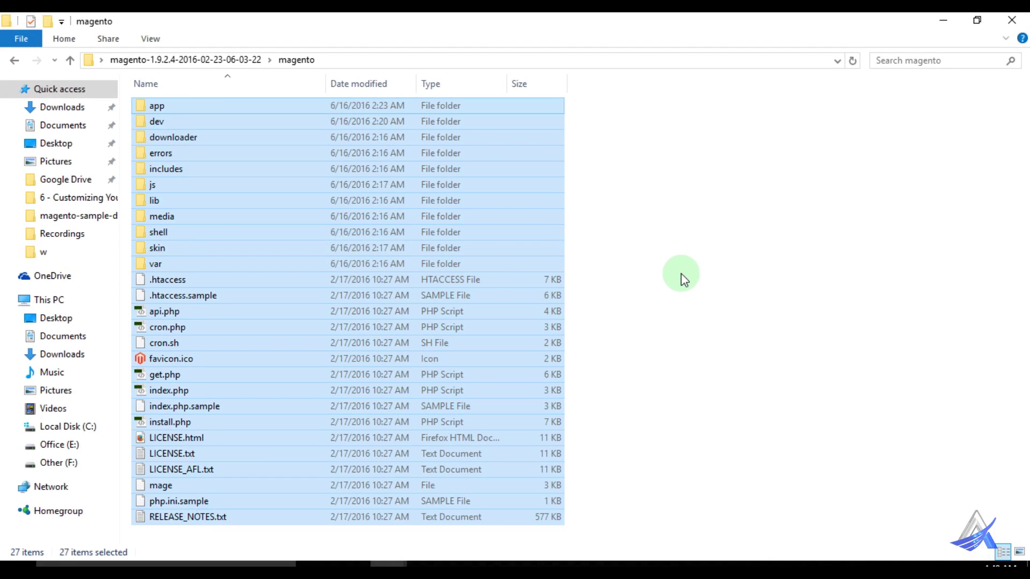
click(944, 24)
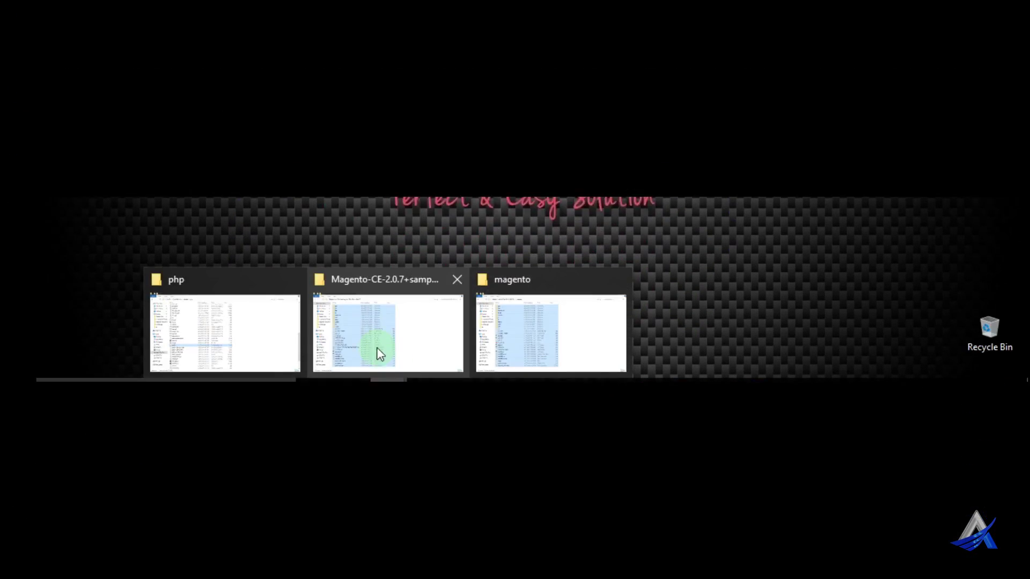
View the selected contents of the Magento-CE-2.0.7 folder and the Magento 1.9.2.4 magento folder, and minimize the window
click(395, 503)
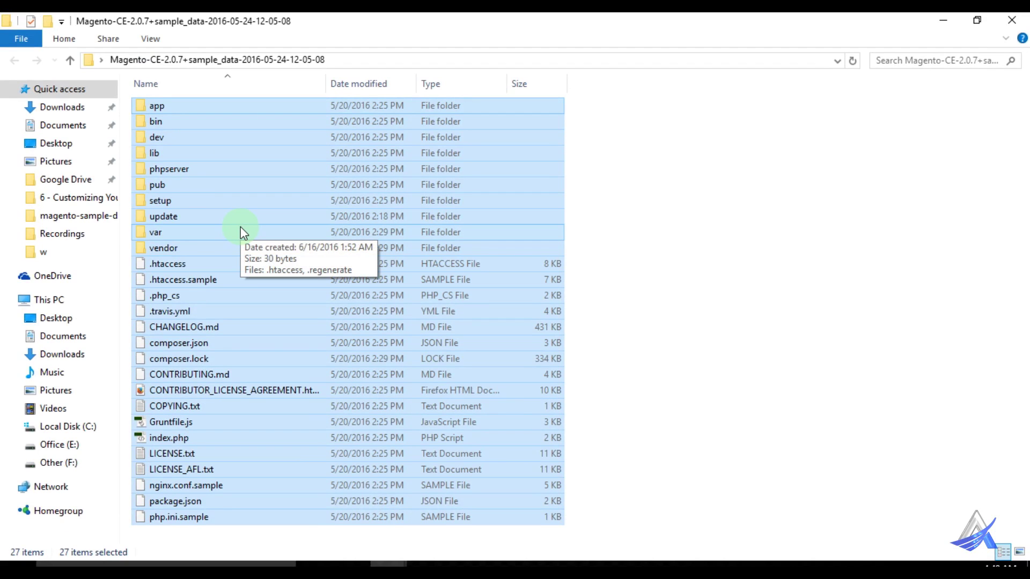
click(388, 562)
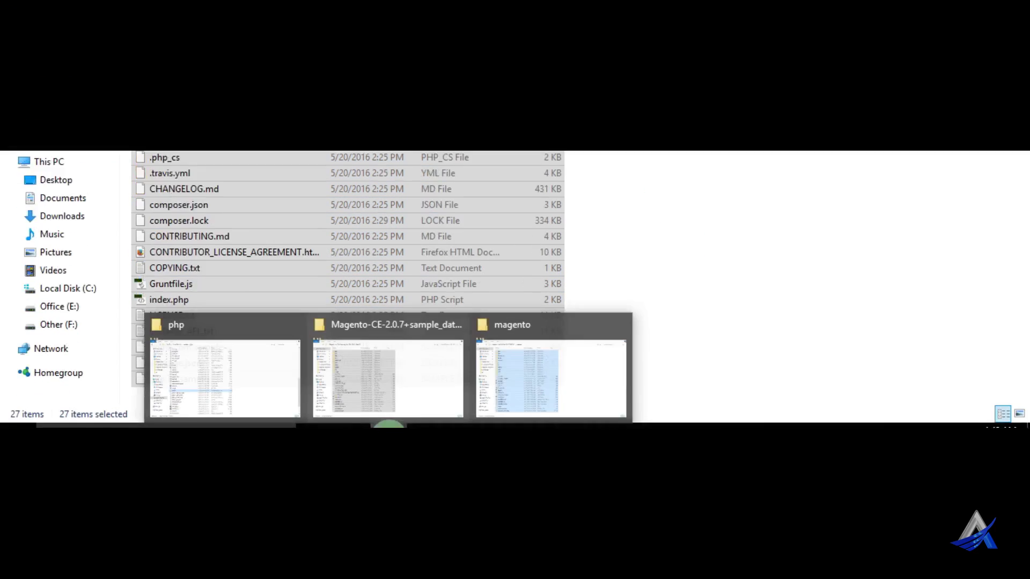
click(526, 363)
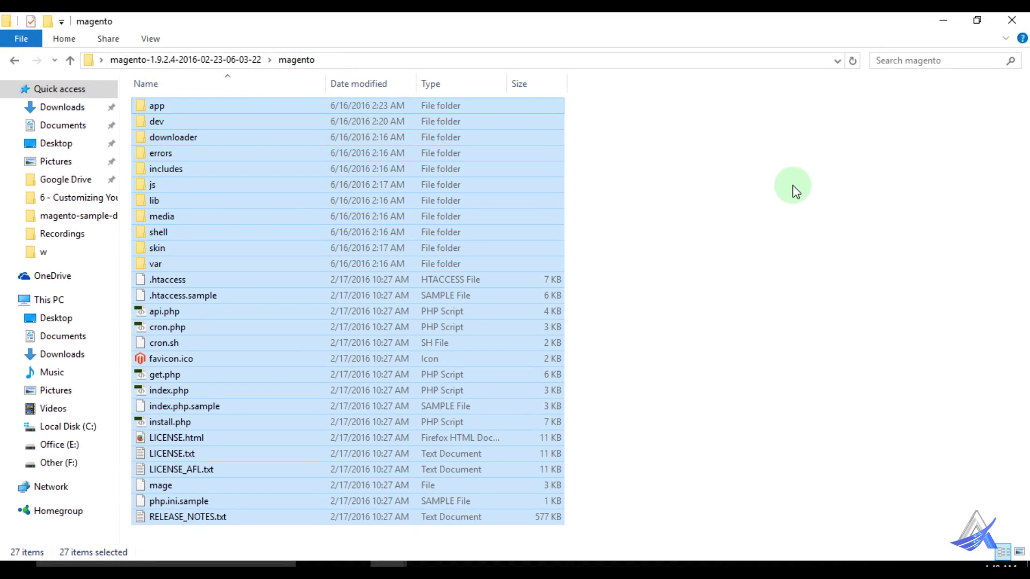
click(948, 22)
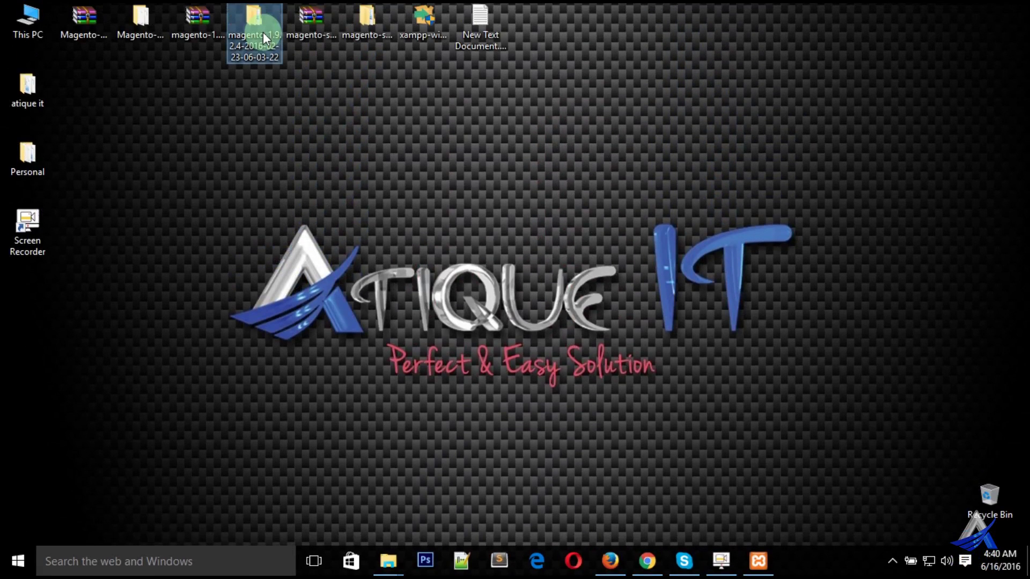
Open the inner magento-sample-data-1.9.1.0 folder from the extracted sample data folder on the desktop and maximize its window
click(262, 33)
click(375, 23)
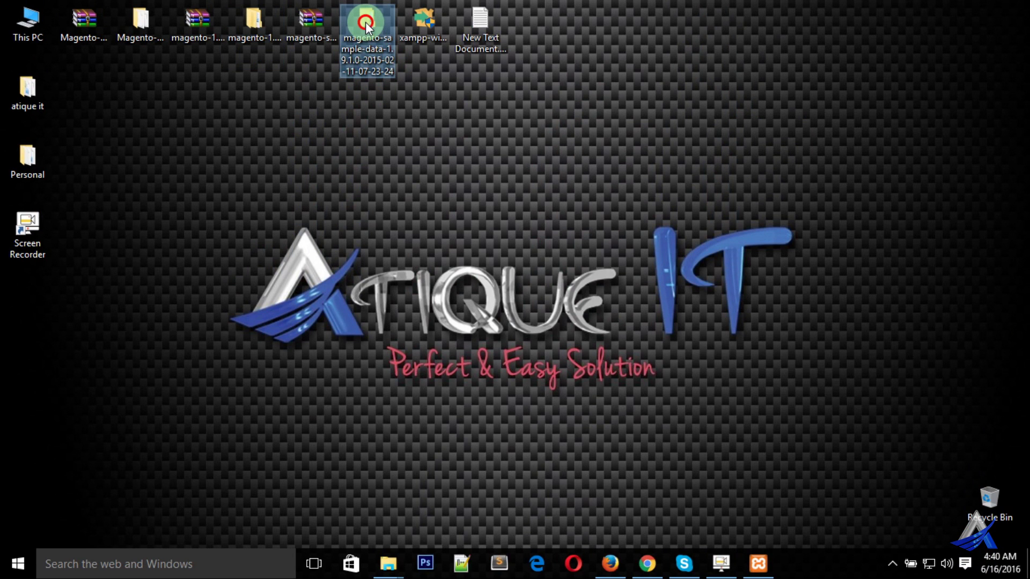
double_click(365, 22)
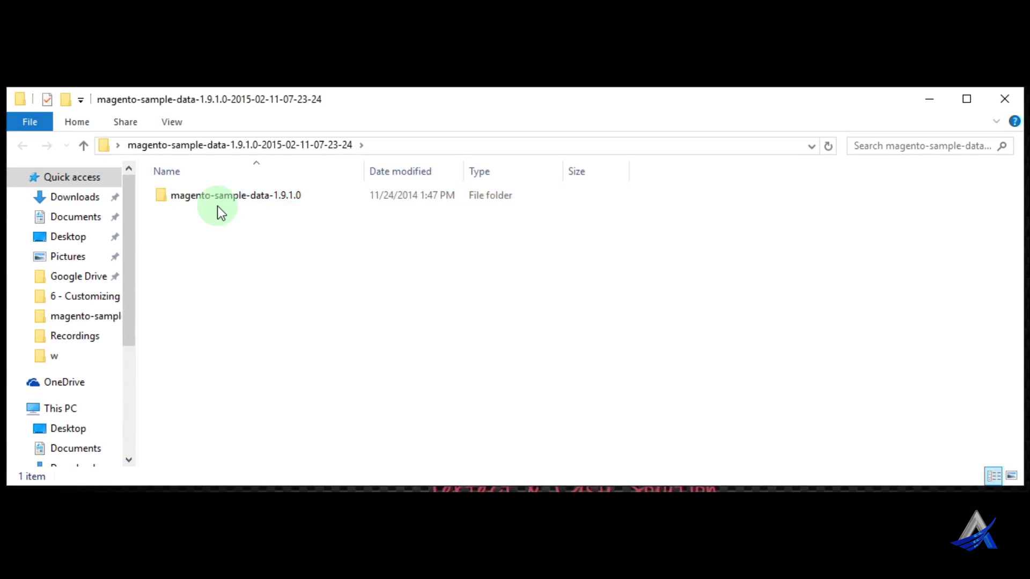
double_click(232, 198)
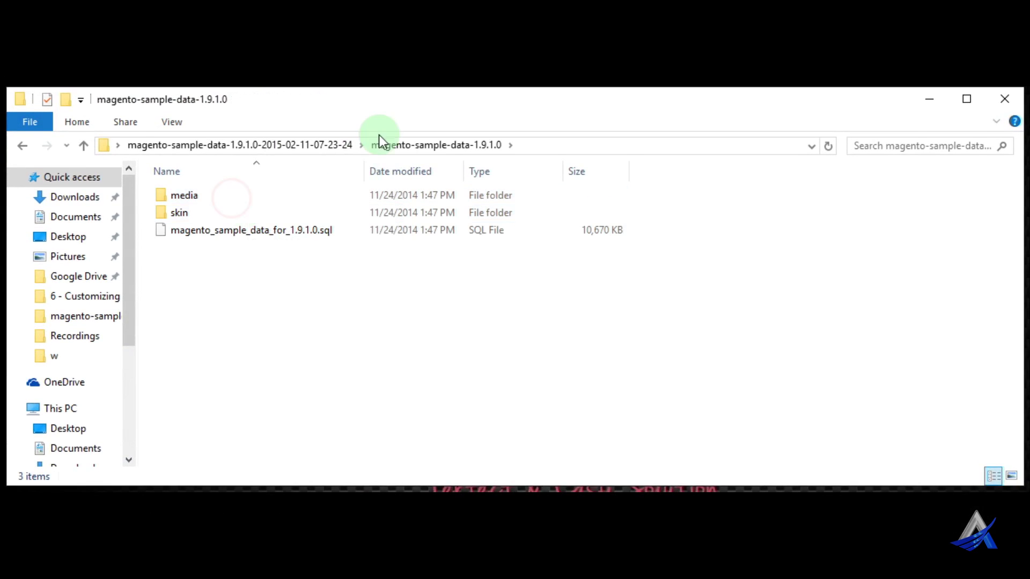
double_click(391, 103)
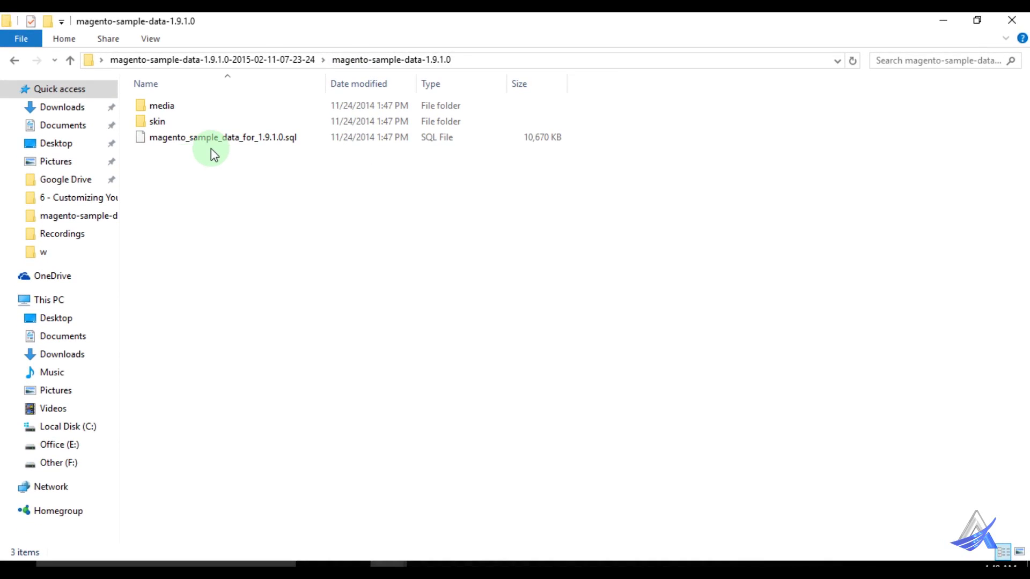
Copy the media and skin folders from magento-sample-data-1.9.1.0, leaving out the SQL file
click(170, 138)
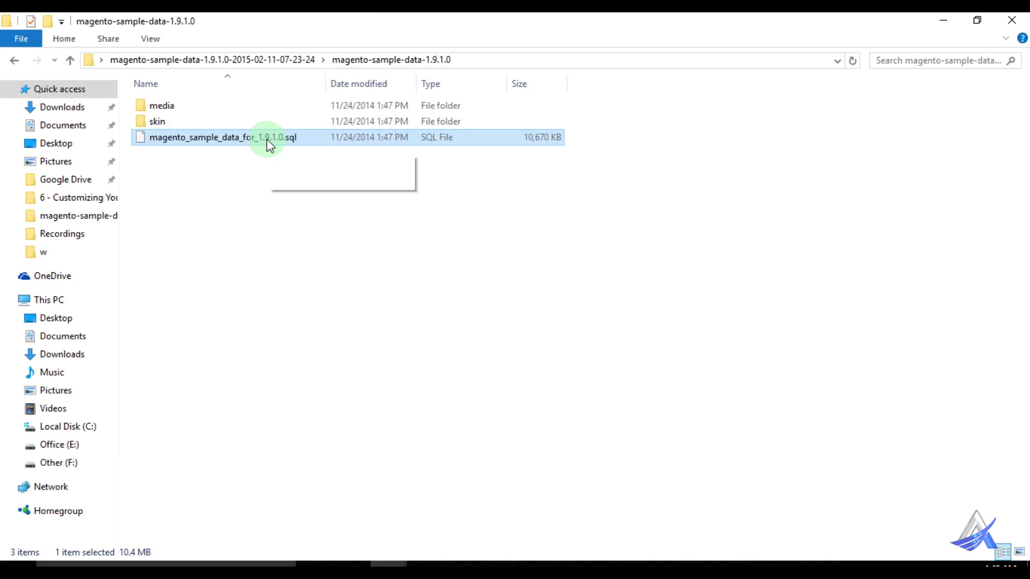
click(172, 106)
click(169, 123)
click(175, 109)
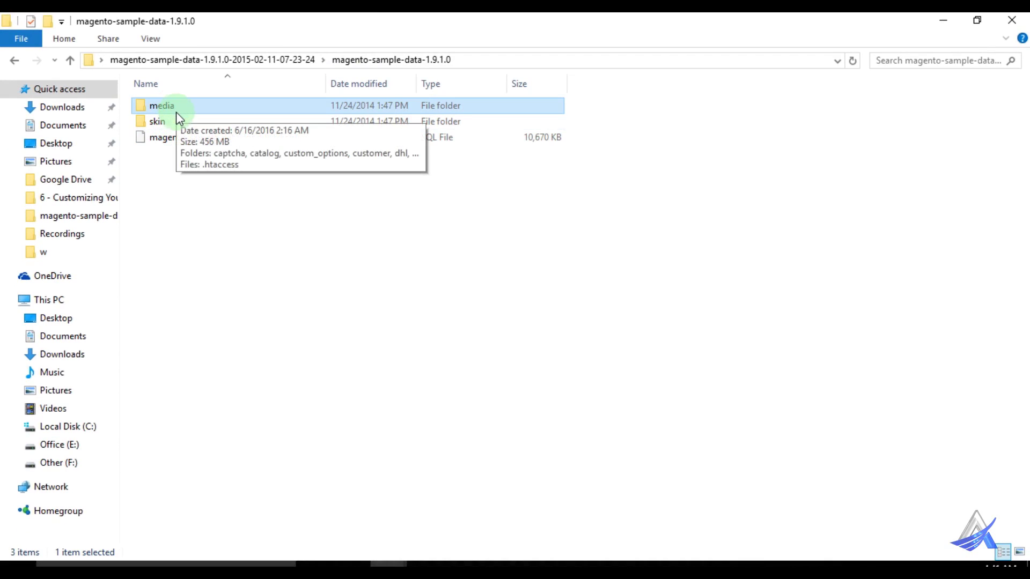
ctrl+click(179, 122)
right_click(177, 122)
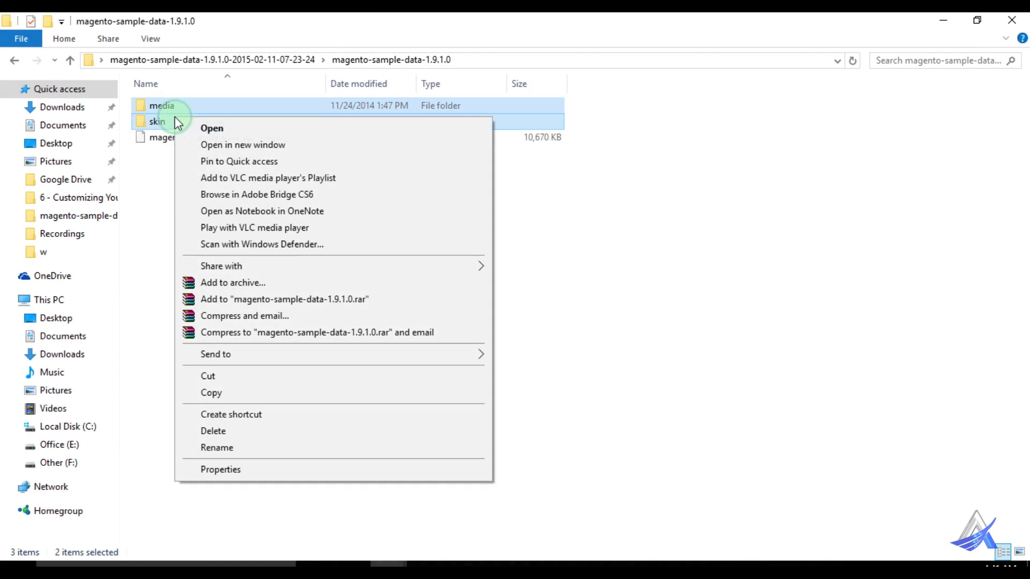
click(268, 392)
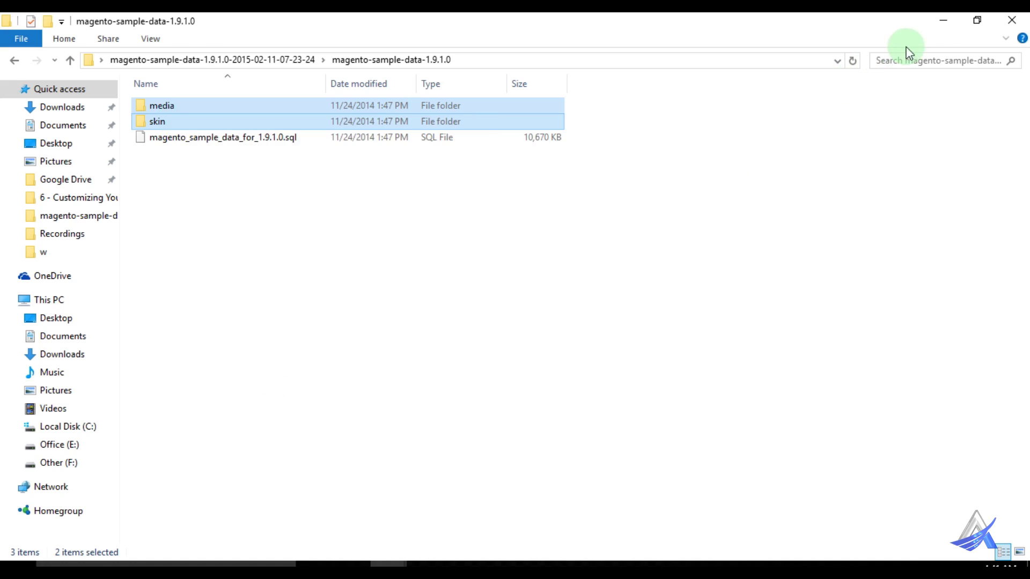
Paste the copied media and skin folders into the magento folder of magento-1.9.2.4
mouse_move(408, 563)
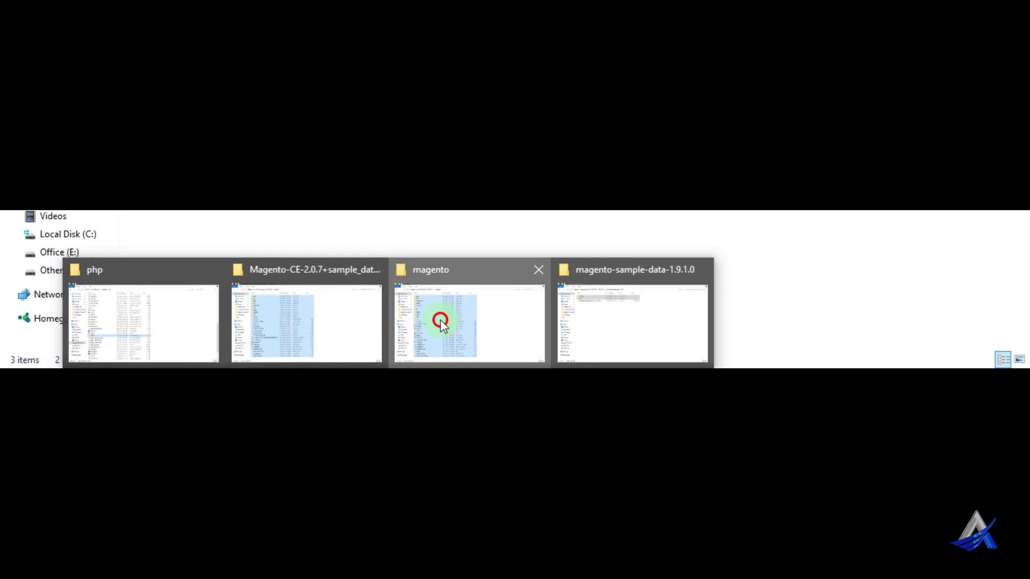
click(440, 323)
click(695, 226)
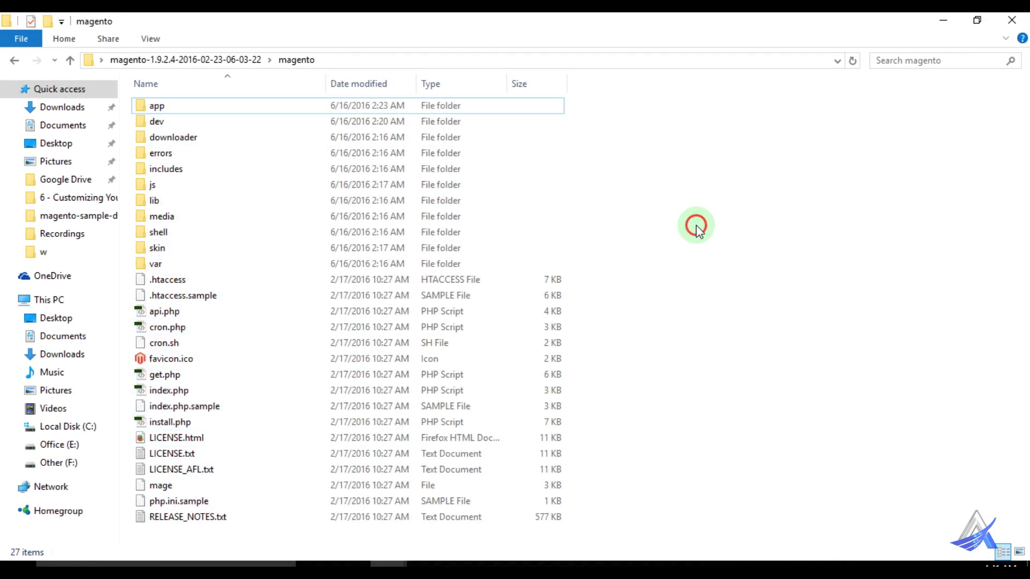
right_click(660, 178)
click(707, 278)
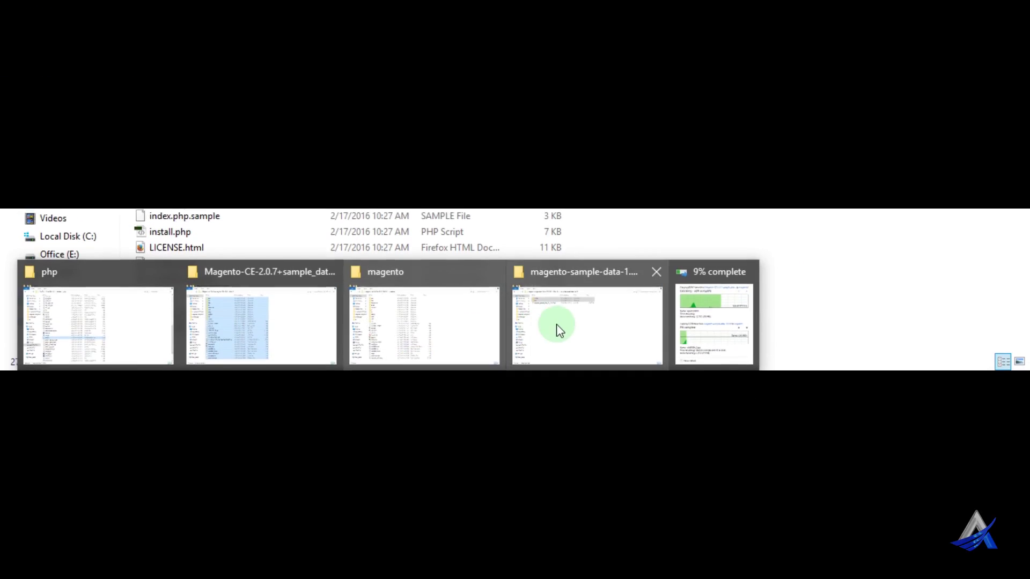
Locate magento_sample_data_for_1.9.1.0.sql in the sample data folder and switch to phpMyAdmin in Firefox
click(554, 521)
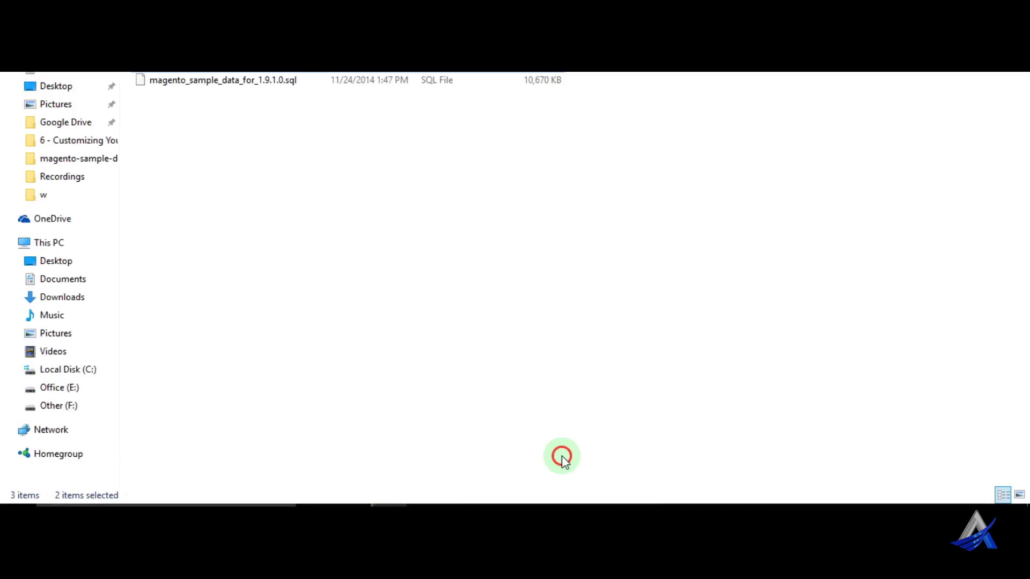
click(237, 134)
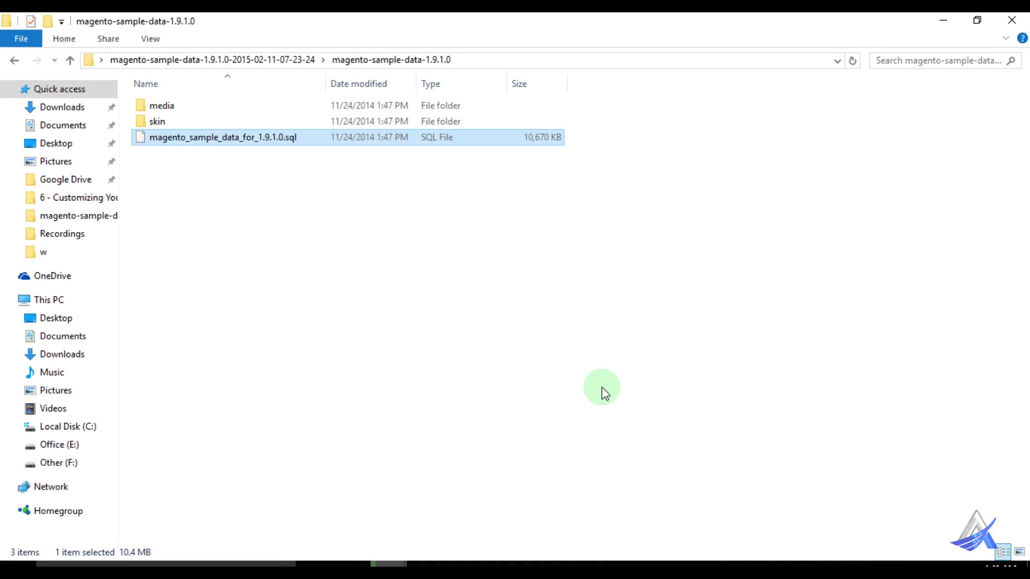
click(624, 560)
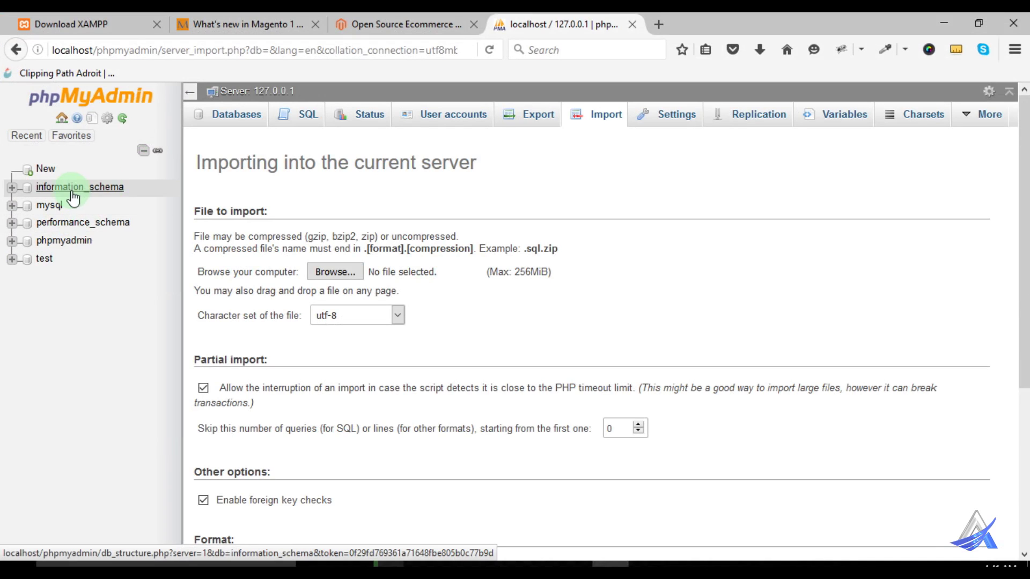
Check the name of the magento folder inside magento-1.9.2.4 in File Explorer and return to phpMyAdmin in Firefox
mouse_move(389, 563)
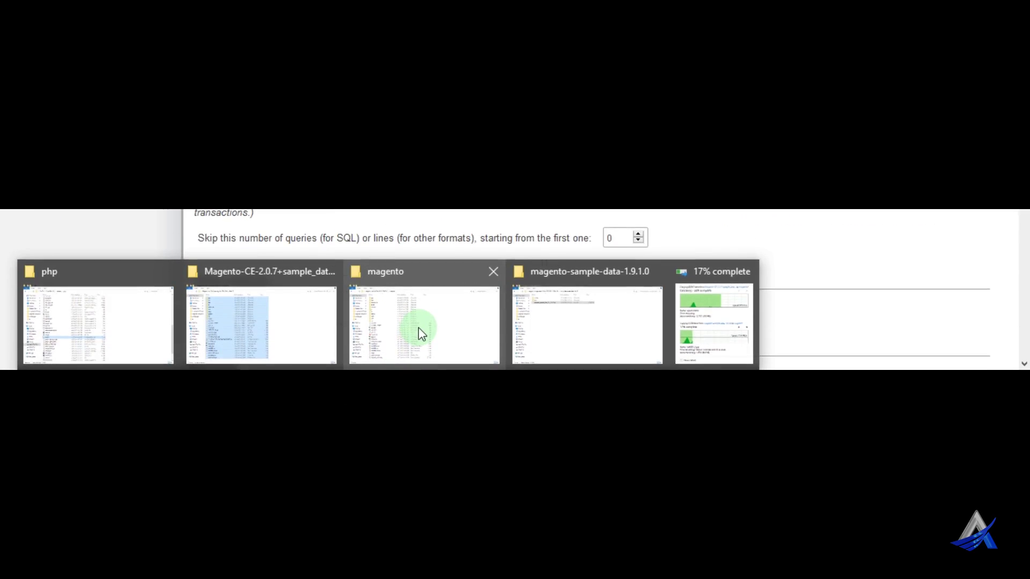
click(418, 332)
click(246, 56)
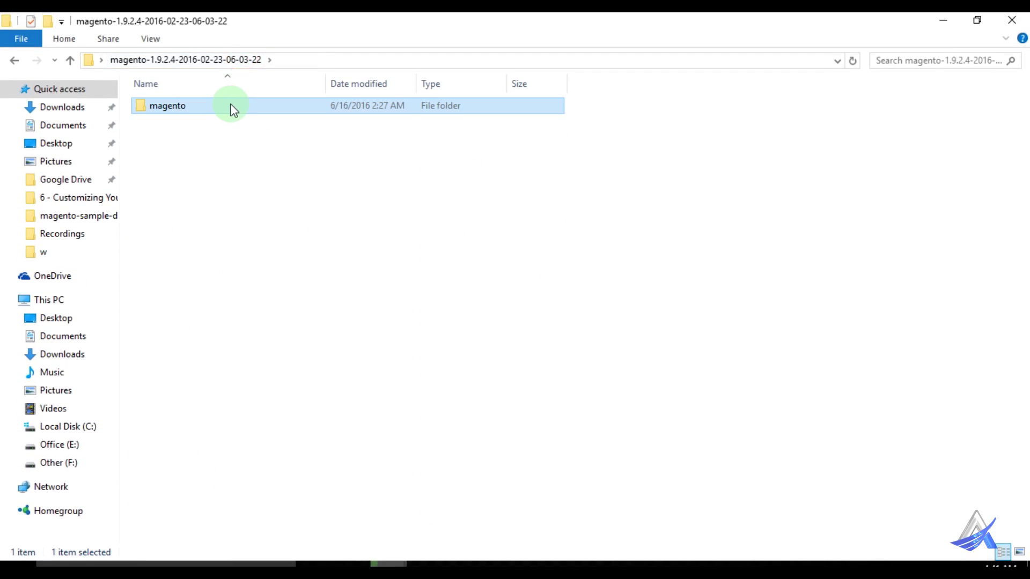
click(232, 107)
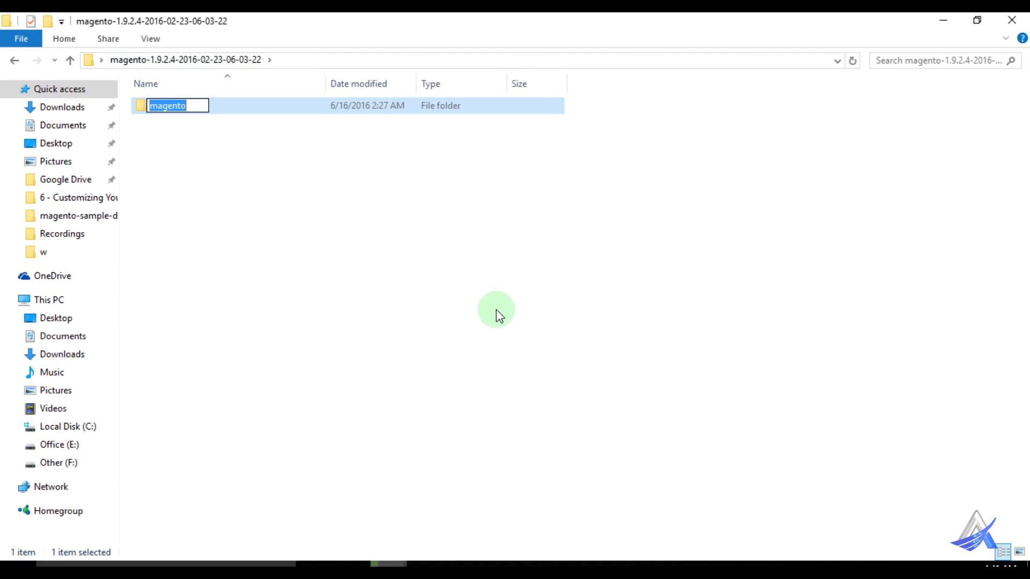
click(611, 557)
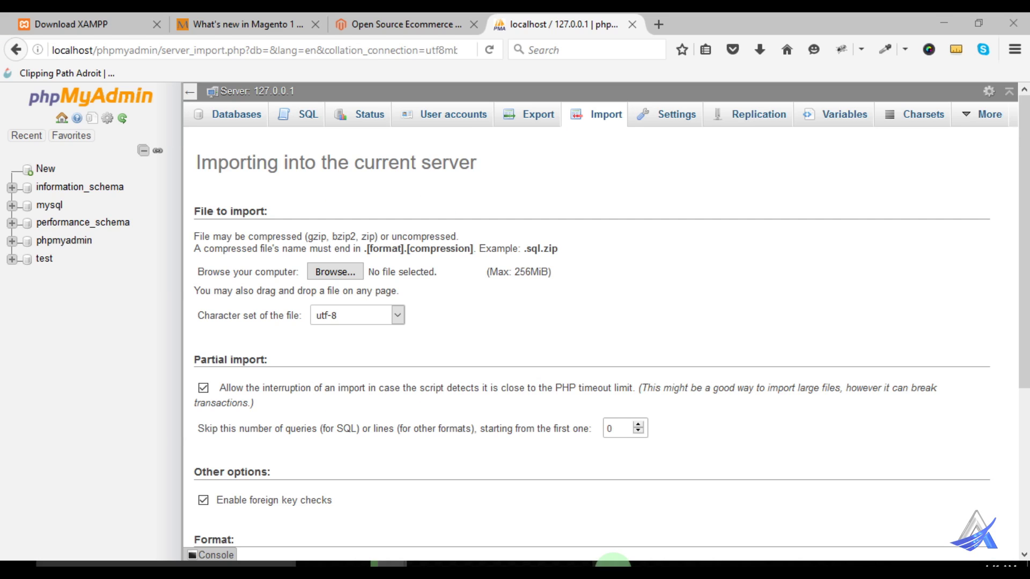
Create a new database named magento, keeping the default collation
click(47, 169)
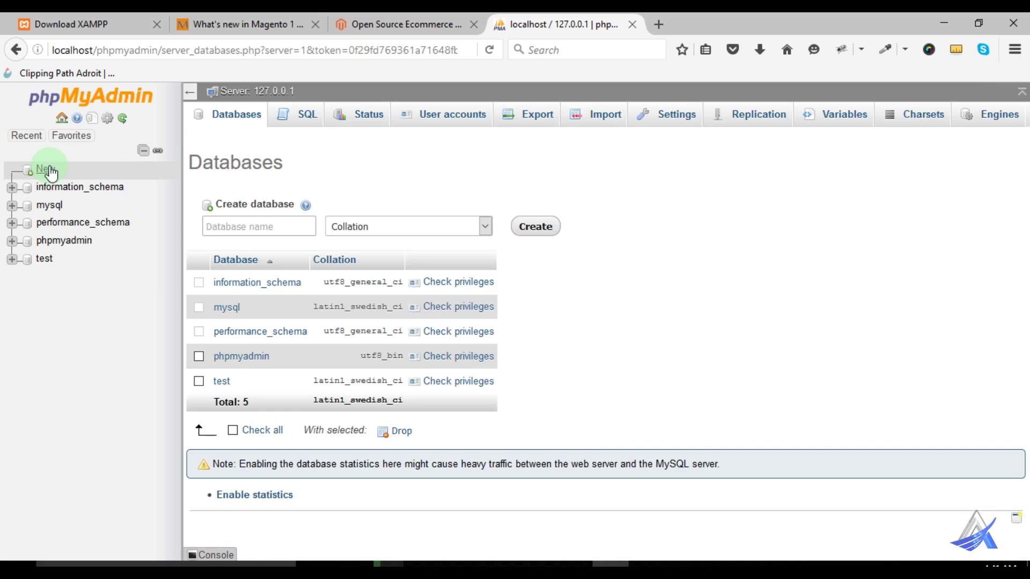
click(233, 226)
text(magento)
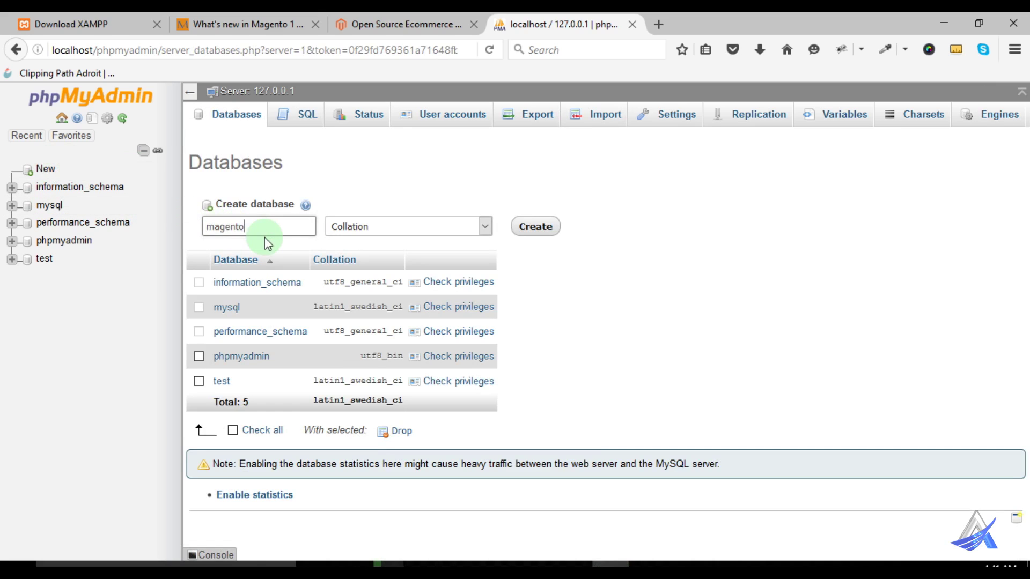
click(535, 227)
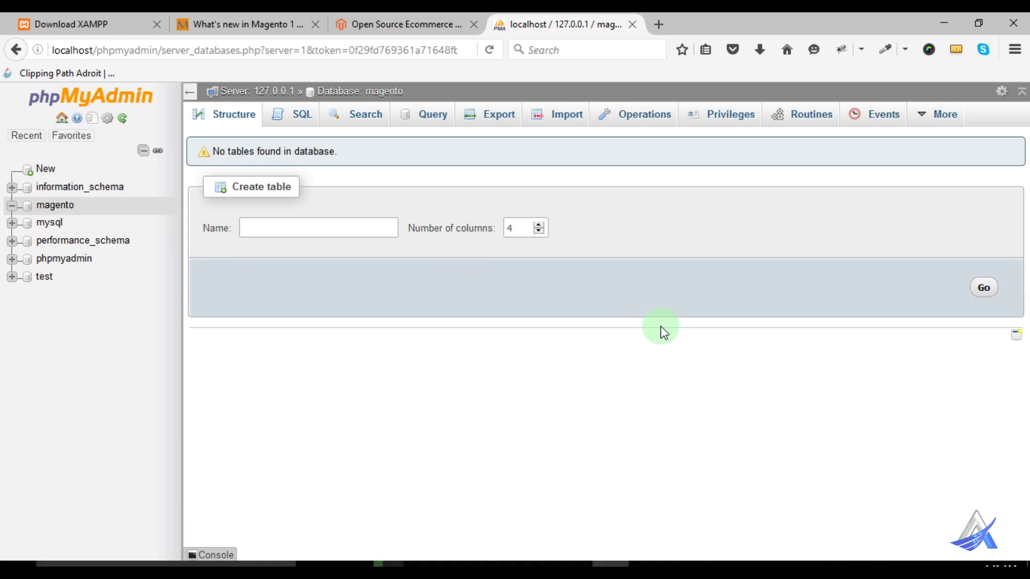
Create a second database named magento2 with the default collation
click(48, 170)
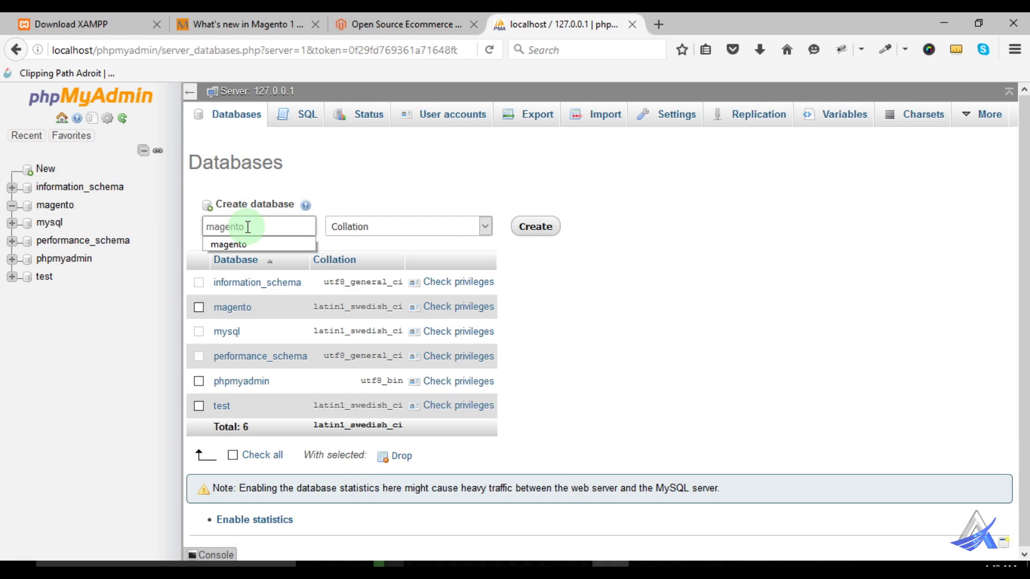
click(248, 227)
text(magento2)
click(539, 230)
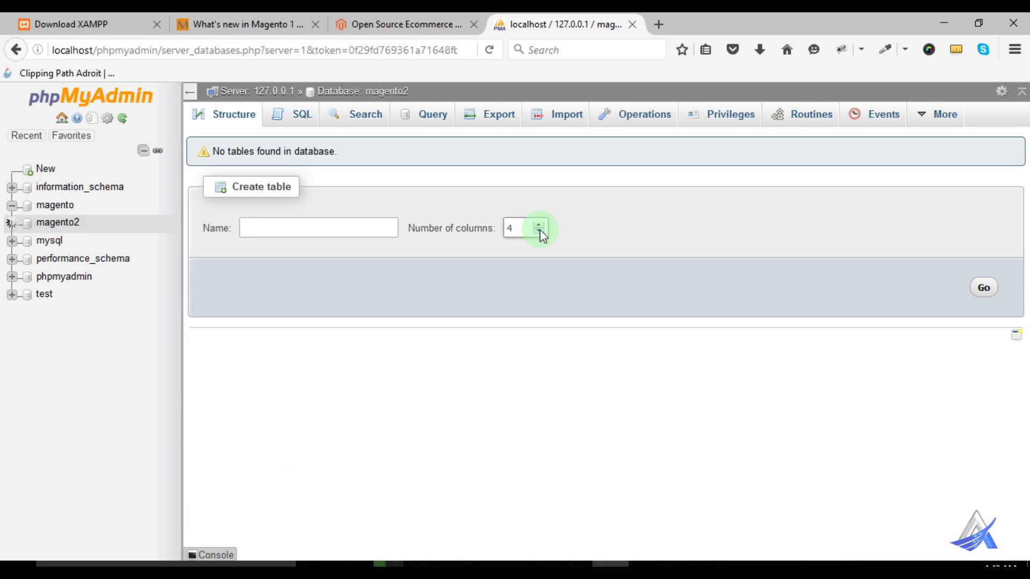
Choose magento_sample_data_for_1.9.1.0.sql from the sample data folder as the import file for the magento database and review the import options
click(55, 206)
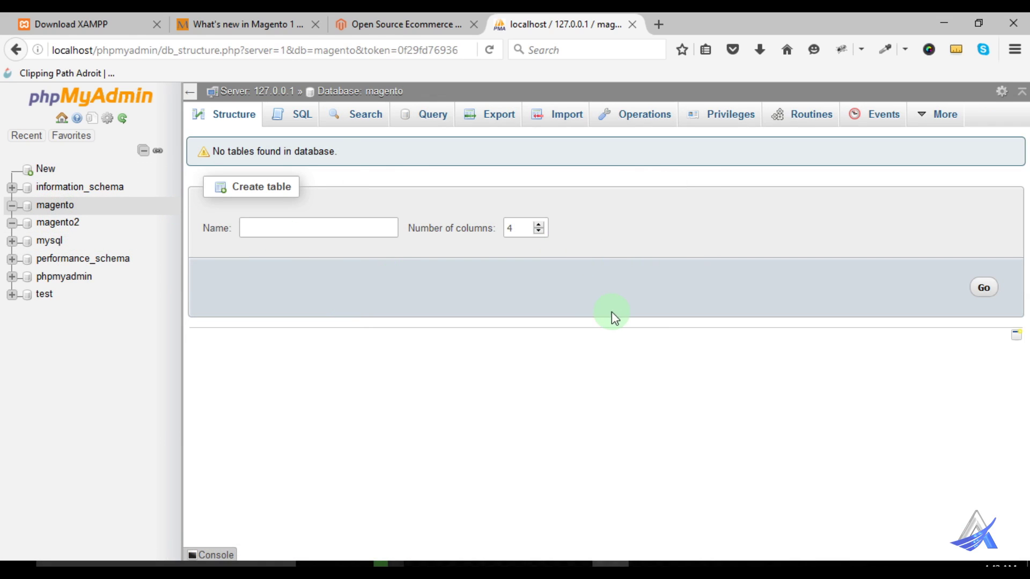
click(560, 119)
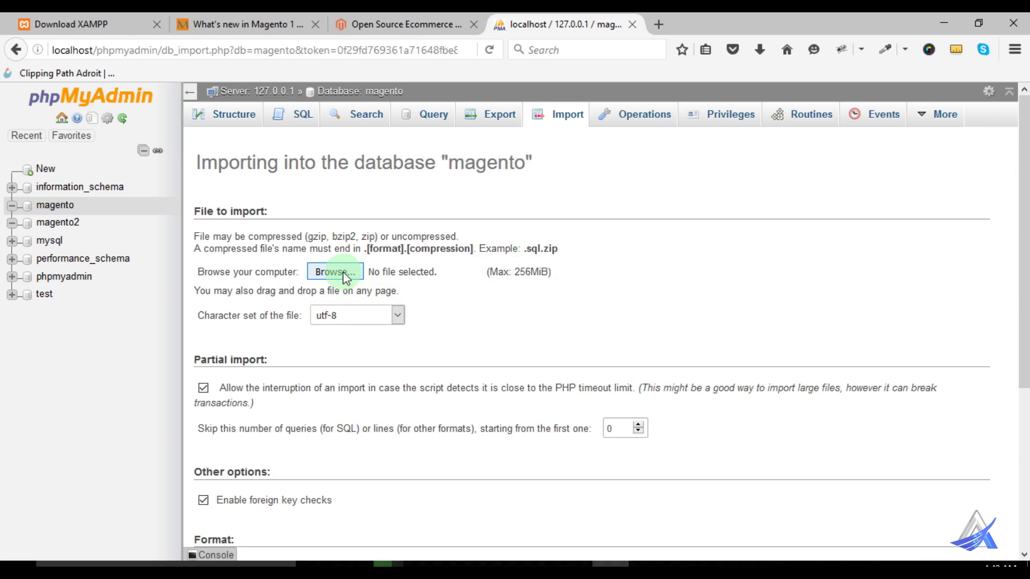
click(343, 271)
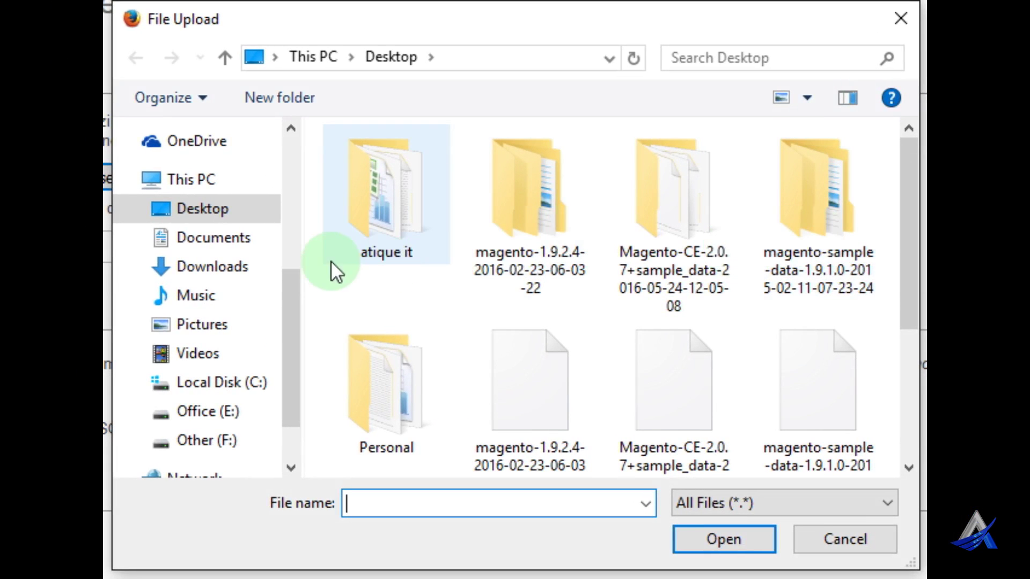
mouse_move(907, 225)
mouse_down()
mouse_move(910, 243)
mouse_move(910, 223)
mouse_up()
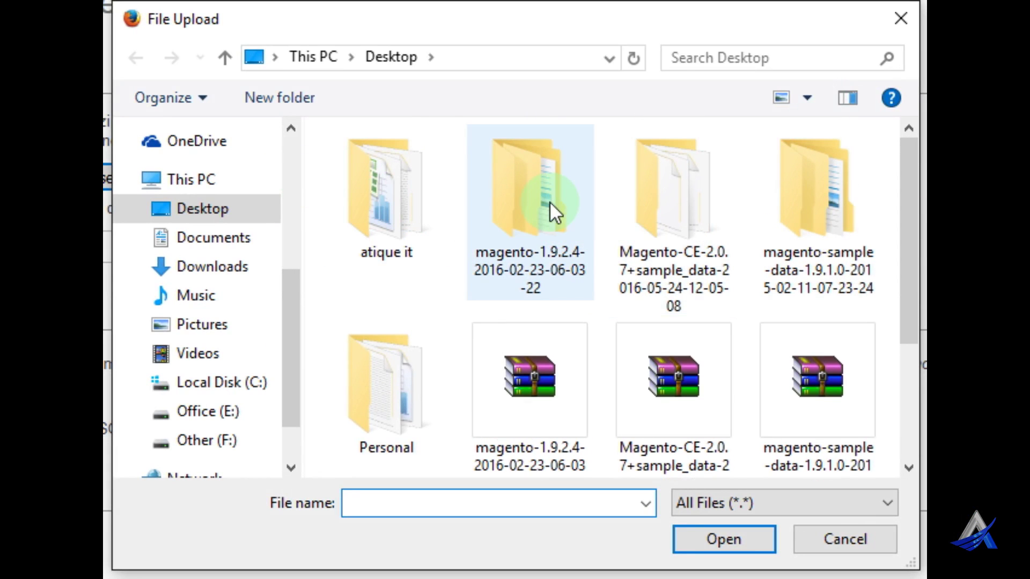
click(797, 196)
double_click(812, 194)
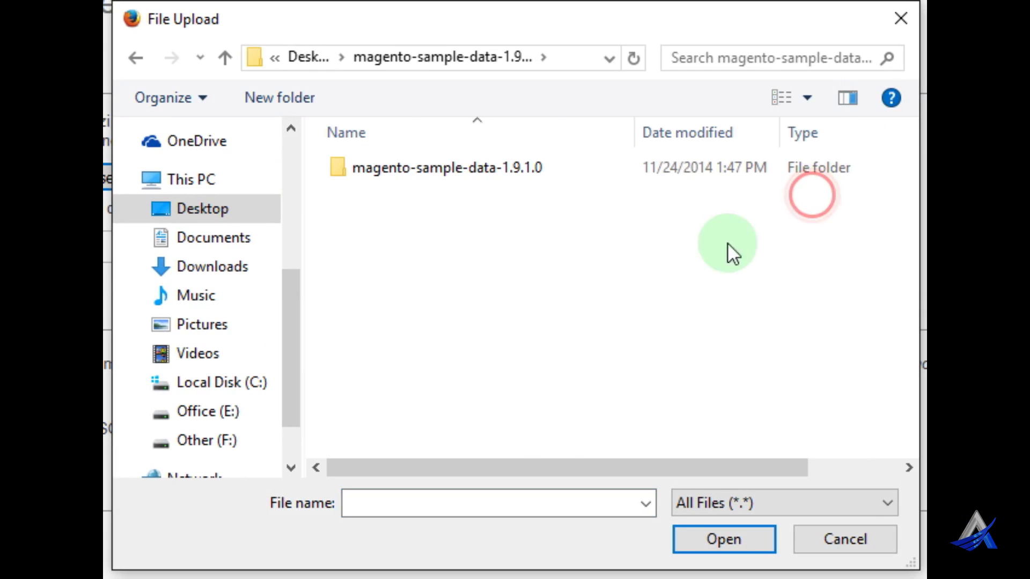
click(490, 172)
click(493, 221)
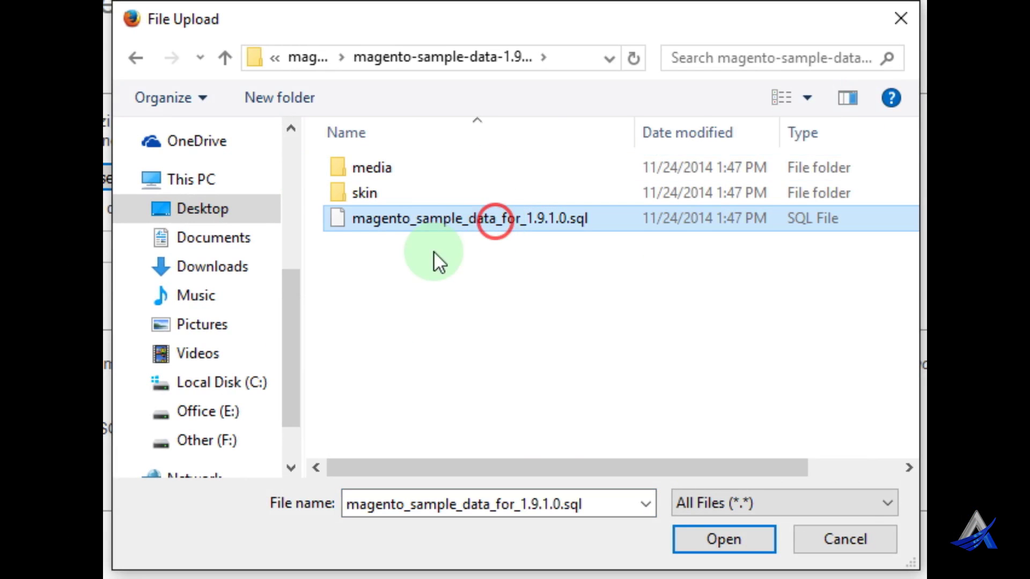
double_click(416, 220)
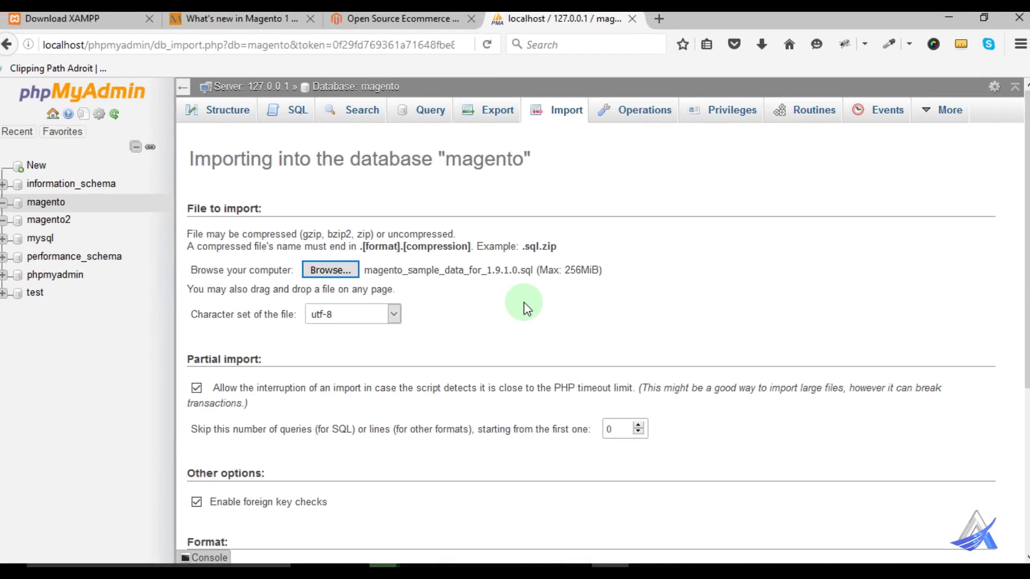
scroll(474, 335, down, 3)
scroll(468, 339, down, 1)
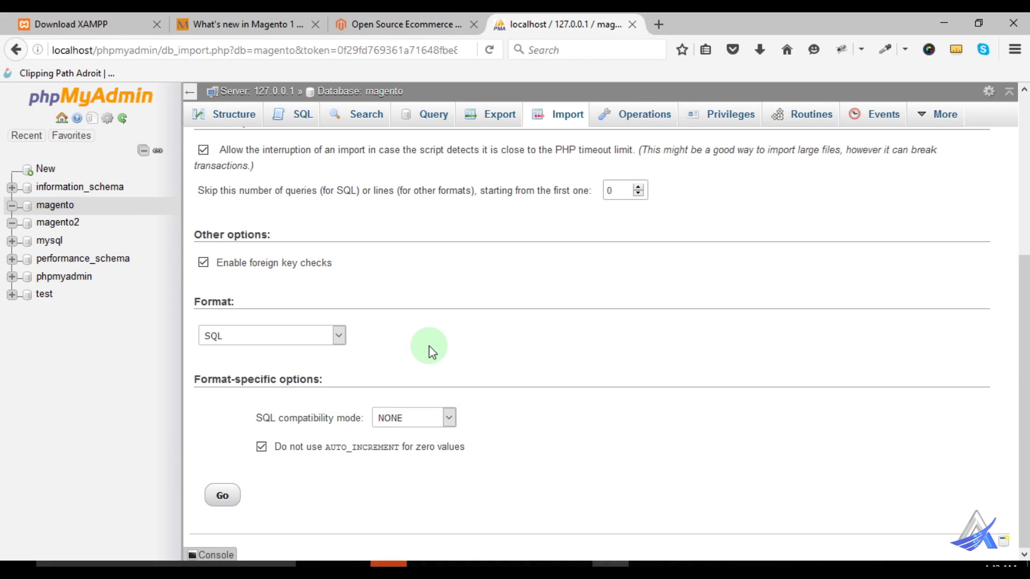
Replace the same-named files in the magento folder with the sample data files and run the SQL import into the magento database
mouse_move(403, 576)
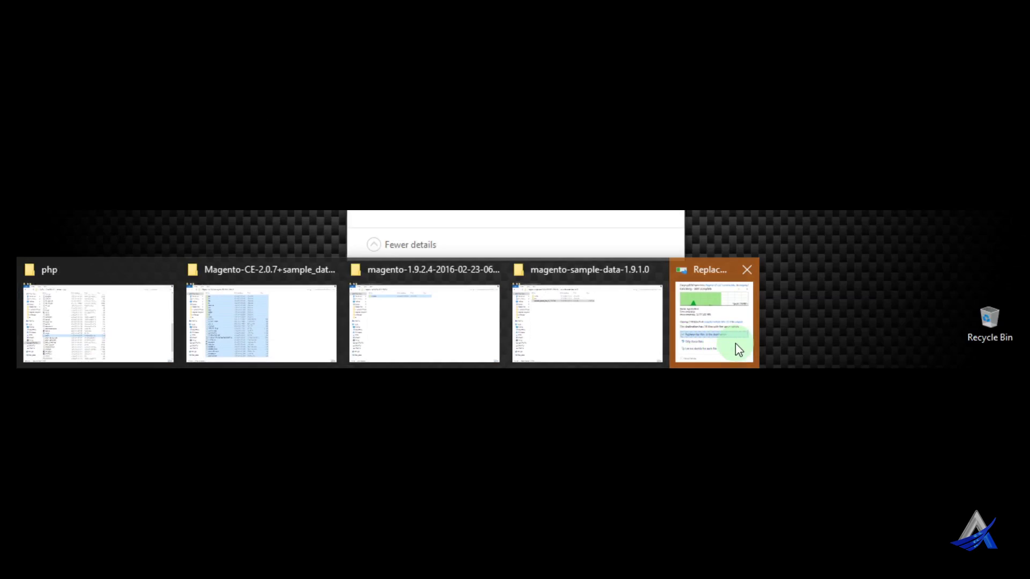
click(714, 327)
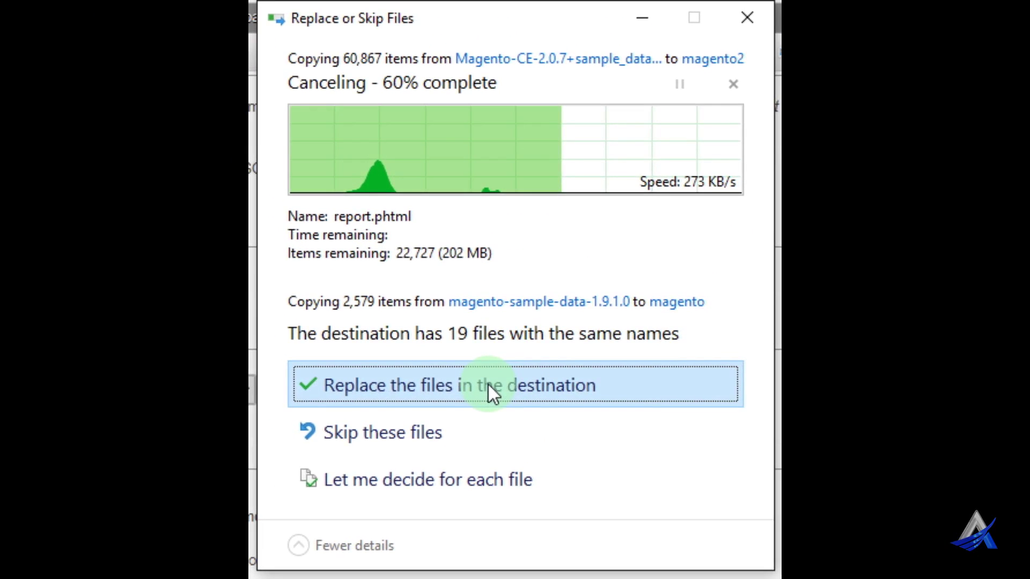
click(488, 384)
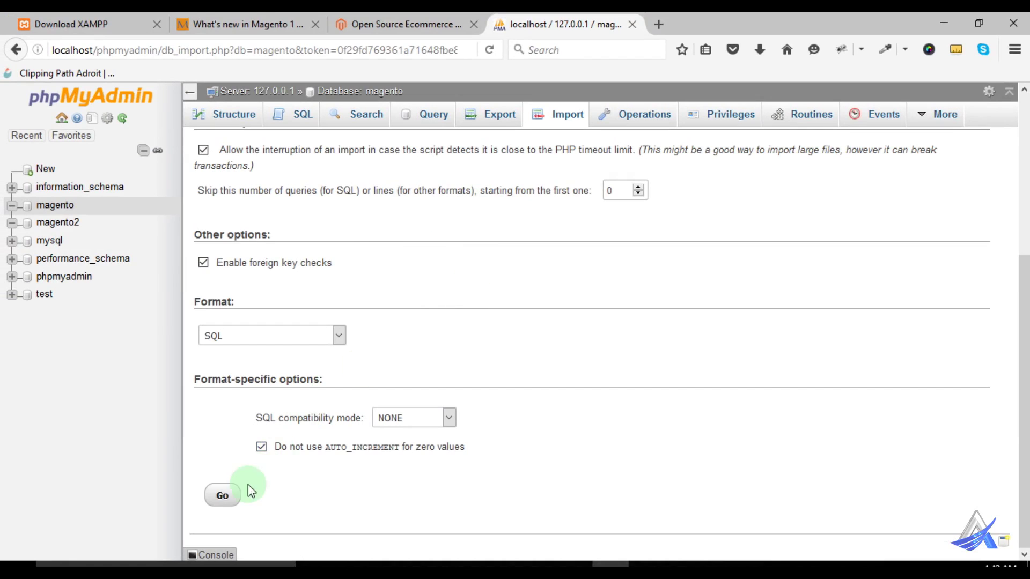
click(222, 495)
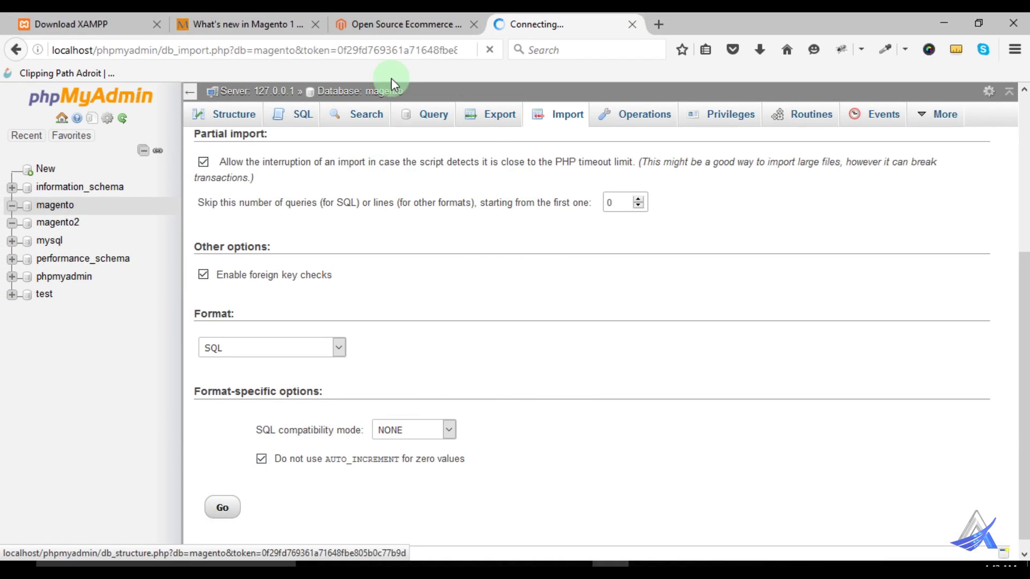
Minimise the browser and the Magento folder windows to reach the desktop
mouse_move(391, 568)
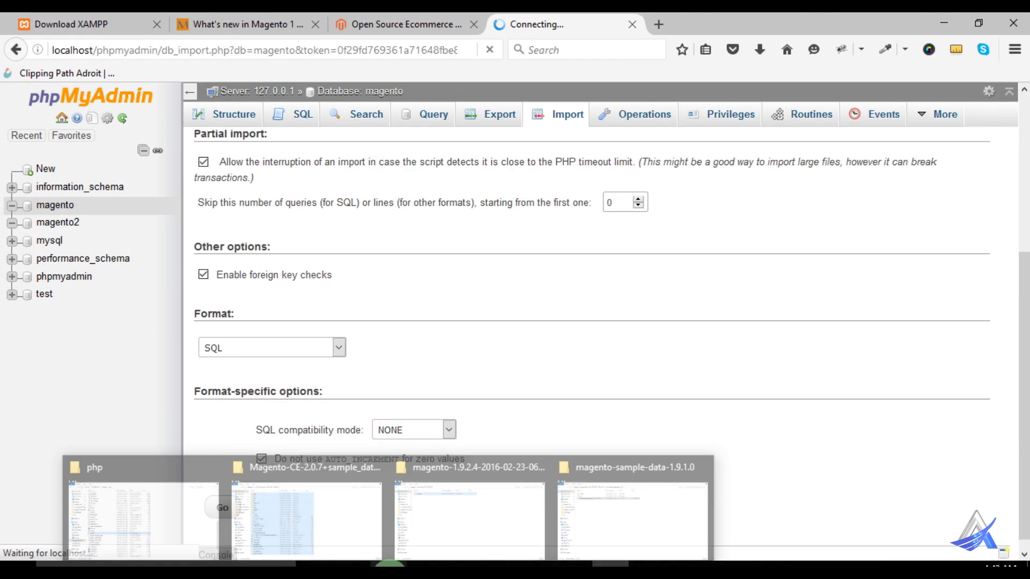
click(355, 524)
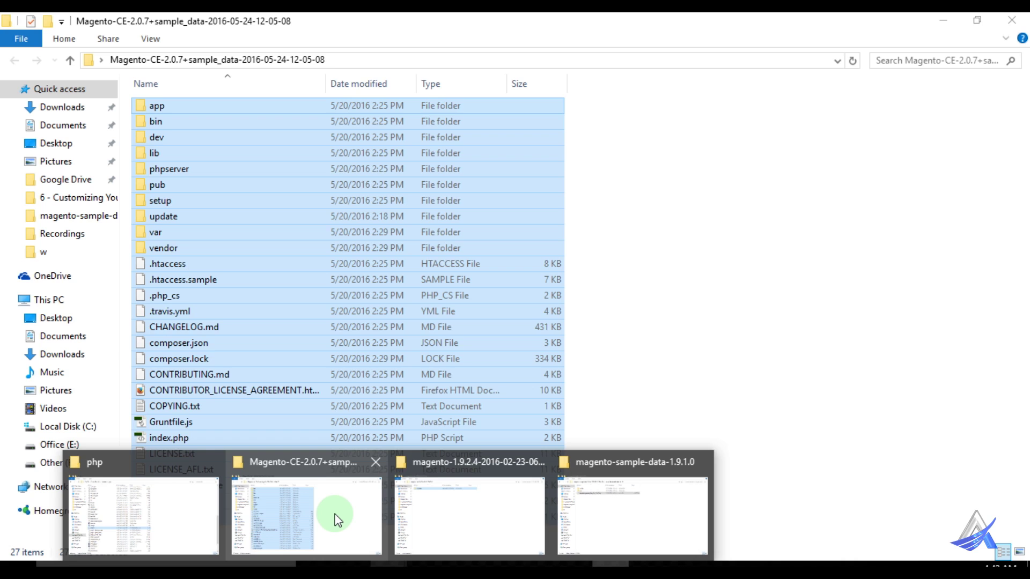
click(942, 22)
click(942, 19)
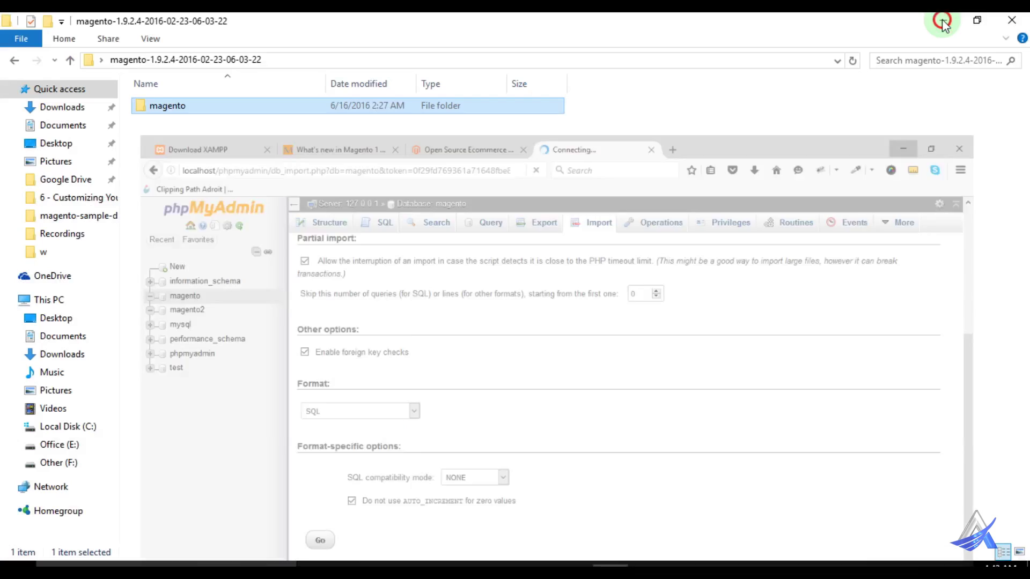
click(940, 20)
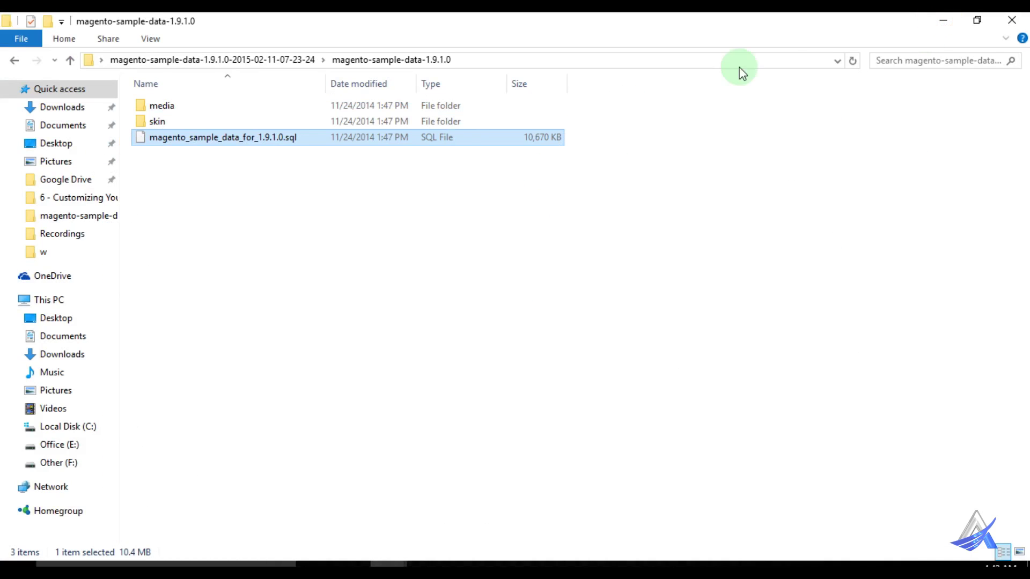
click(941, 20)
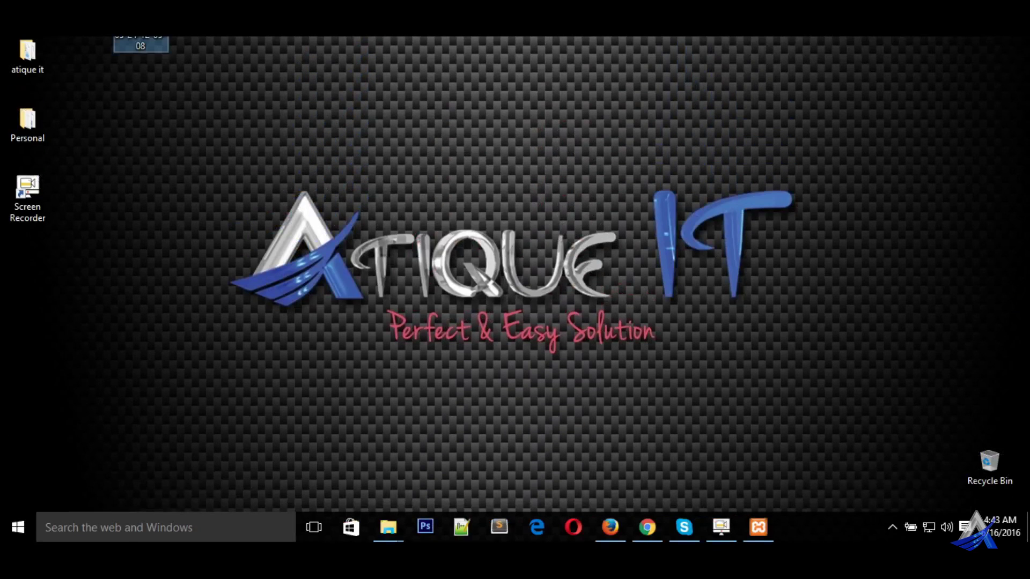
Rename the Magento-CE-2.0.7+sample_data folder on the desktop to magento2
click(145, 78)
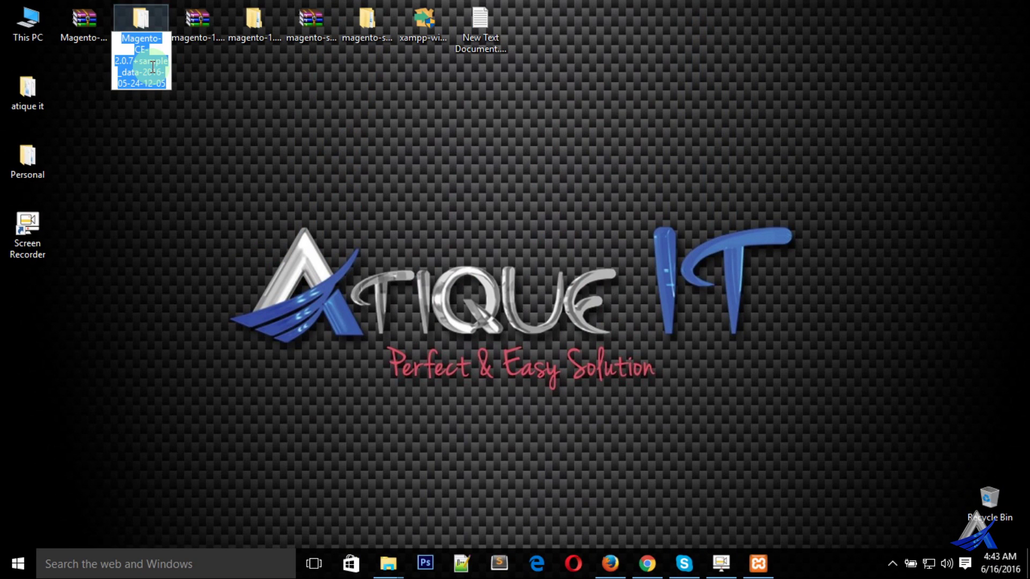
click(155, 41)
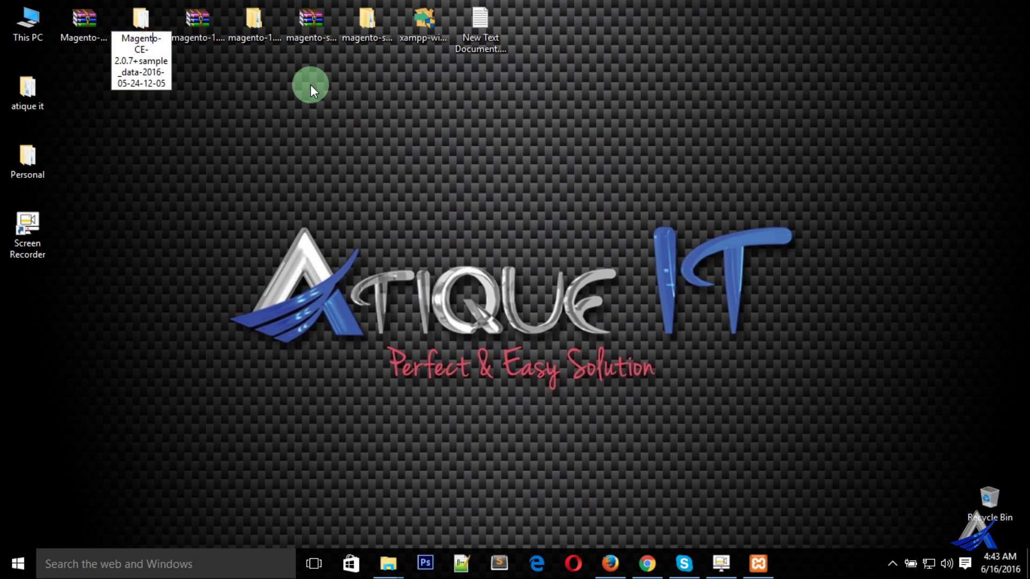
key(Right)
key(Delete)
key(Delete)
key(Delete)
key(Delete)
key(Delete)
key(Delete)
key(Delete)
key(Delete)
key(Delete)
key(Delete)
key(Delete)
key(Delete)
key(Delete)
key(Delete)
key(Delete)
key(Delete)
key(Delete)
key(Delete)
key(Delete)
key(Delete)
key(Delete)
key(Delete)
key(Delete)
key(Delete)
key(Delete)
key(Delete)
key(Delete)
key(Delete)
key(Delete)
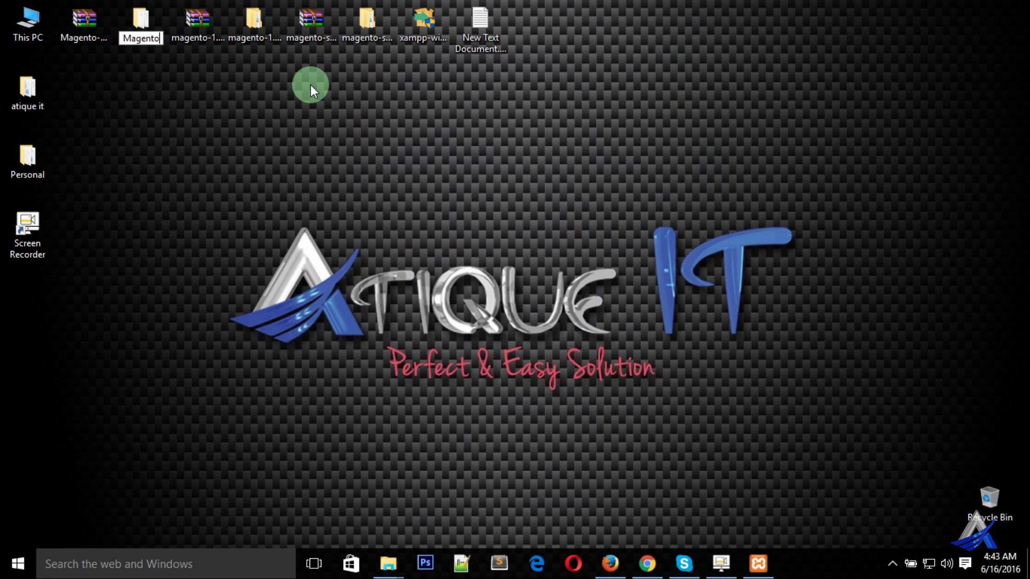
text(2)
key(Home)
key(Delete)
text(m)
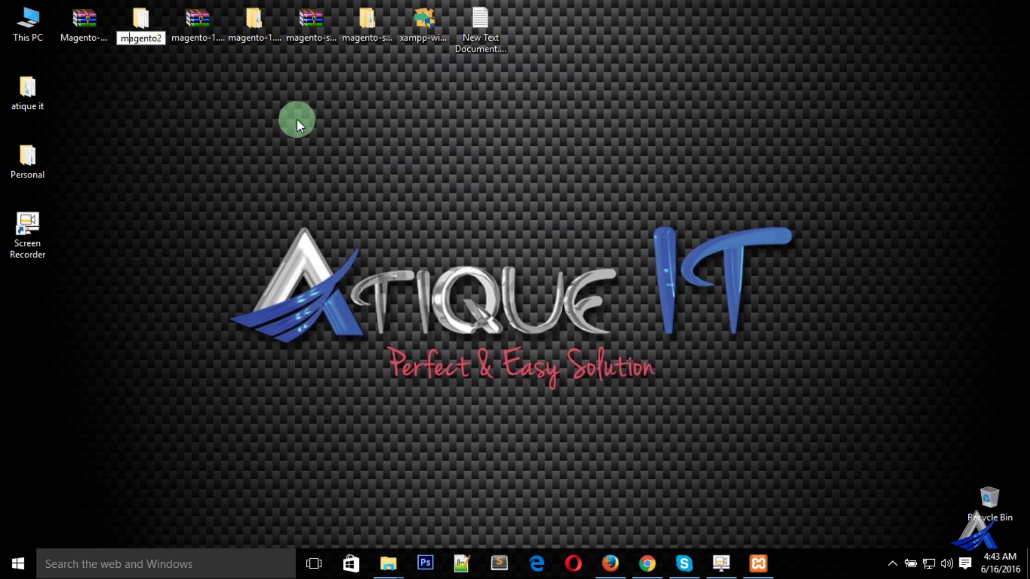
key(Return)
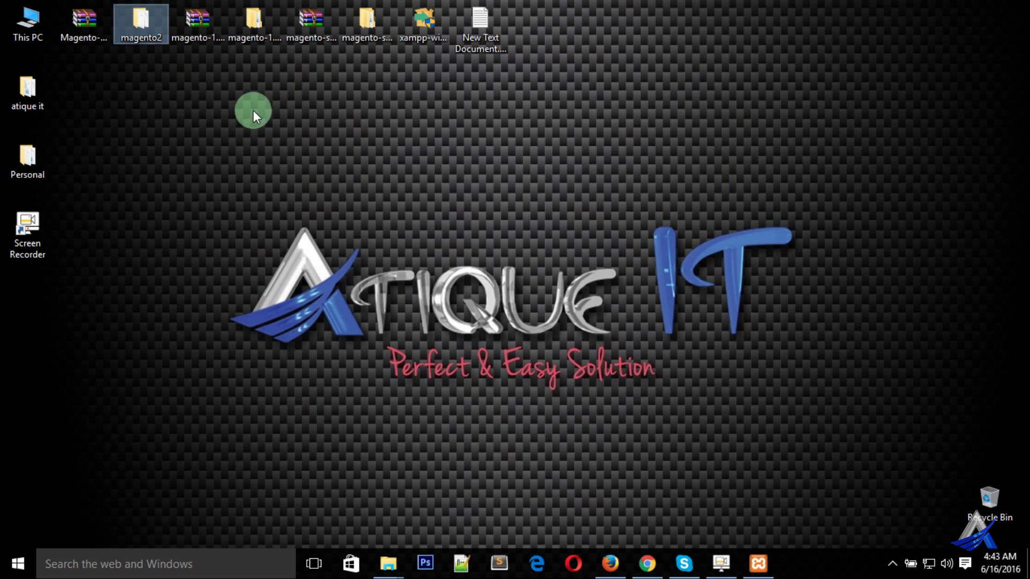
click(259, 42)
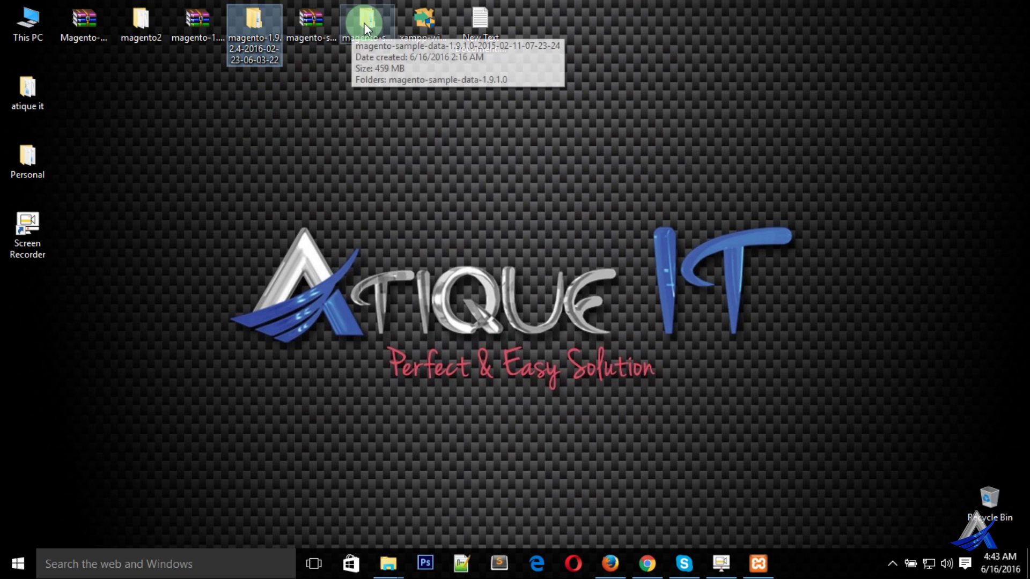
click(264, 39)
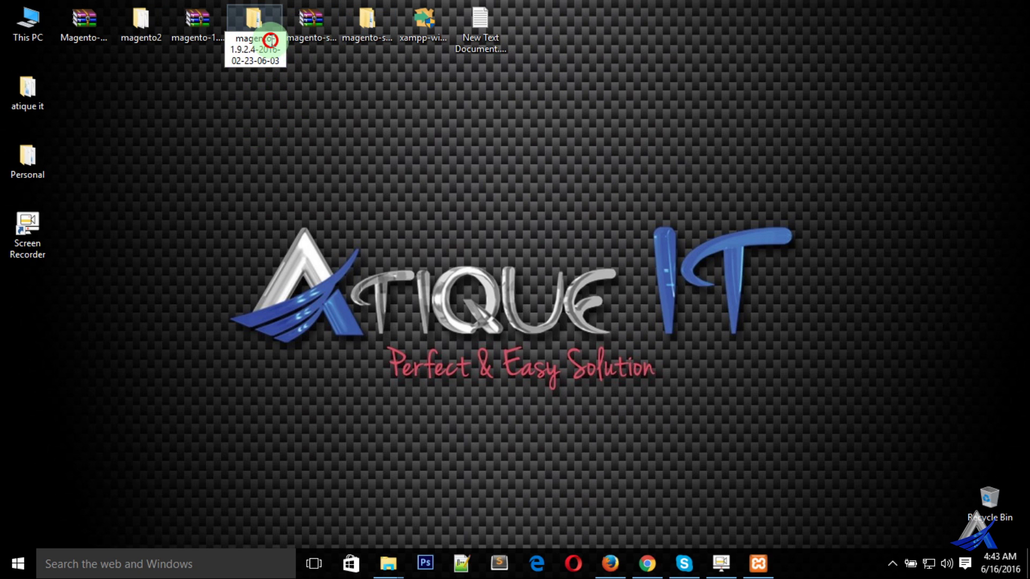
text(magento)
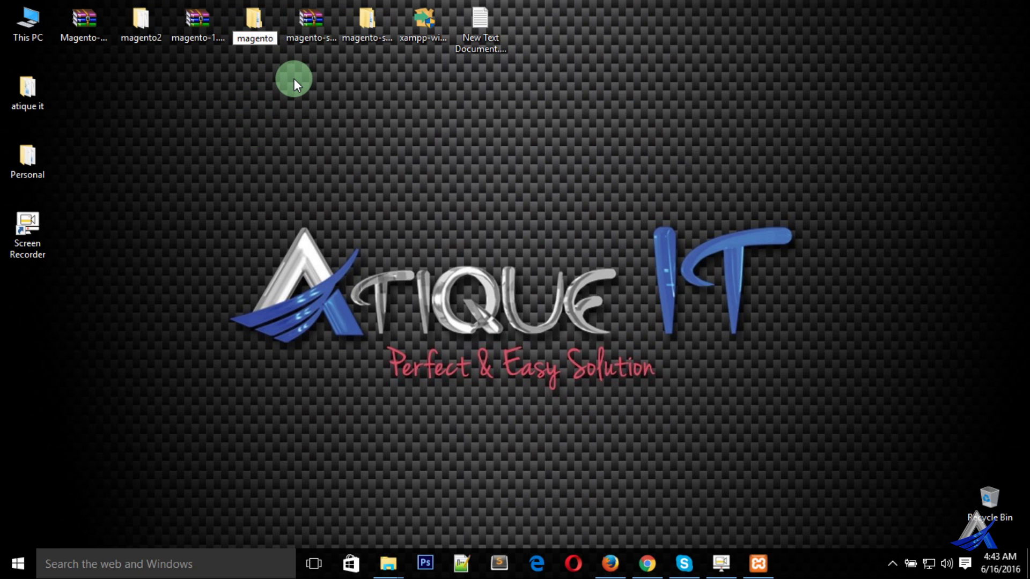
key(Return)
Copy the magento2 and magento folders from the desktop into C:\xampp\htdocs
click(143, 32)
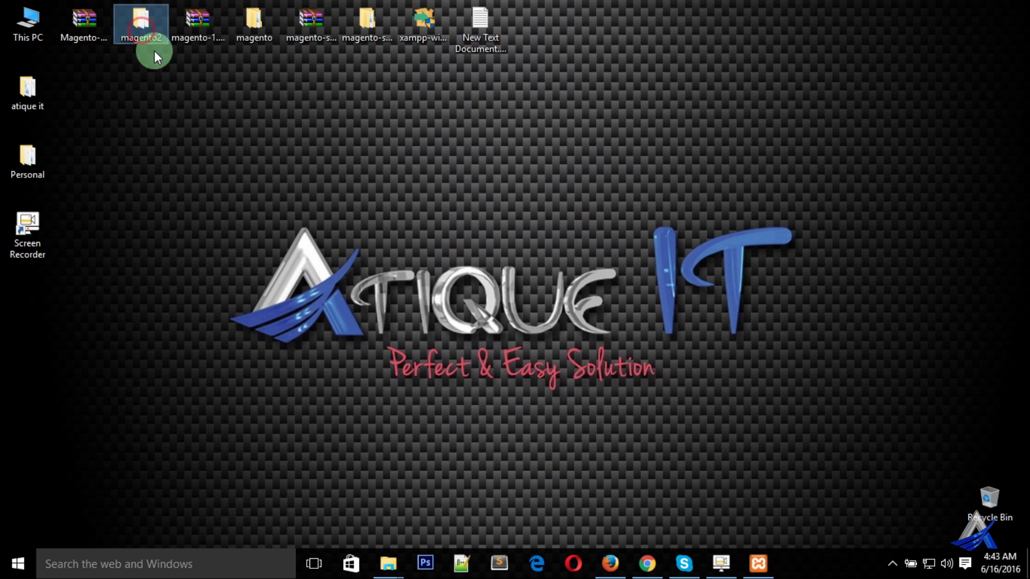
ctrl+click(250, 24)
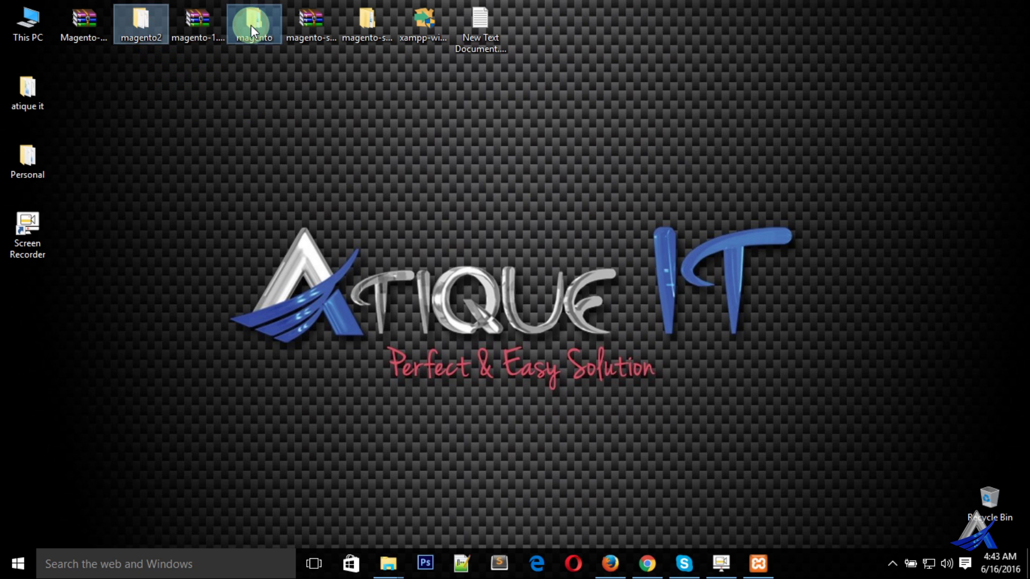
right_click(250, 25)
click(315, 284)
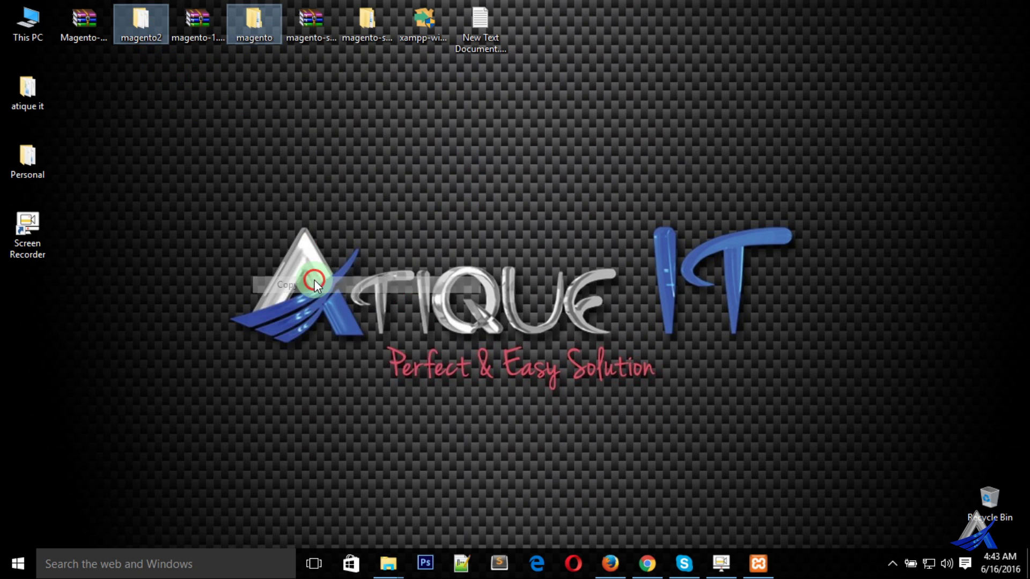
mouse_move(390, 564)
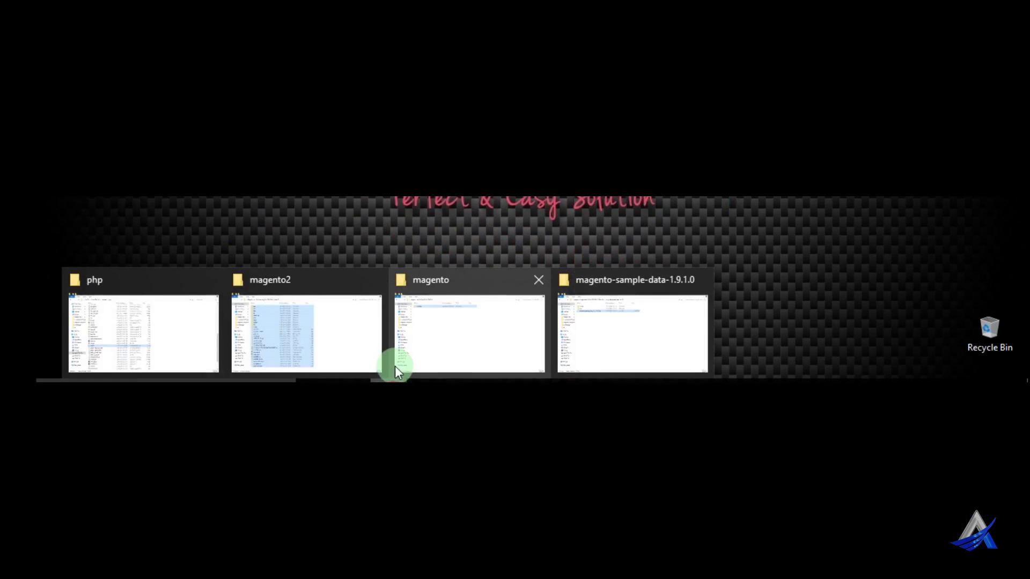
click(124, 509)
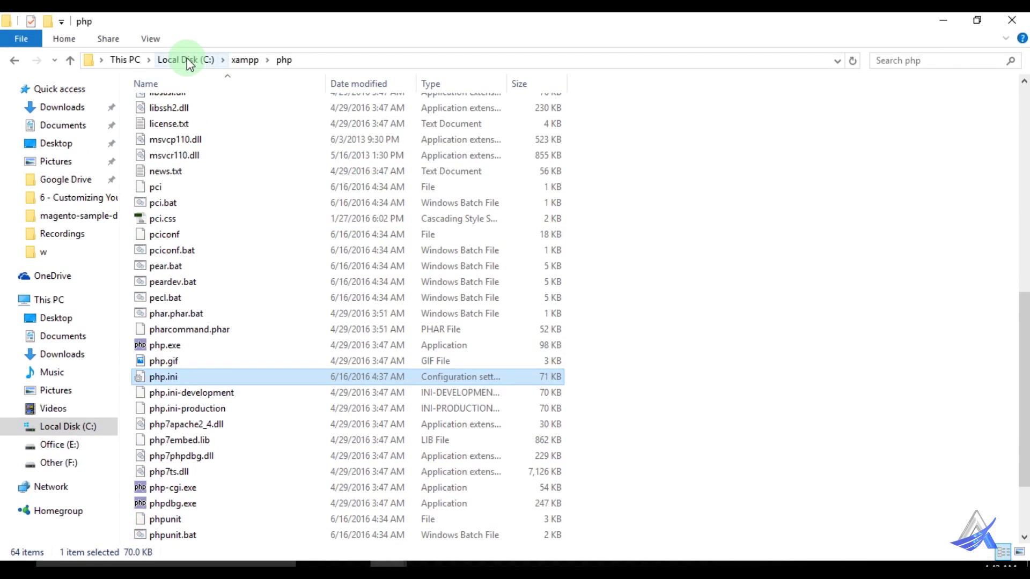
click(185, 59)
double_click(176, 231)
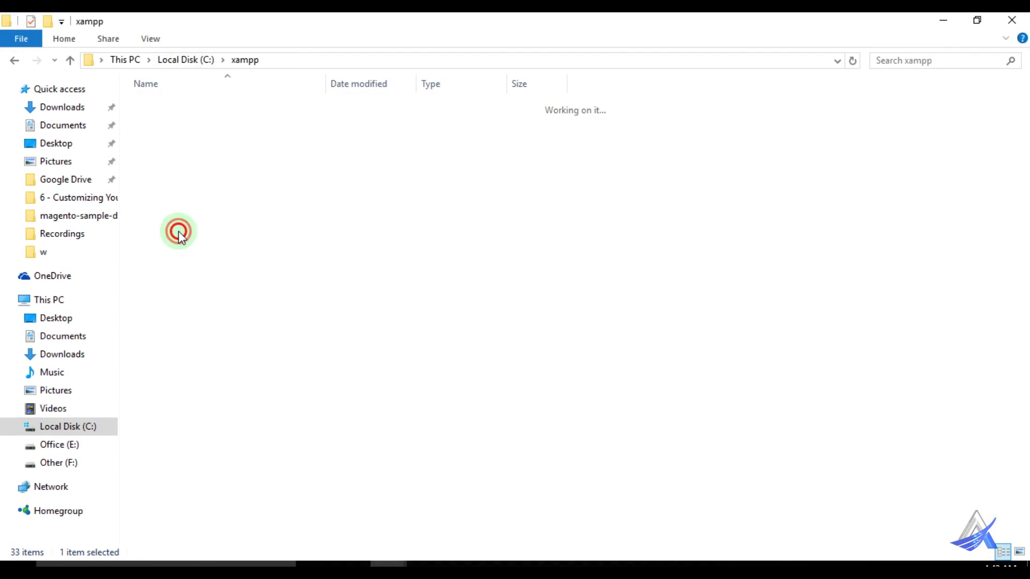
double_click(189, 184)
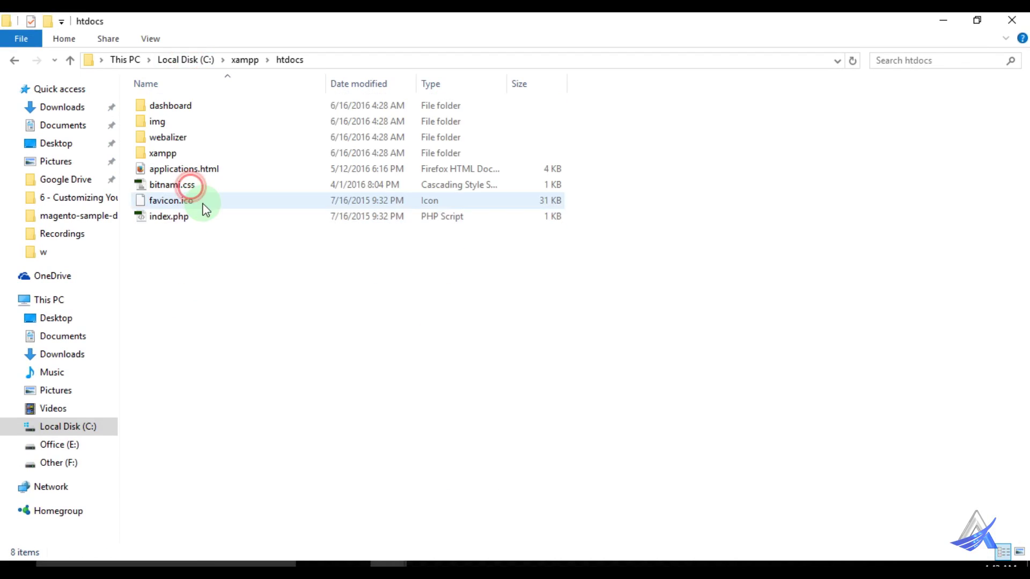
right_click(231, 261)
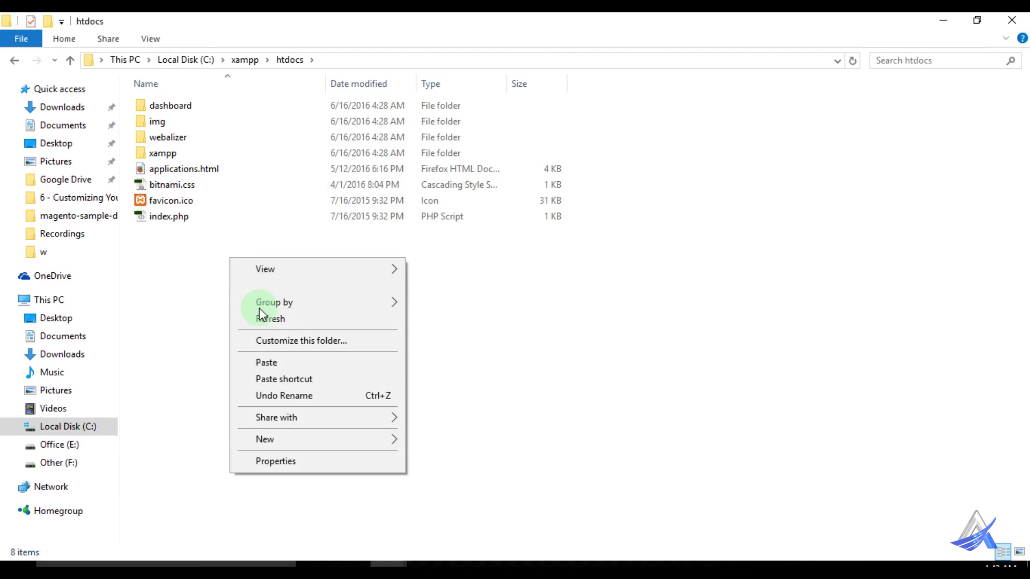
click(283, 362)
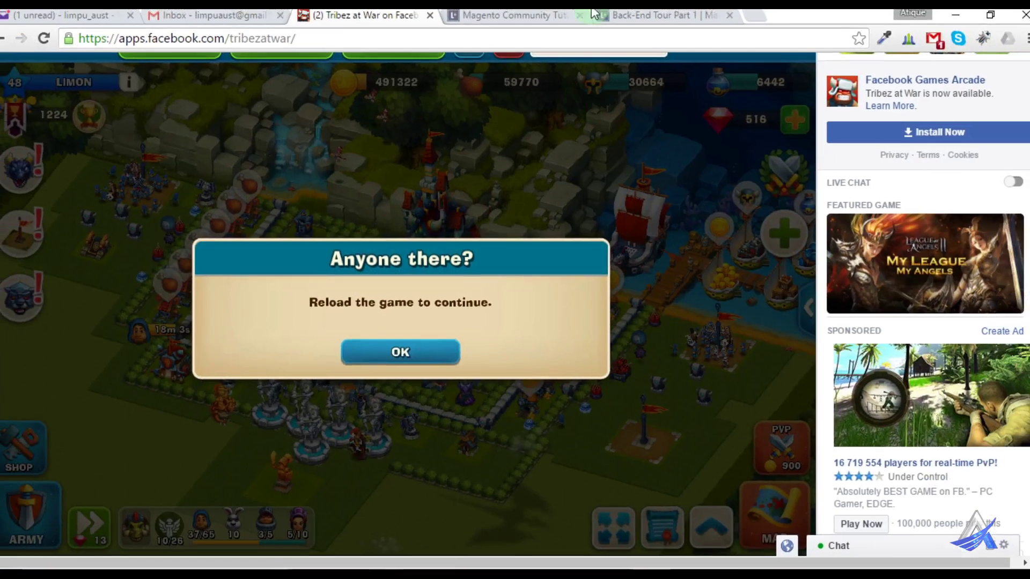
scroll(912, 295, down, 5)
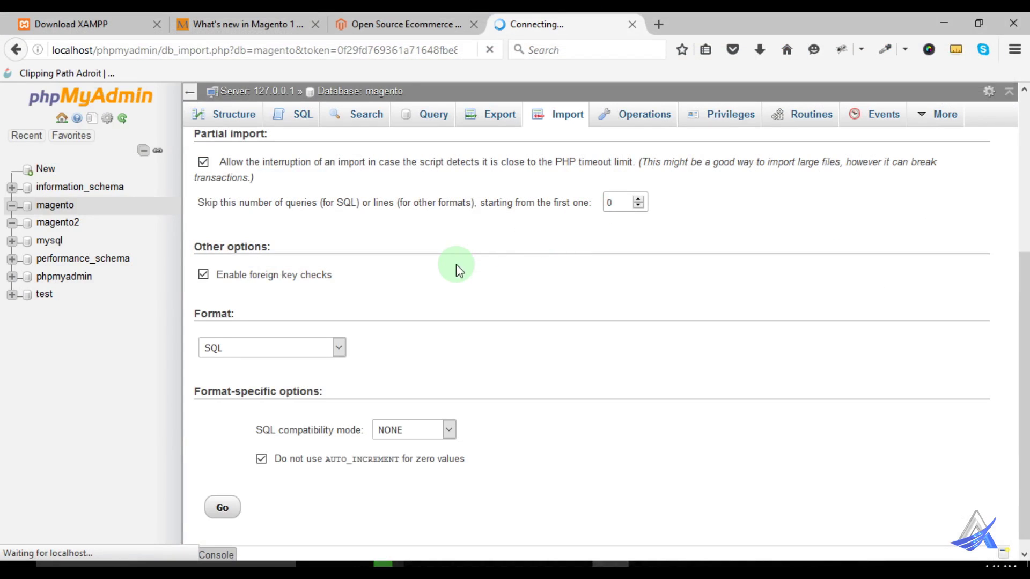